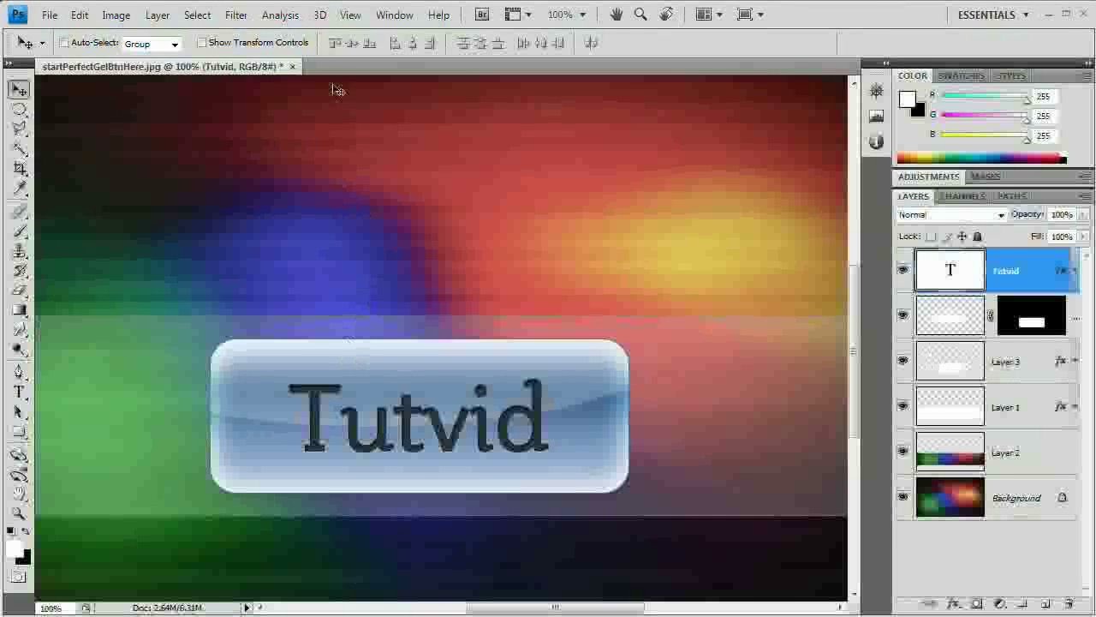
Zoom out to 66.7% to see the whole finished Tutvid gel button
{"action": "key", "text": "ctrl+minus"}
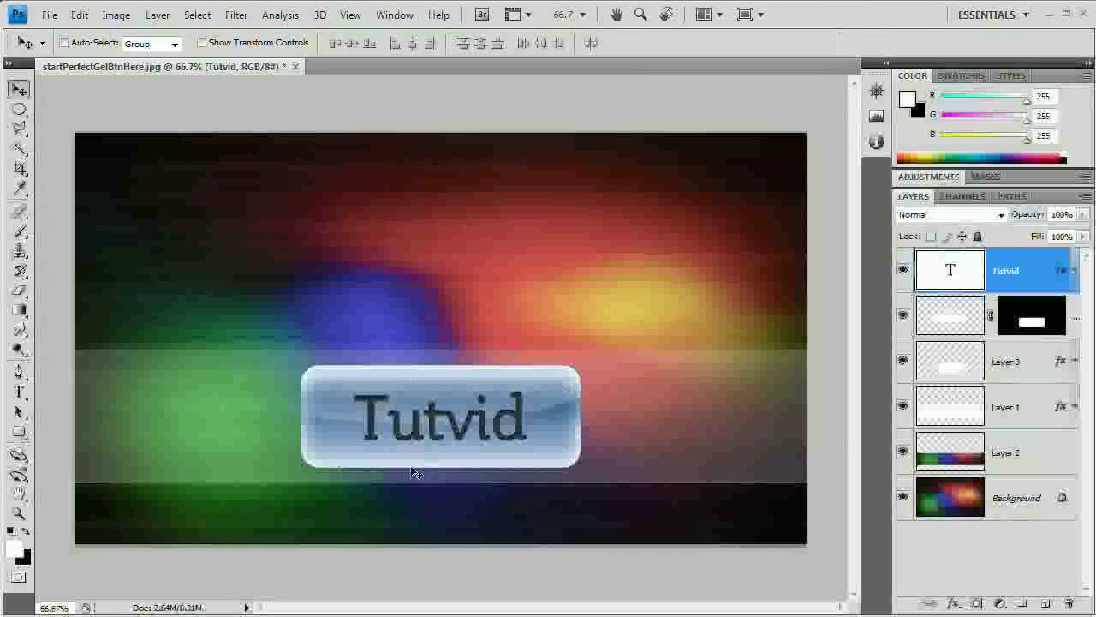
Close the finished button without saving and open startPerfectGelBtnHere.jpg from Bridge
{"action": "left_click", "coordinate": [295, 65]}
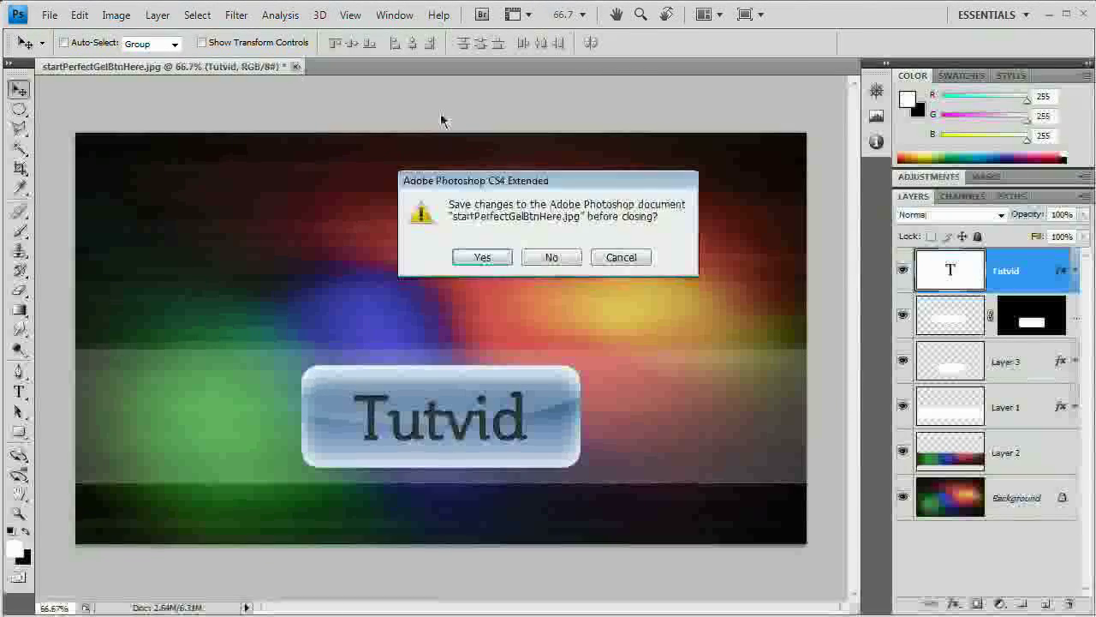
{"action": "left_click", "coordinate": [548, 257]}
{"action": "key", "text": "ctrl+alt+o"}
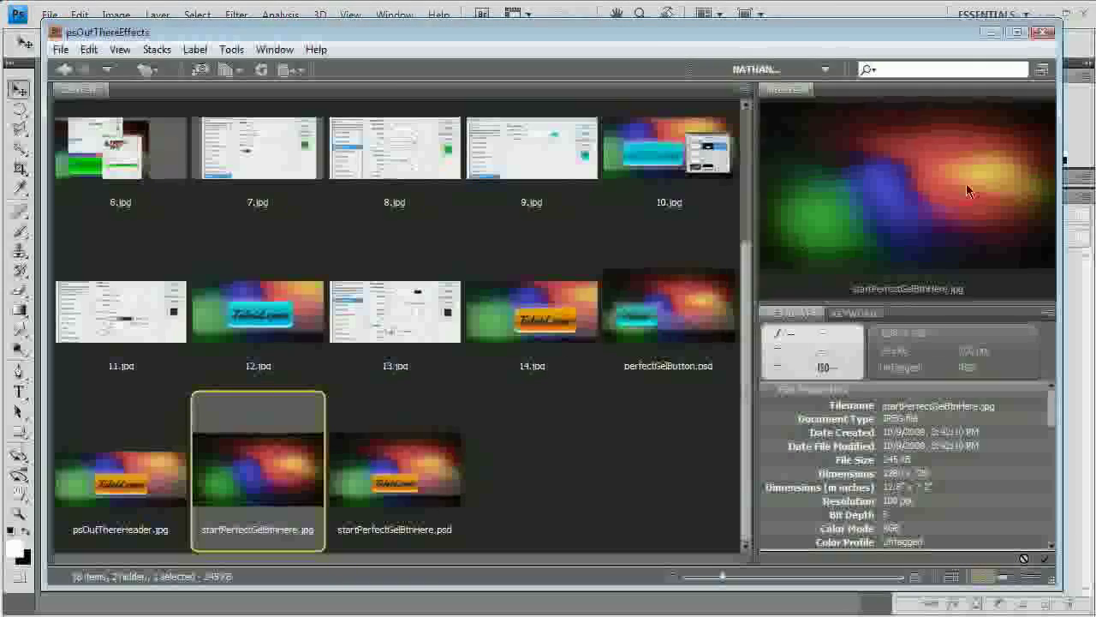
{"action": "double_click", "coordinate": [271, 467]}
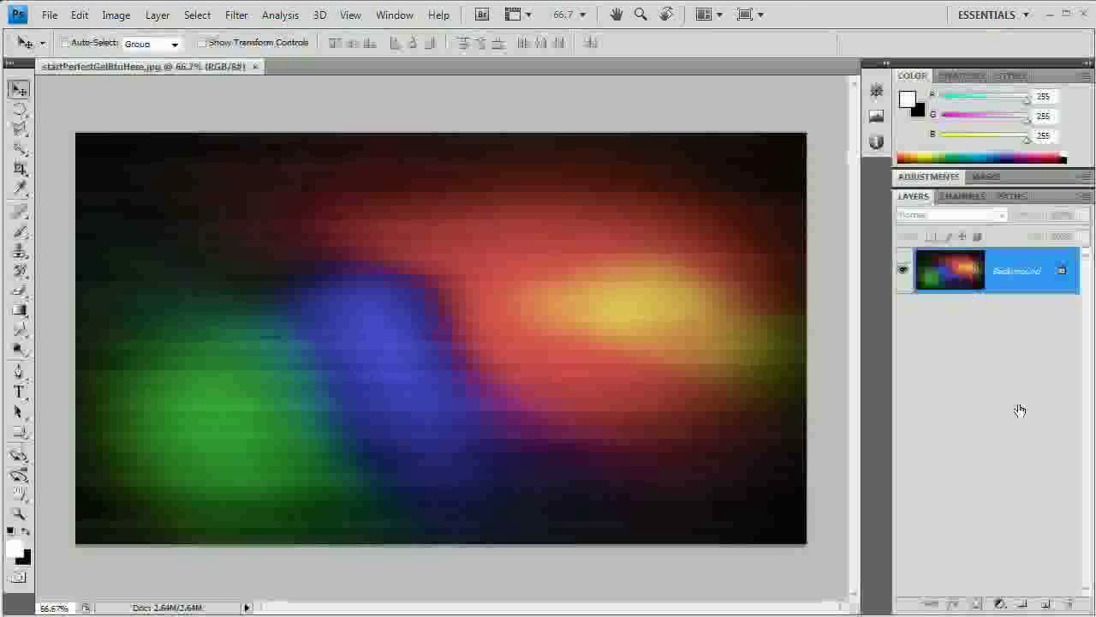
Add a new empty layer named Glass above the background
{"action": "left_click", "coordinate": [1049, 604]}
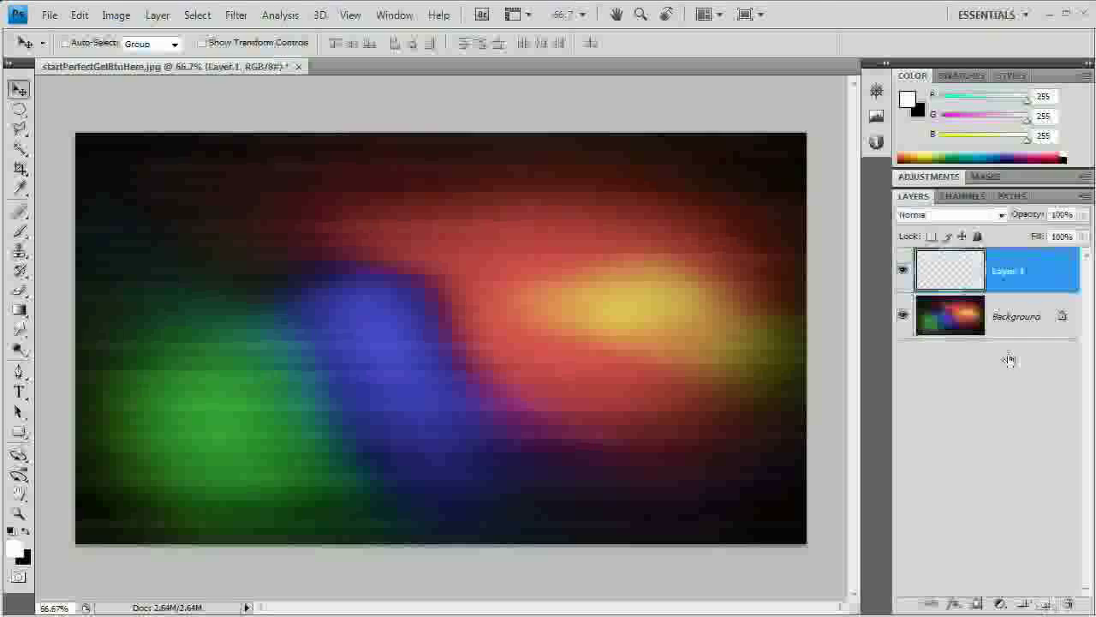
{"action": "double_click", "coordinate": [1009, 270]}
{"action": "type", "text": "Glass"}
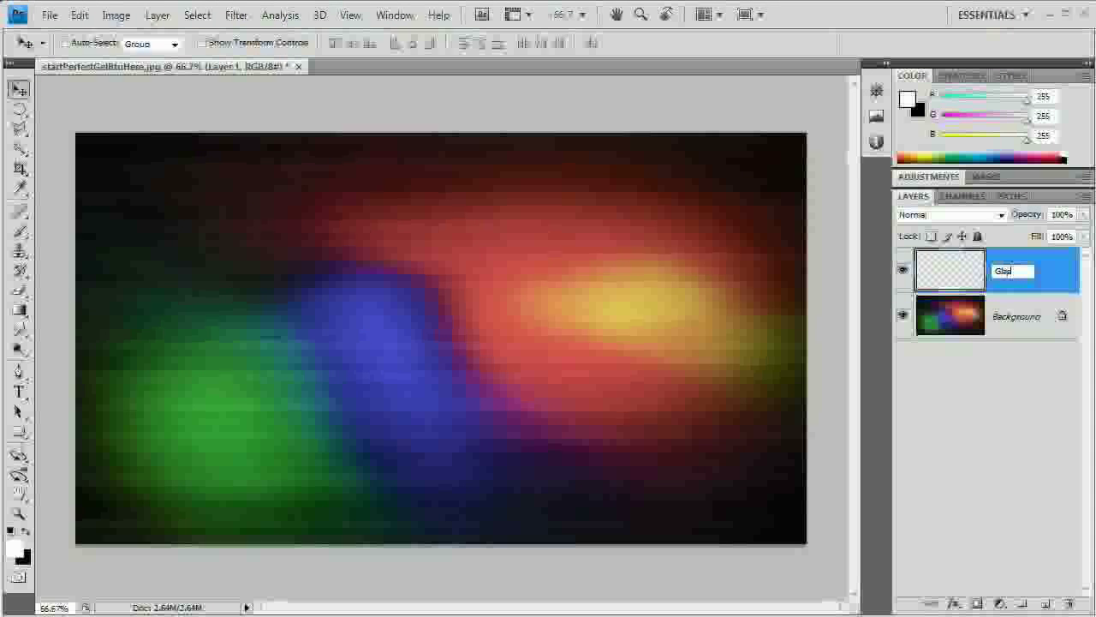
{"action": "key", "text": "Return"}
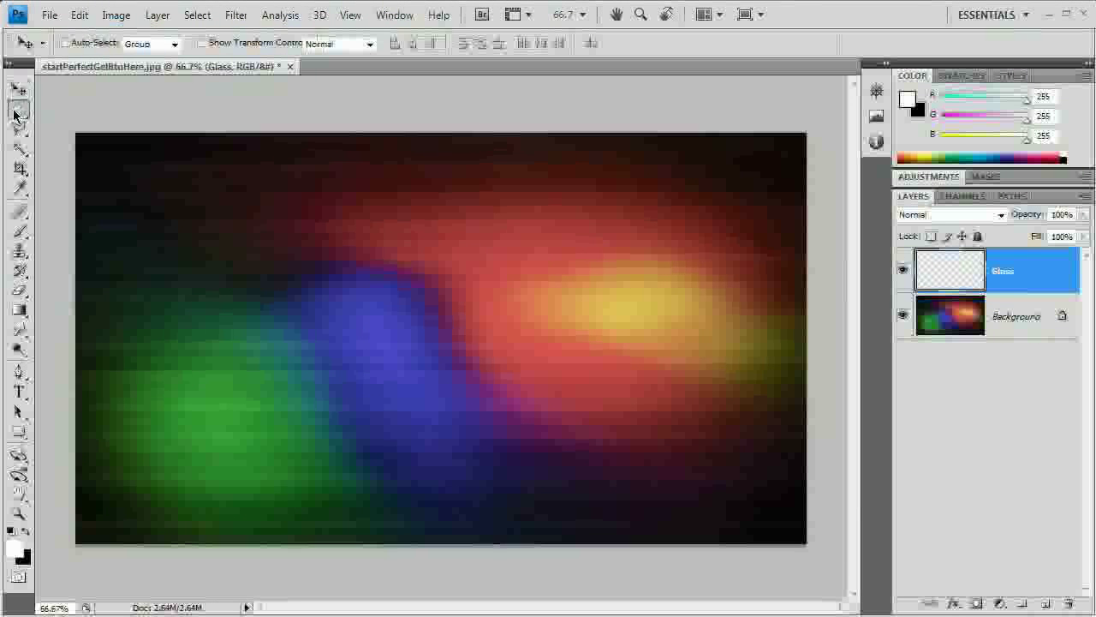
Fill a wide rectangular band across the lower middle with white, then deselect
{"action": "left_click", "coordinate": [18, 109]}
{"action": "left_click", "coordinate": [103, 120]}
{"action": "left_click_drag", "start_coordinate": [77, 375], "coordinate": [844, 495]}
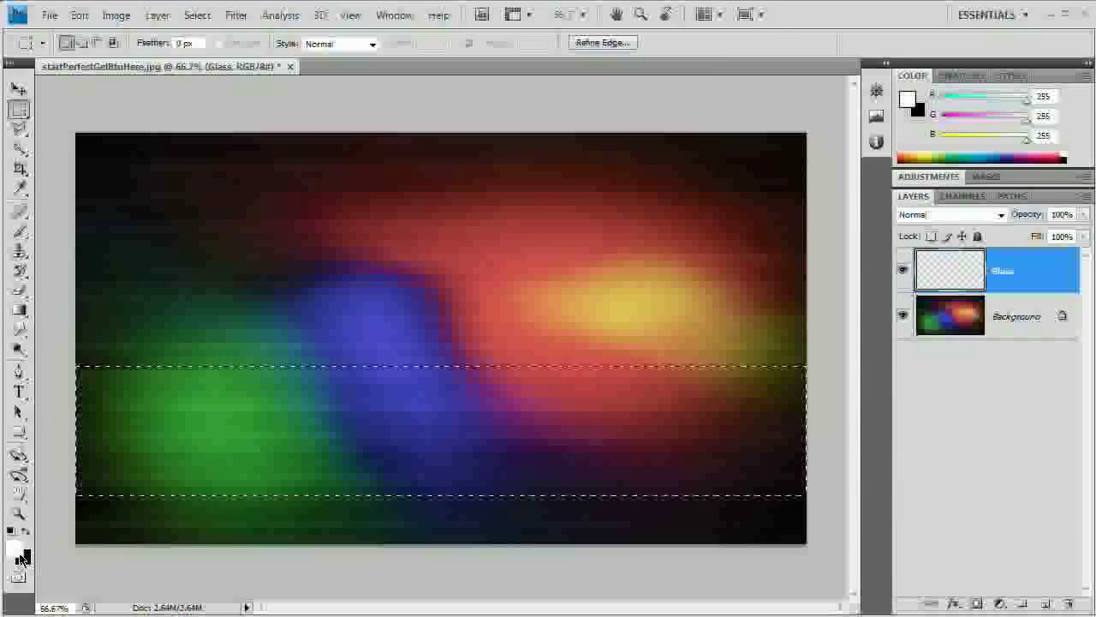
{"action": "key", "text": "x"}
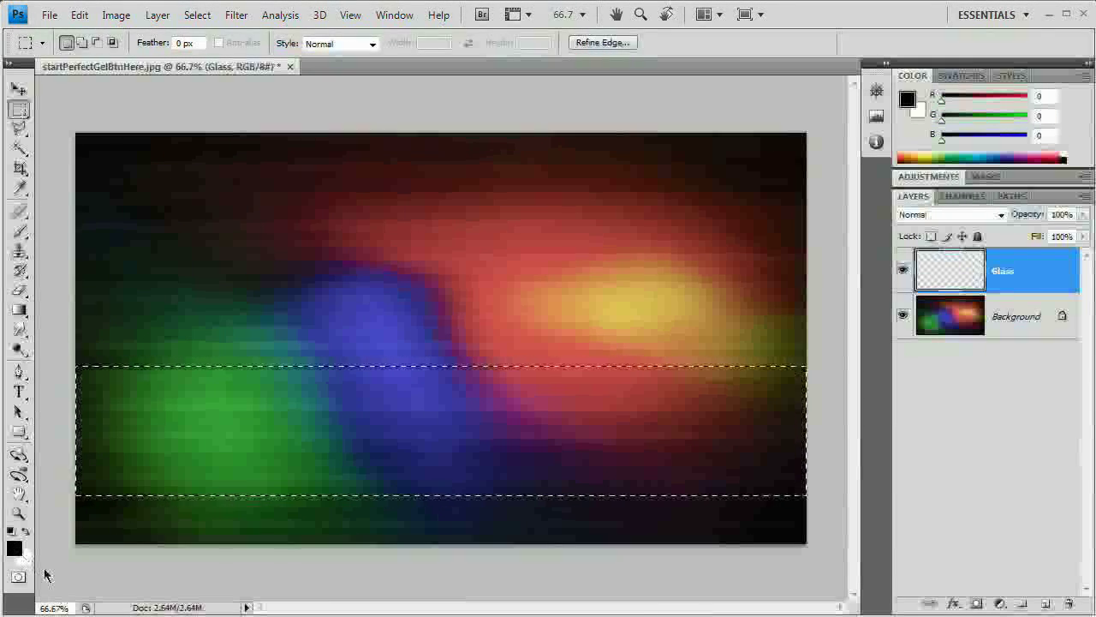
{"action": "key", "text": "x"}
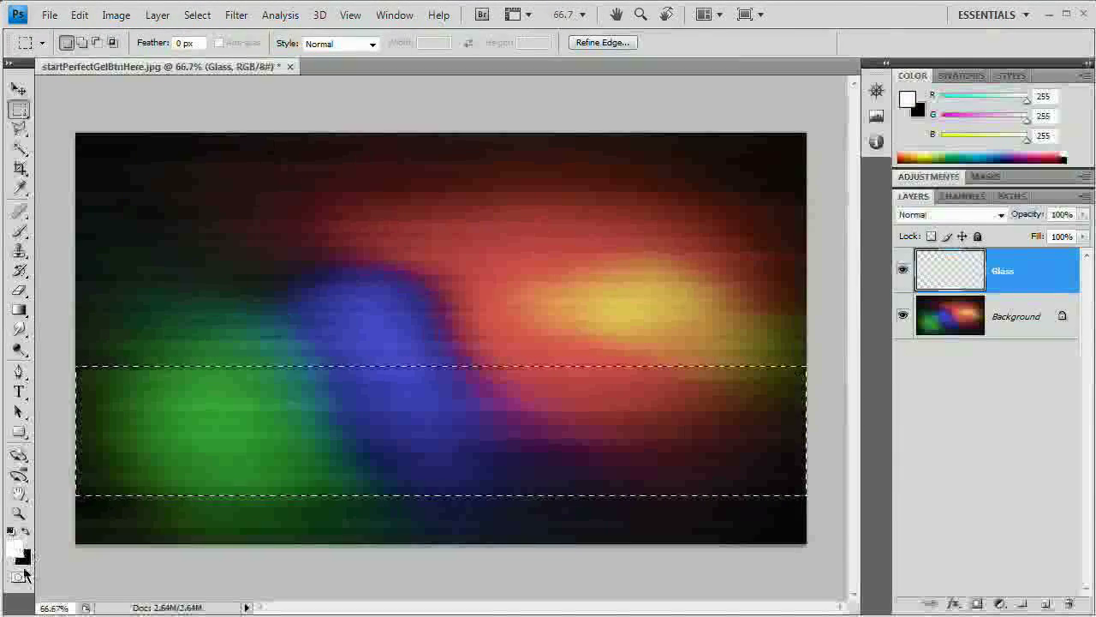
{"action": "key", "text": "shift+alt"}
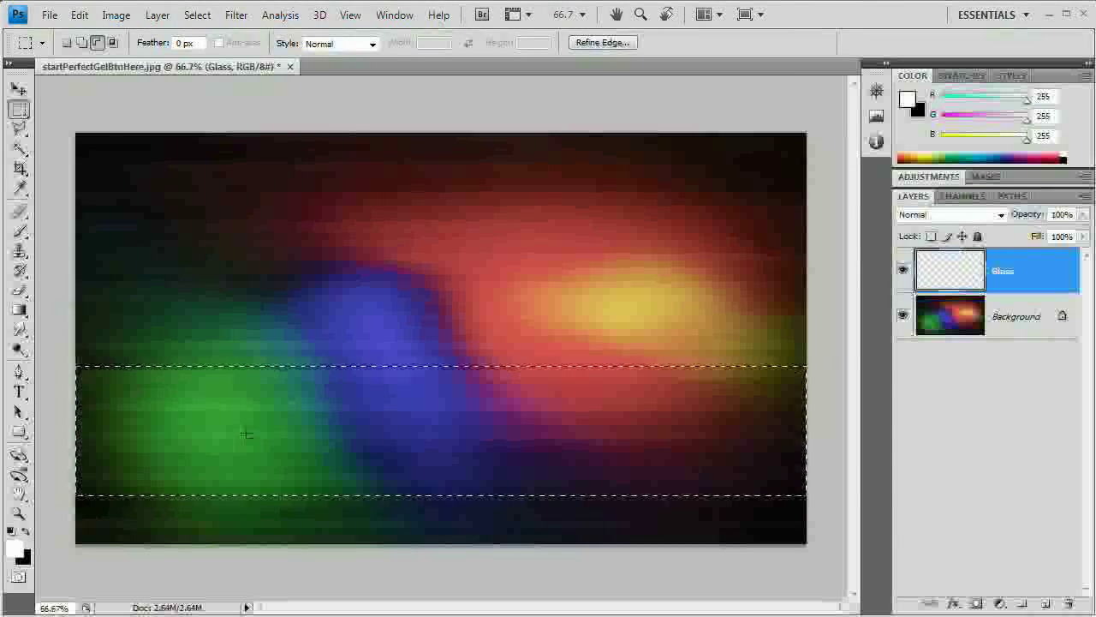
{"action": "key", "text": "alt+BackSpace"}
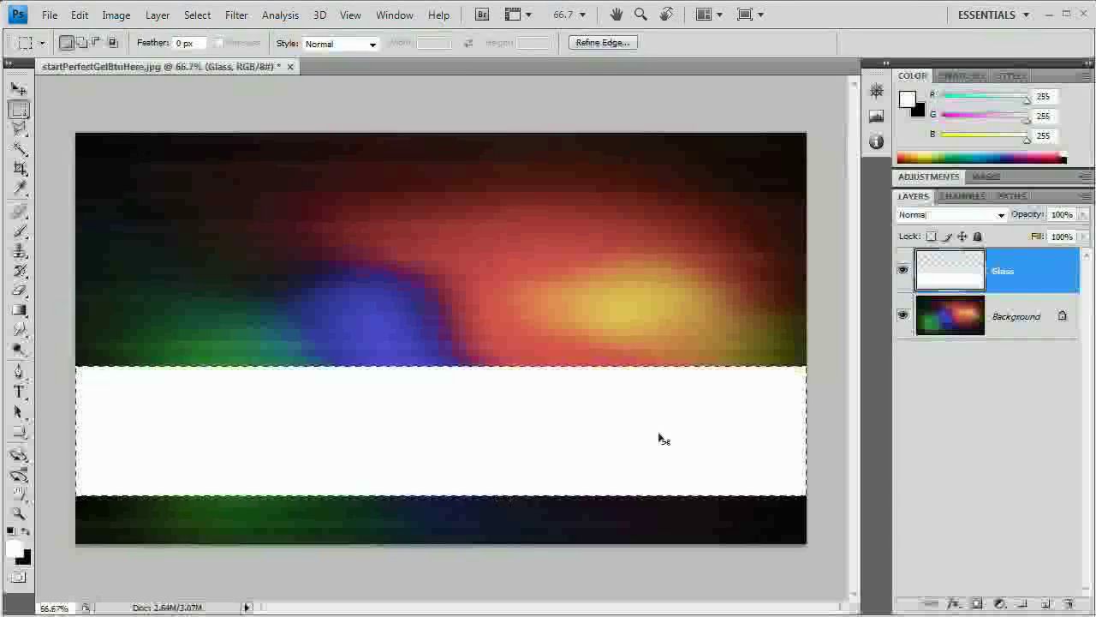
{"action": "key", "text": "ctrl+d"}
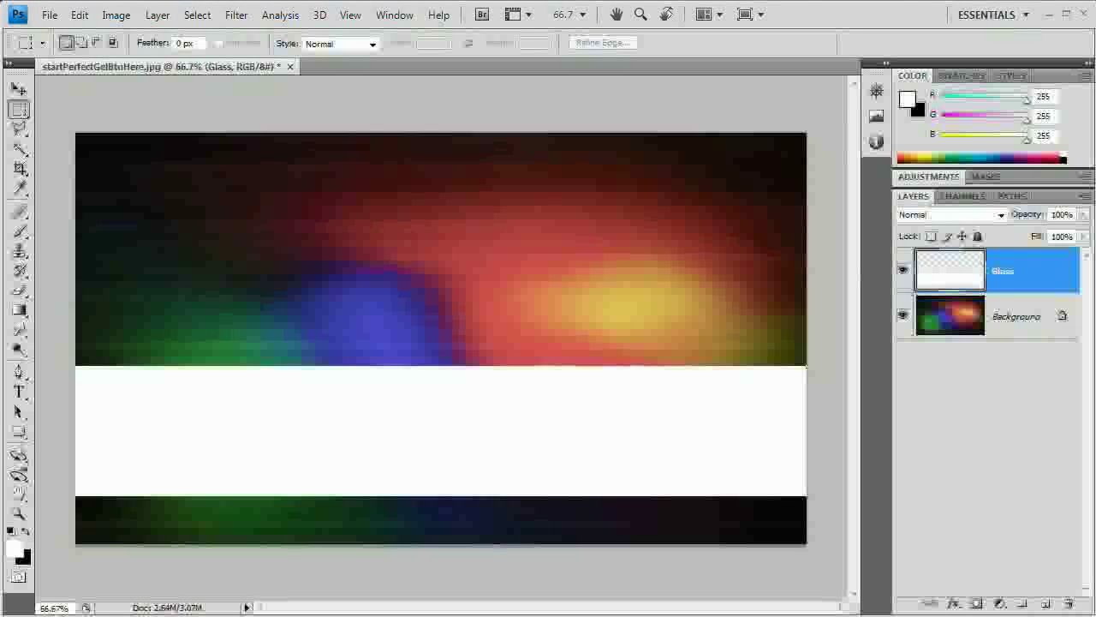
In the Glass layer's Blending Options, set Fill Opacity to 20%
{"action": "left_click", "coordinate": [167, 19]}
{"action": "mouse_move", "coordinate": [201, 108]}
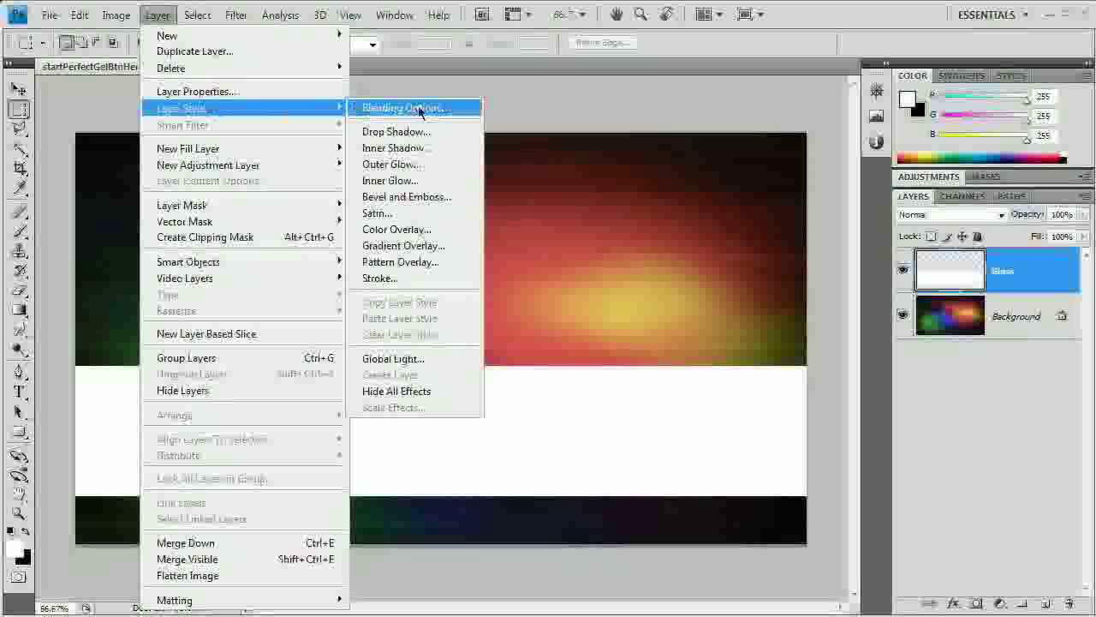
{"action": "left_click", "coordinate": [419, 110]}
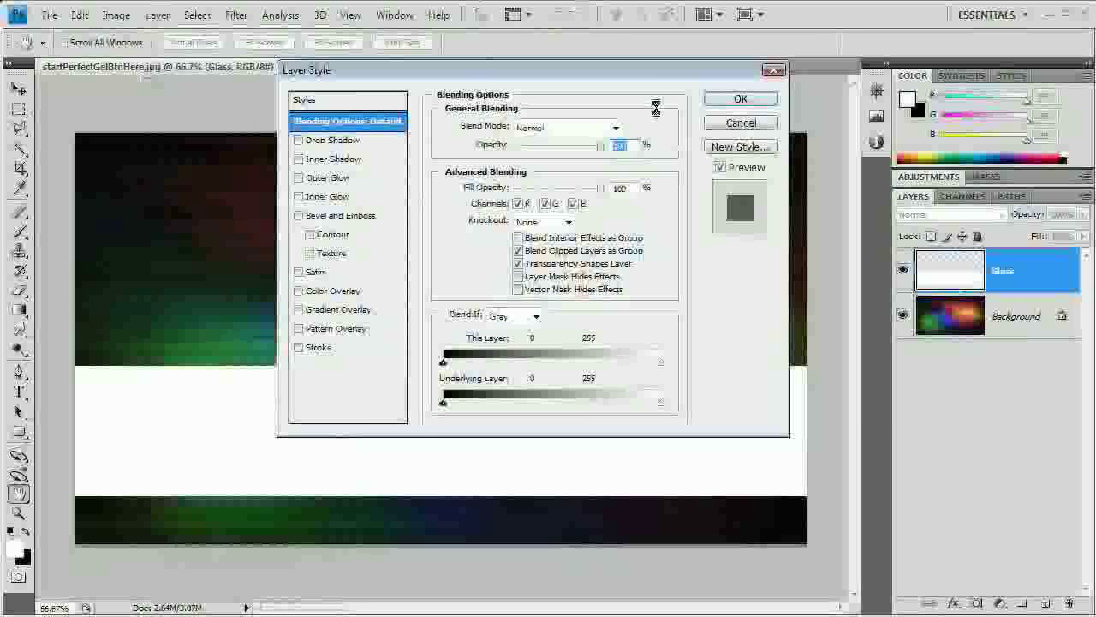
{"action": "left_click_drag", "start_coordinate": [733, 65], "coordinate": [855, 55]}
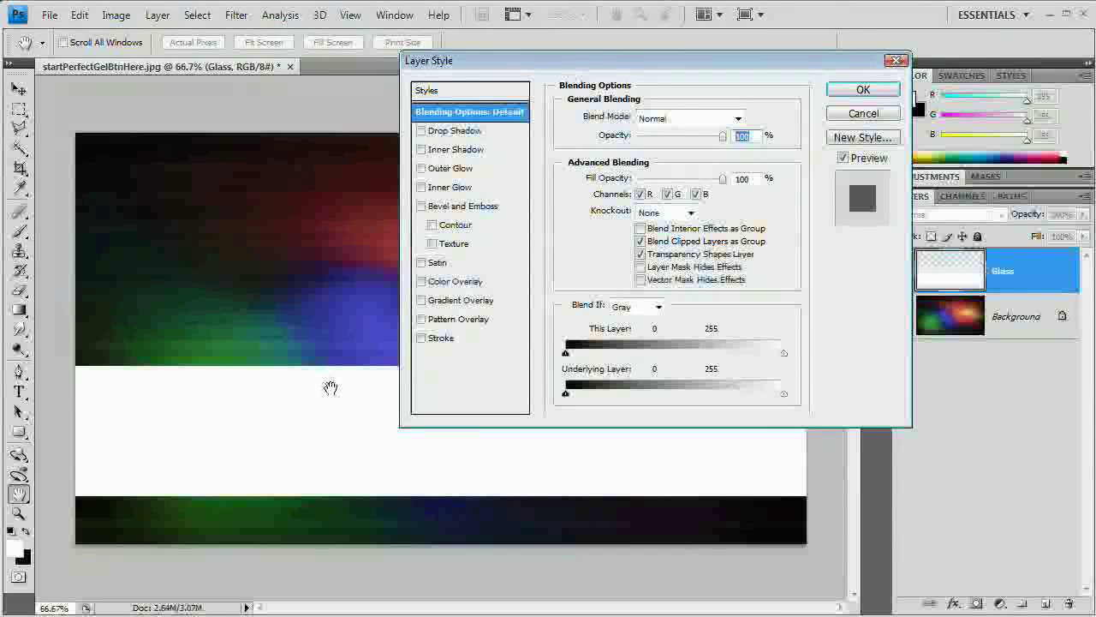
{"action": "double_click", "coordinate": [741, 179]}
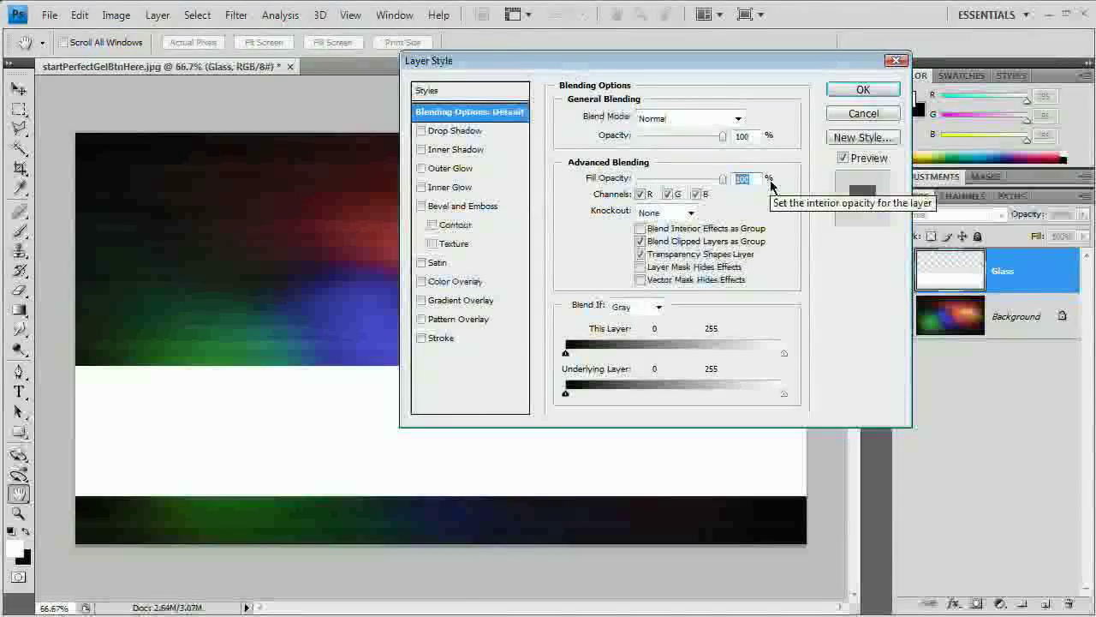
{"action": "type", "text": "20"}
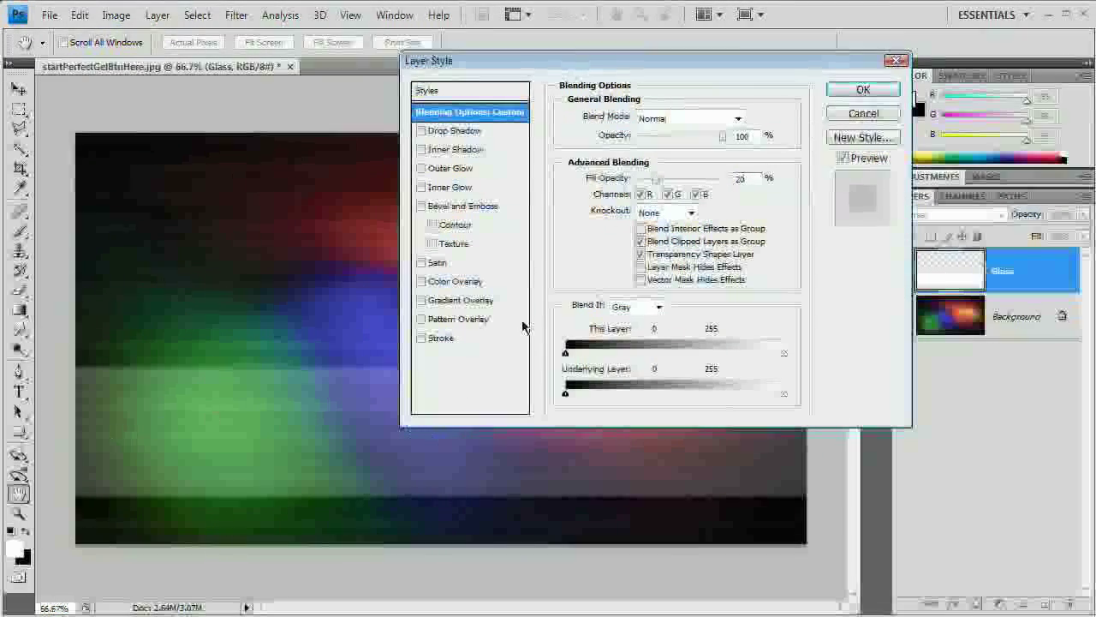
Add a 1 px Stroke to the Glass band and pick a grey stroke colour
{"action": "left_click", "coordinate": [441, 338]}
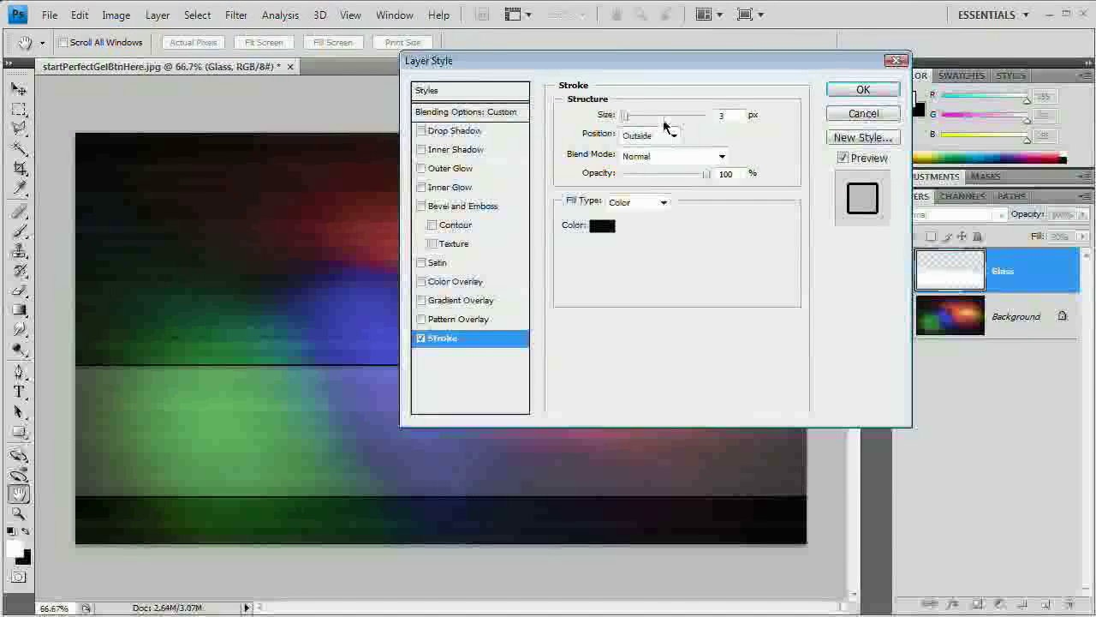
{"action": "double_click", "coordinate": [722, 115]}
{"action": "type", "text": "1"}
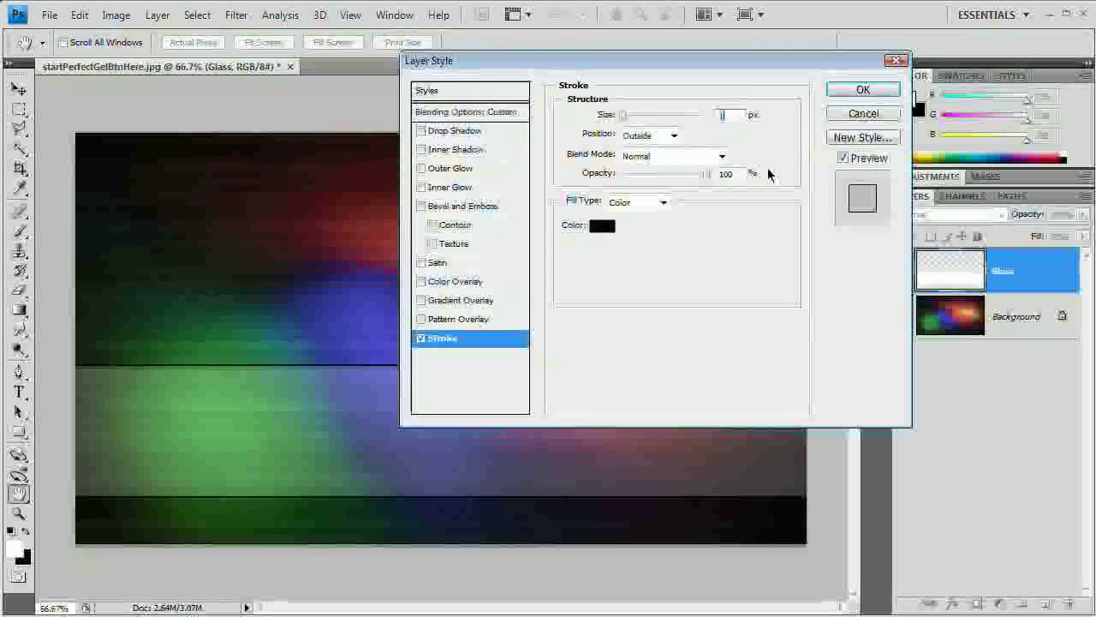
{"action": "left_click", "coordinate": [603, 225]}
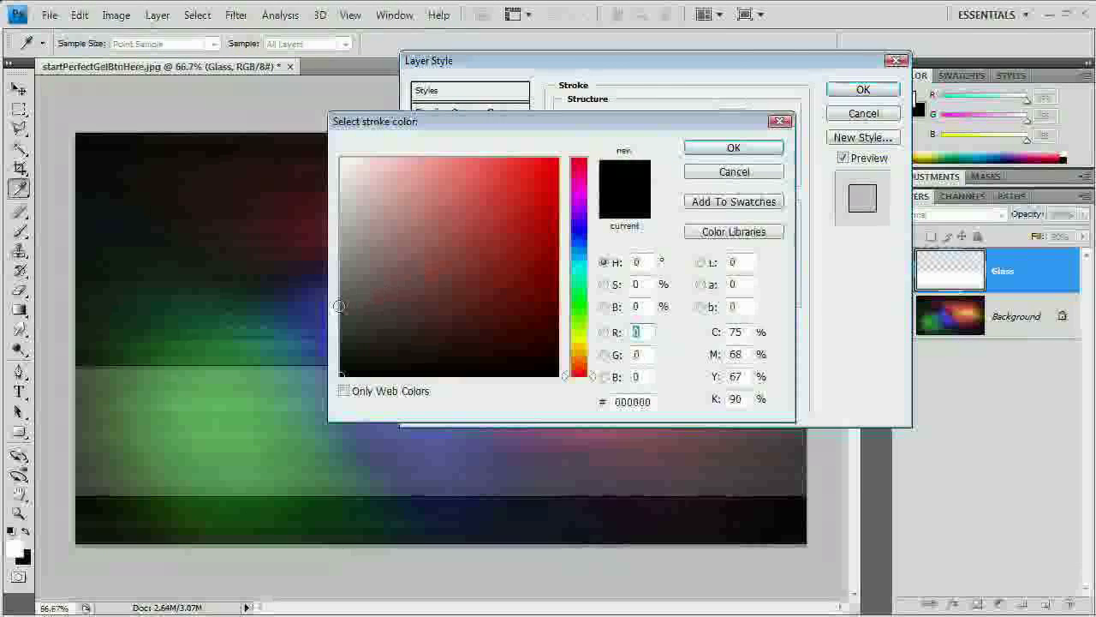
{"action": "left_click", "coordinate": [340, 278]}
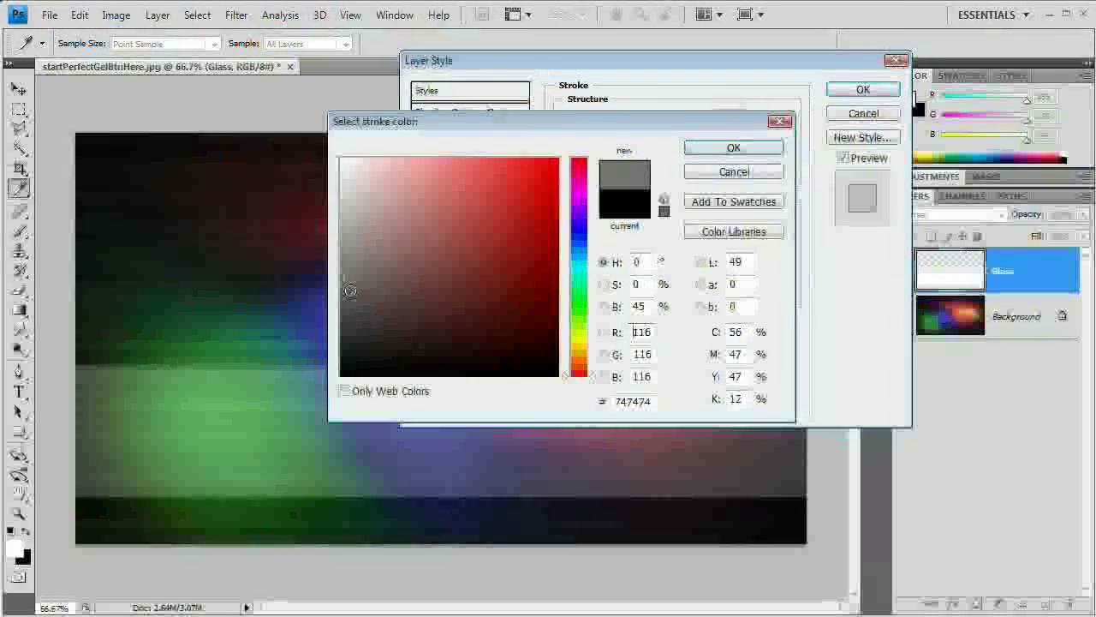
{"action": "left_click", "coordinate": [337, 291]}
{"action": "left_click", "coordinate": [339, 278]}
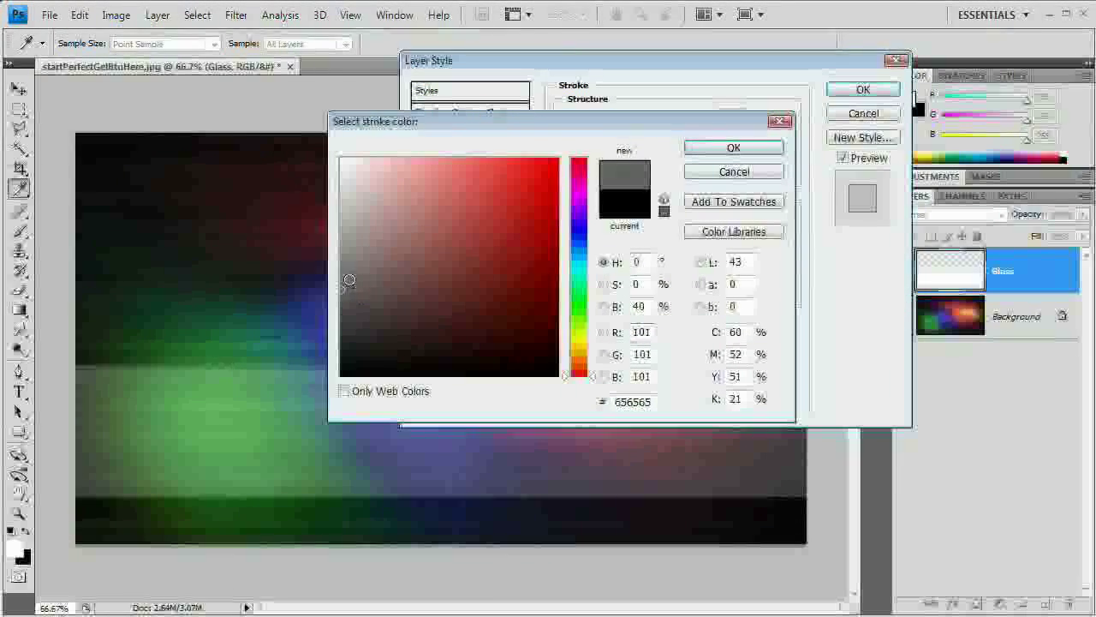
{"action": "left_click", "coordinate": [339, 280]}
Confirm the grey stroke, add a 46 px faint white Inner Glow, and apply the style
{"action": "left_click", "coordinate": [733, 149]}
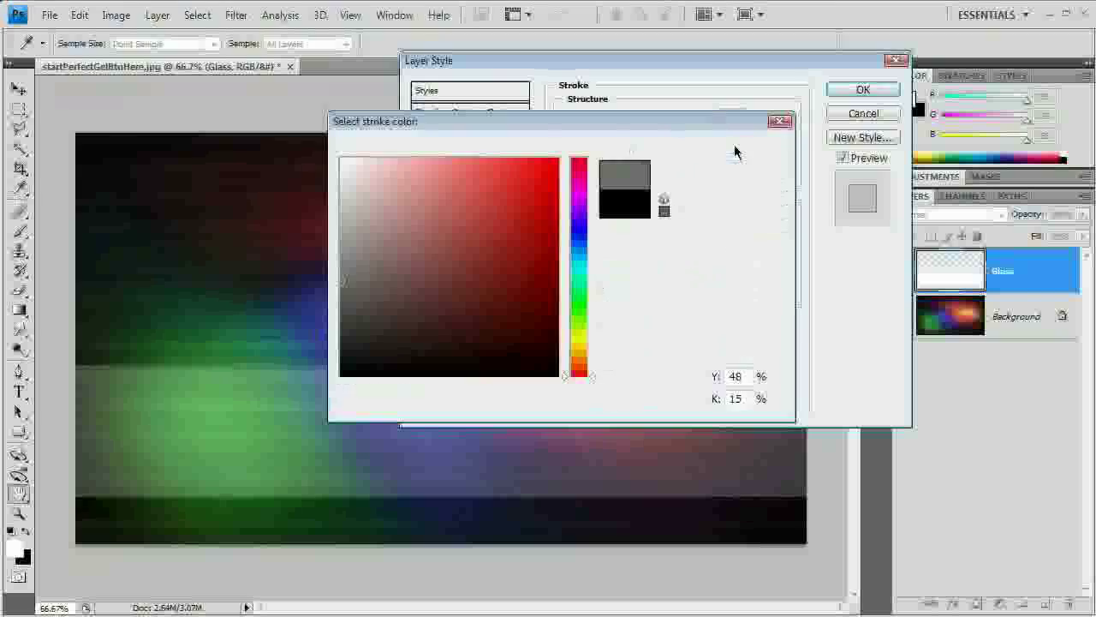
{"action": "left_click", "coordinate": [449, 187]}
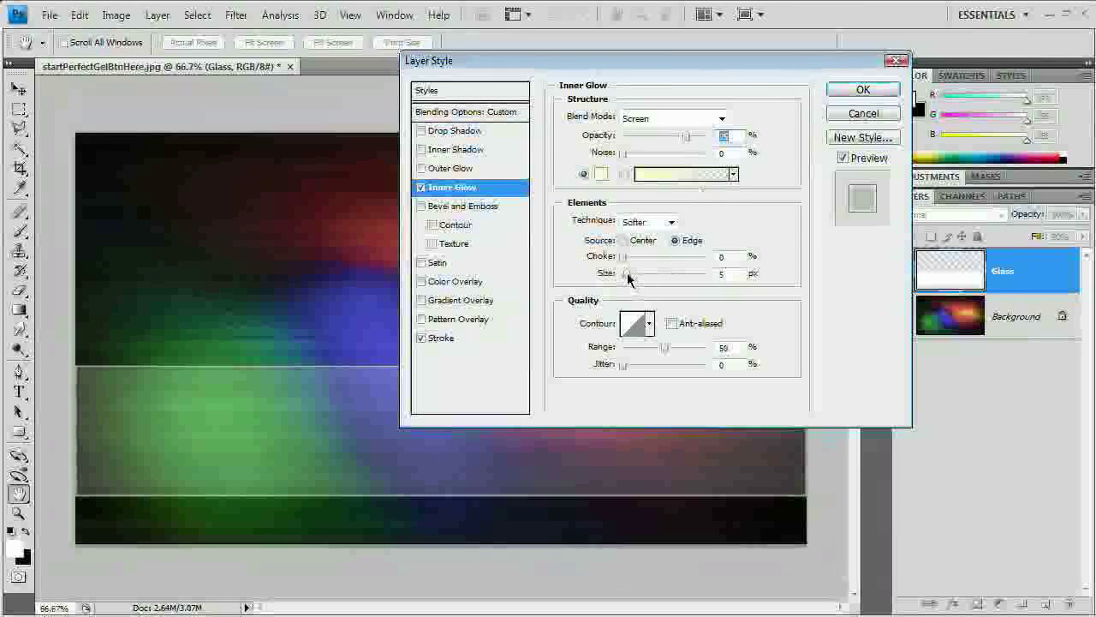
{"action": "left_click_drag", "start_coordinate": [627, 273], "coordinate": [644, 276]}
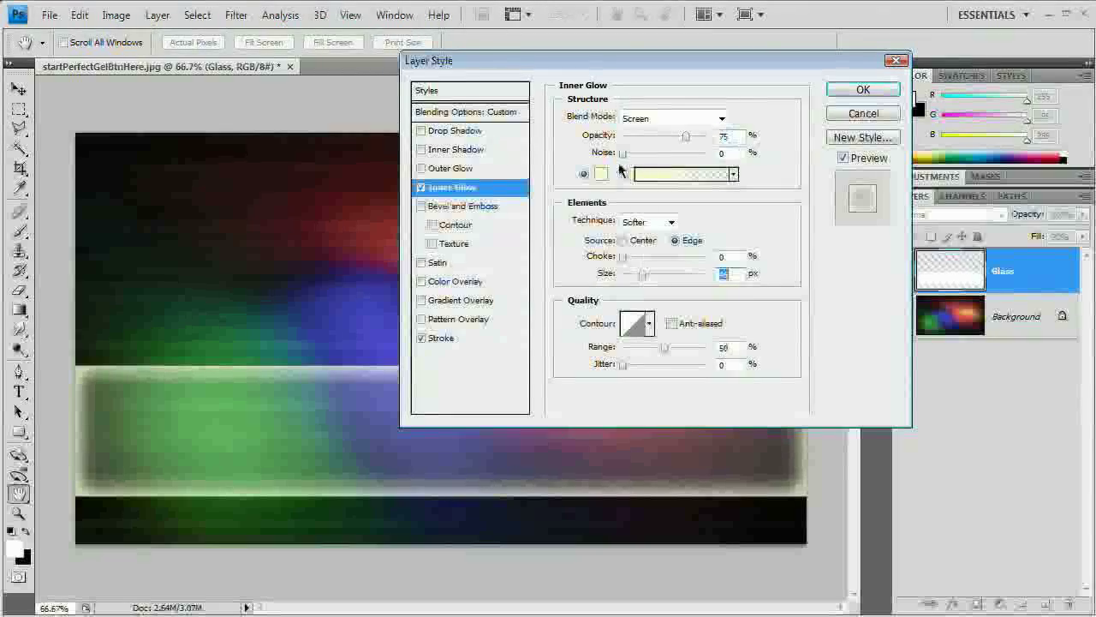
{"action": "left_click", "coordinate": [600, 174]}
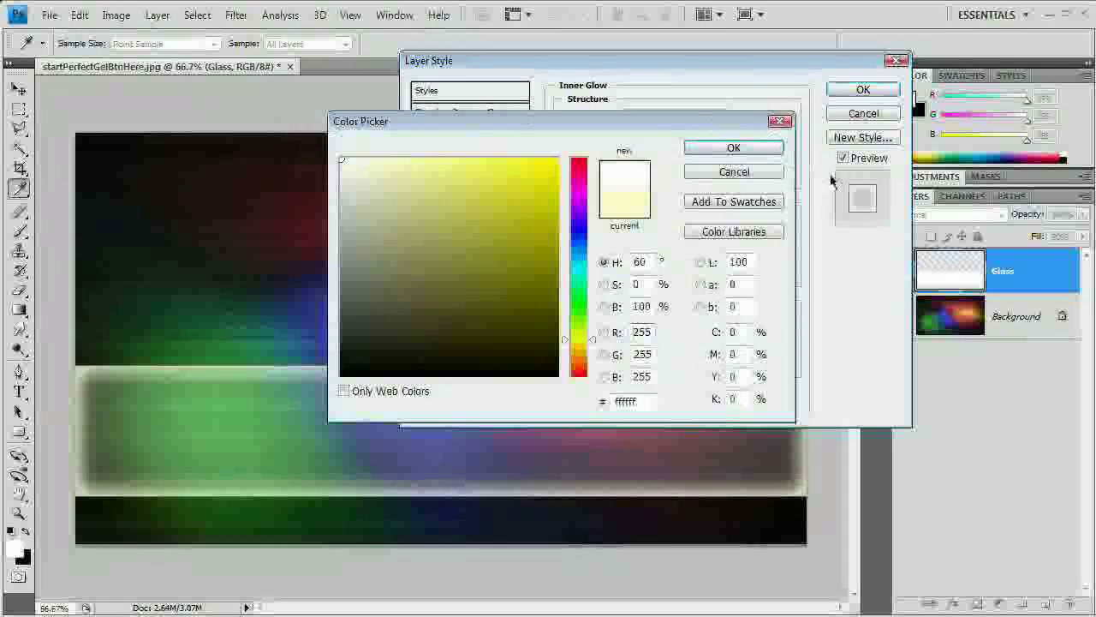
{"action": "left_click", "coordinate": [734, 147]}
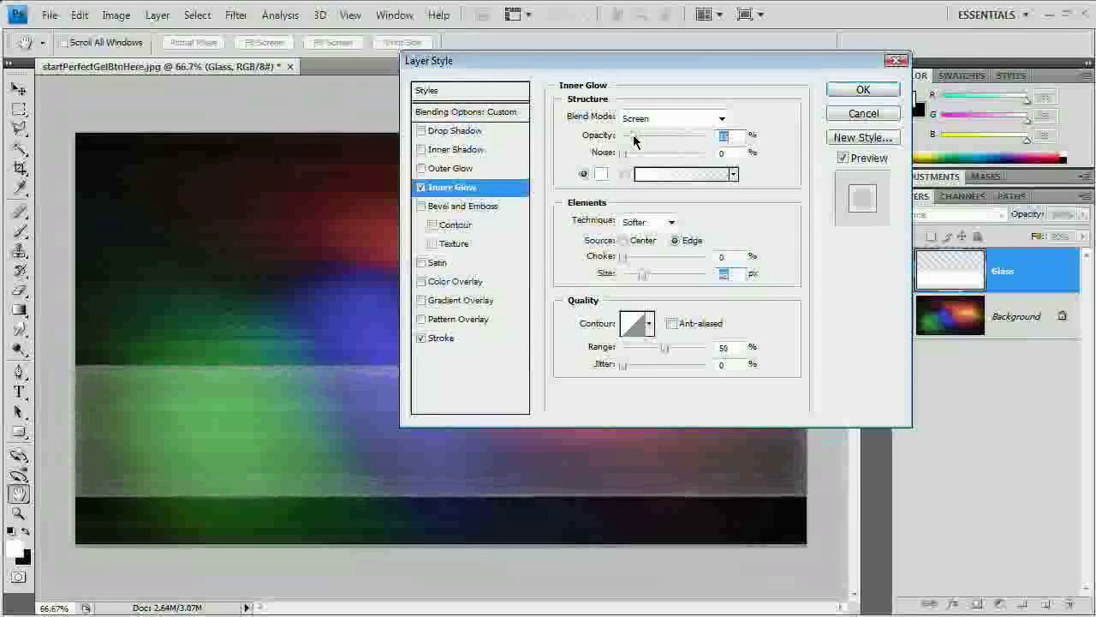
{"action": "left_click_drag", "start_coordinate": [635, 142], "coordinate": [637, 139]}
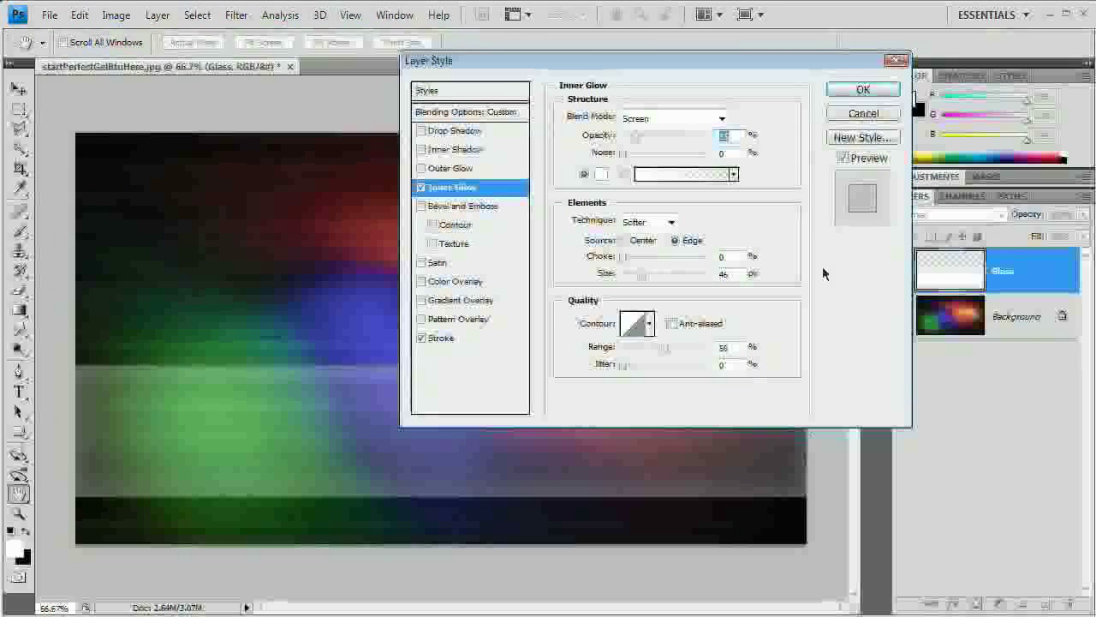
{"action": "left_click", "coordinate": [877, 89]}
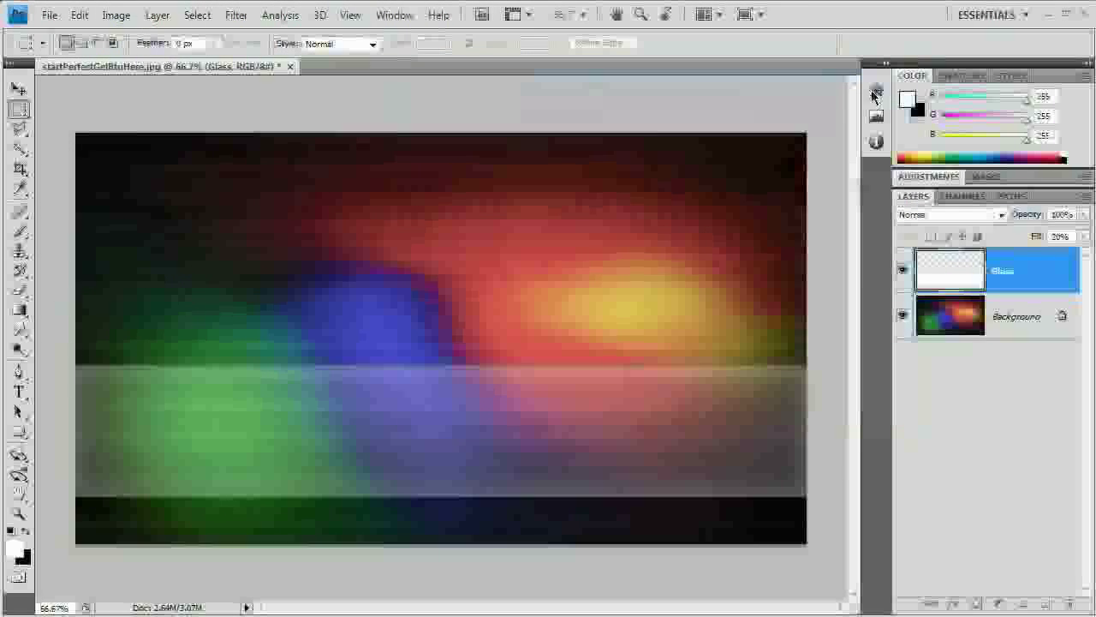
Load the Glass band as a selection and copy that background area onto Layer 1
{"action": "left_click", "coordinate": [1075, 271]}
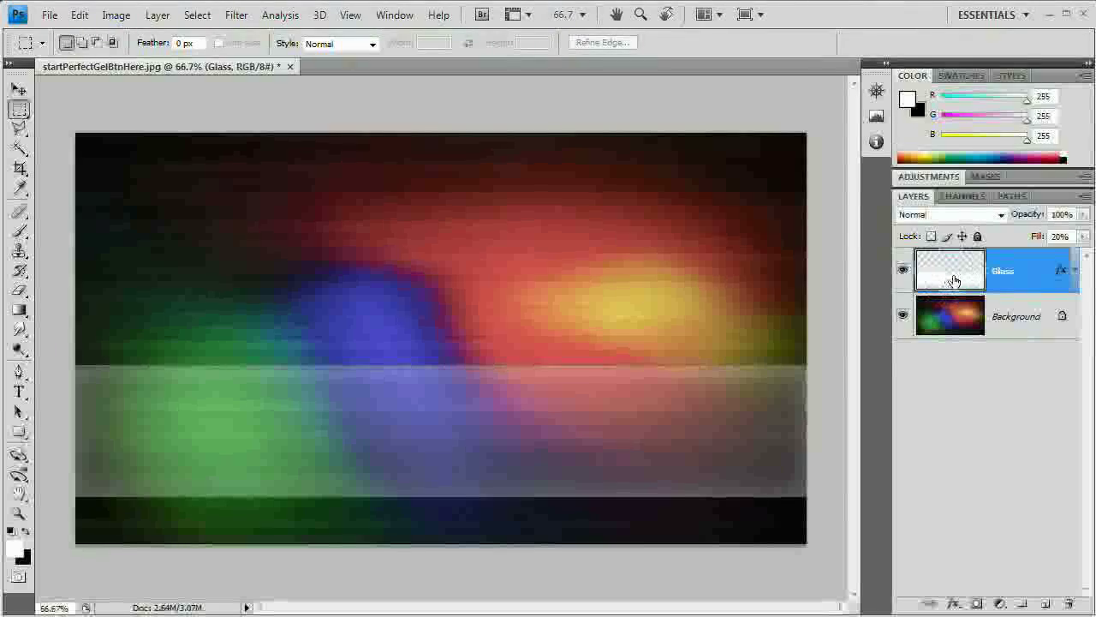
{"action": "left_click", "coordinate": [953, 281], "text": "ctrl"}
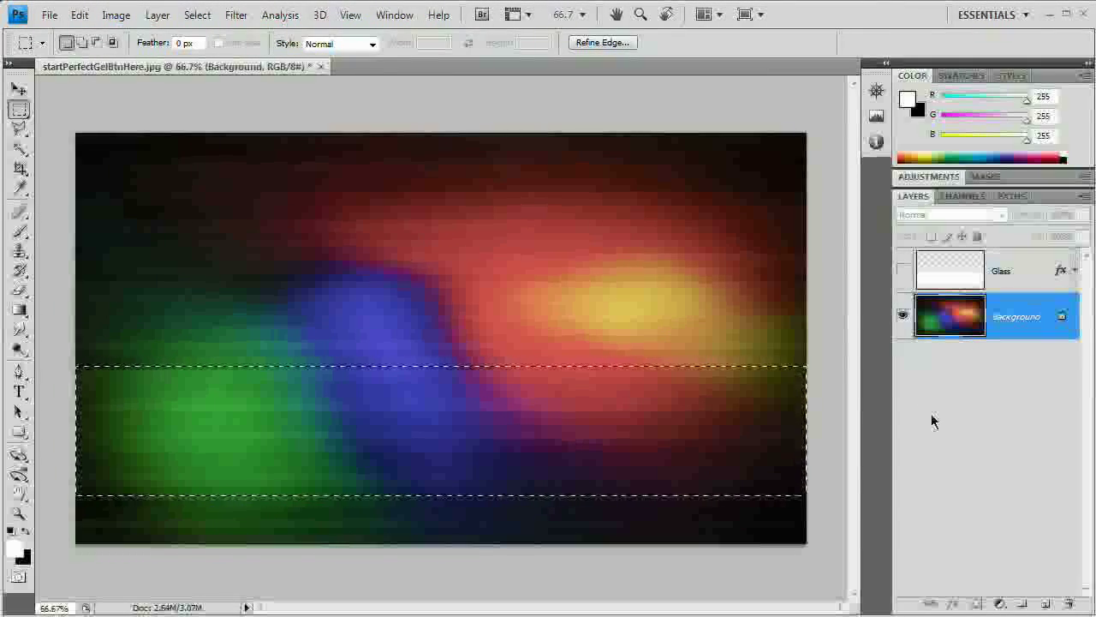
{"action": "key", "text": "ctrl+j"}
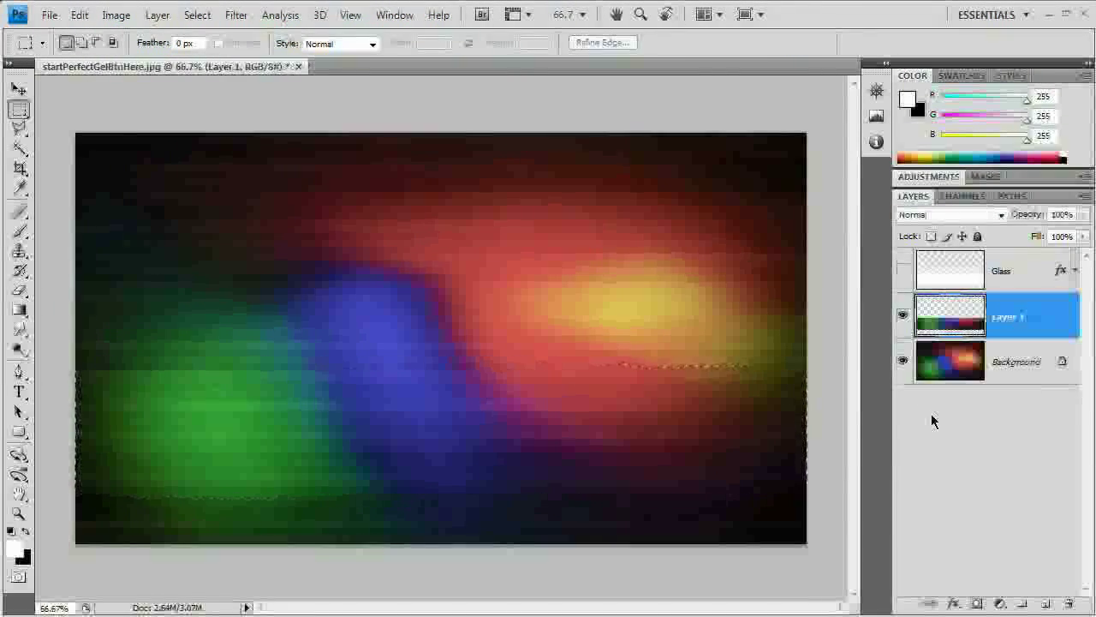
{"action": "left_click", "coordinate": [903, 360]}
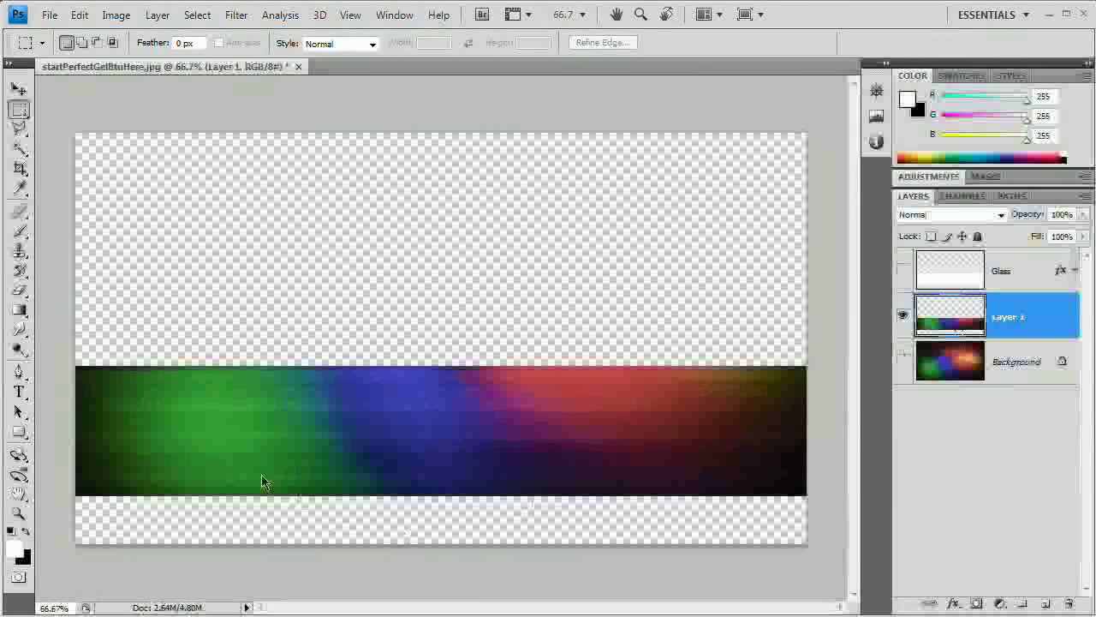
{"action": "left_click", "coordinate": [903, 361]}
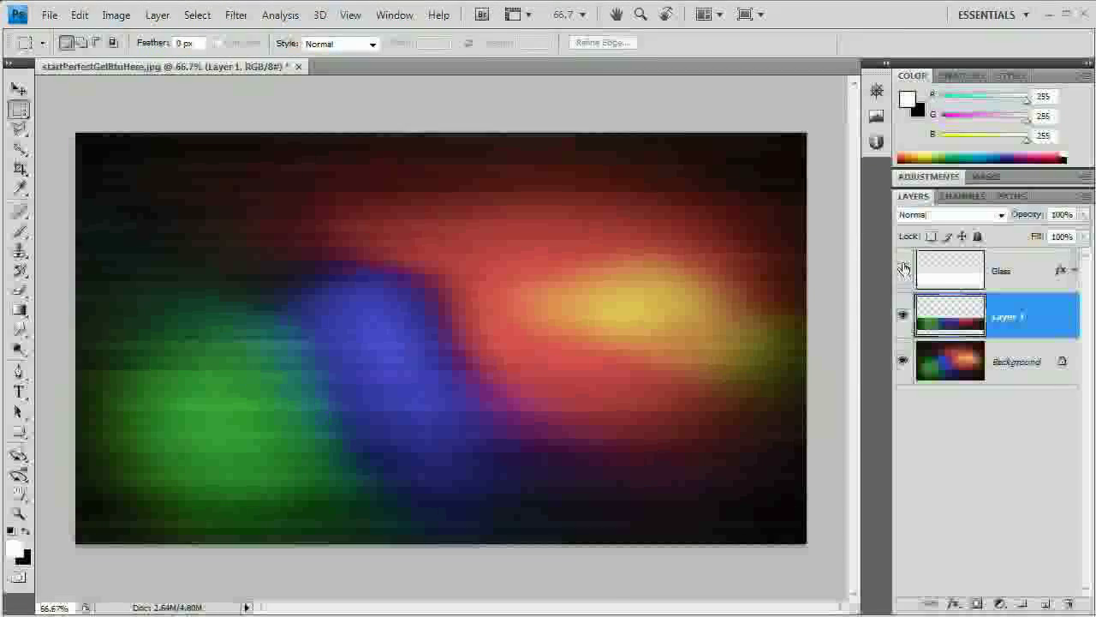
{"action": "left_click", "coordinate": [904, 272]}
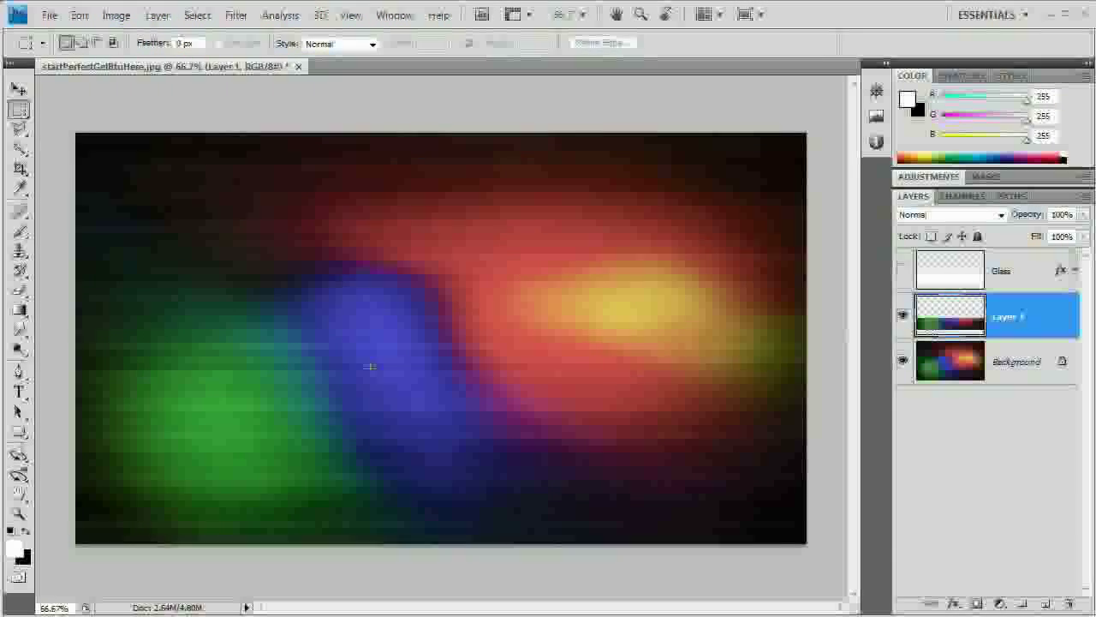
{"action": "left_click", "coordinate": [902, 361]}
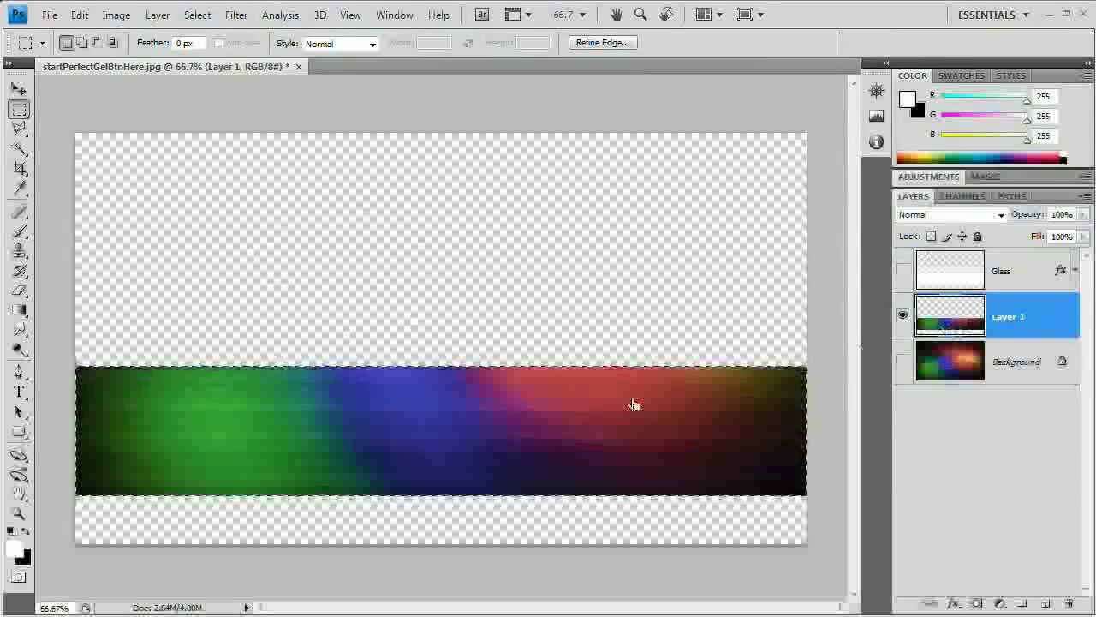
{"action": "left_click", "coordinate": [903, 360]}
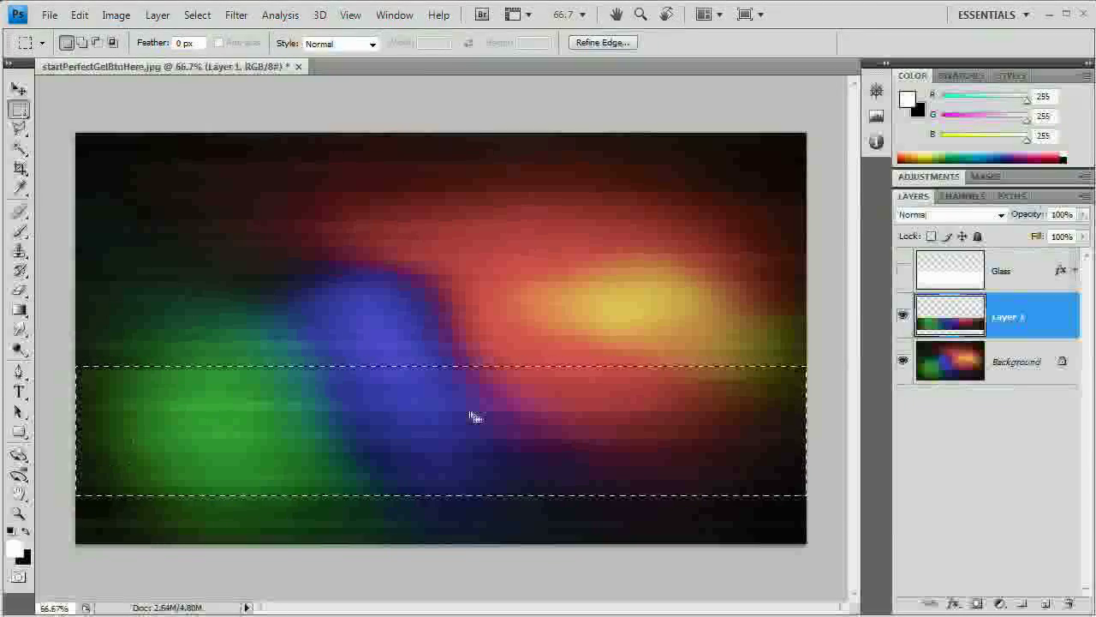
Blur Layer 1 with an 8 px Gaussian Blur, then show and select the Glass layer
{"action": "left_click", "coordinate": [237, 16]}
{"action": "mouse_move", "coordinate": [385, 157]}
{"action": "left_click", "coordinate": [457, 221]}
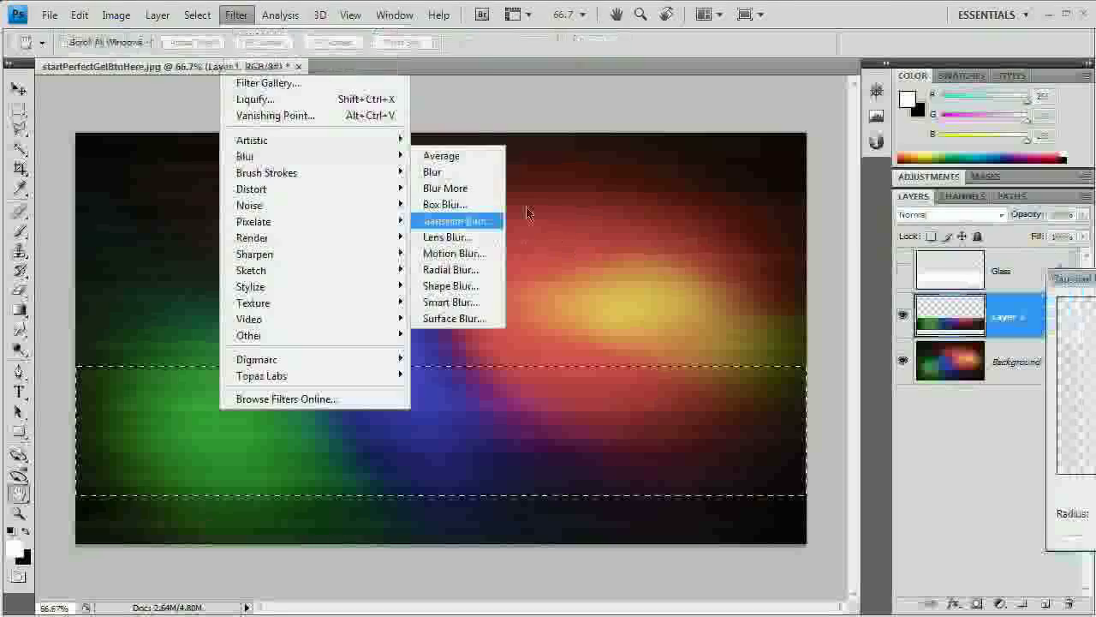
{"action": "left_click_drag", "start_coordinate": [1071, 279], "coordinate": [473, 79]}
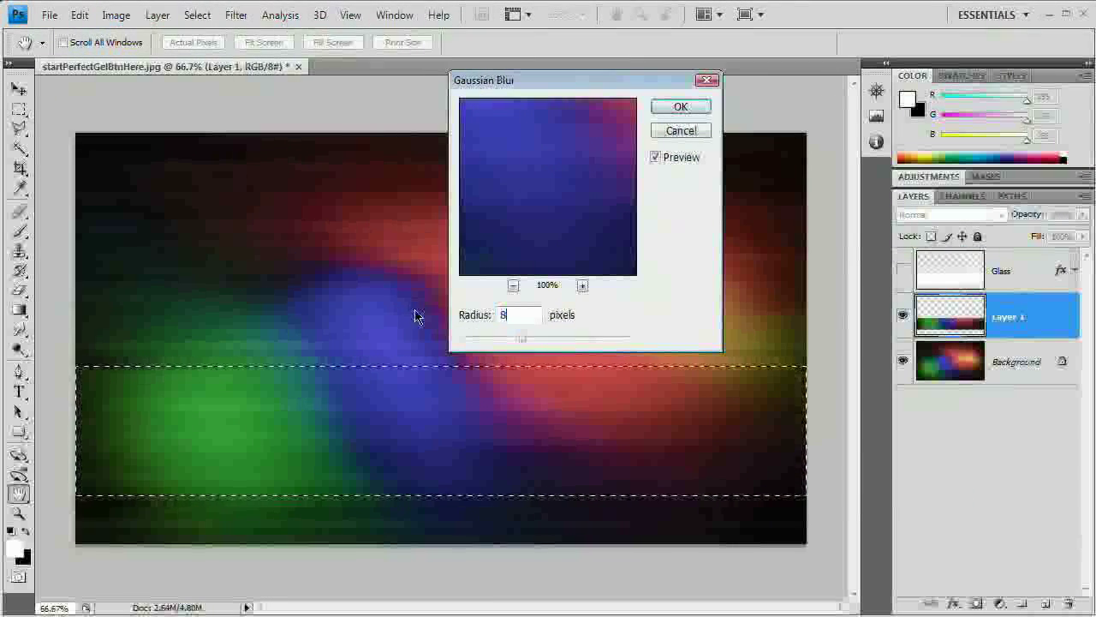
{"action": "left_click", "coordinate": [681, 103]}
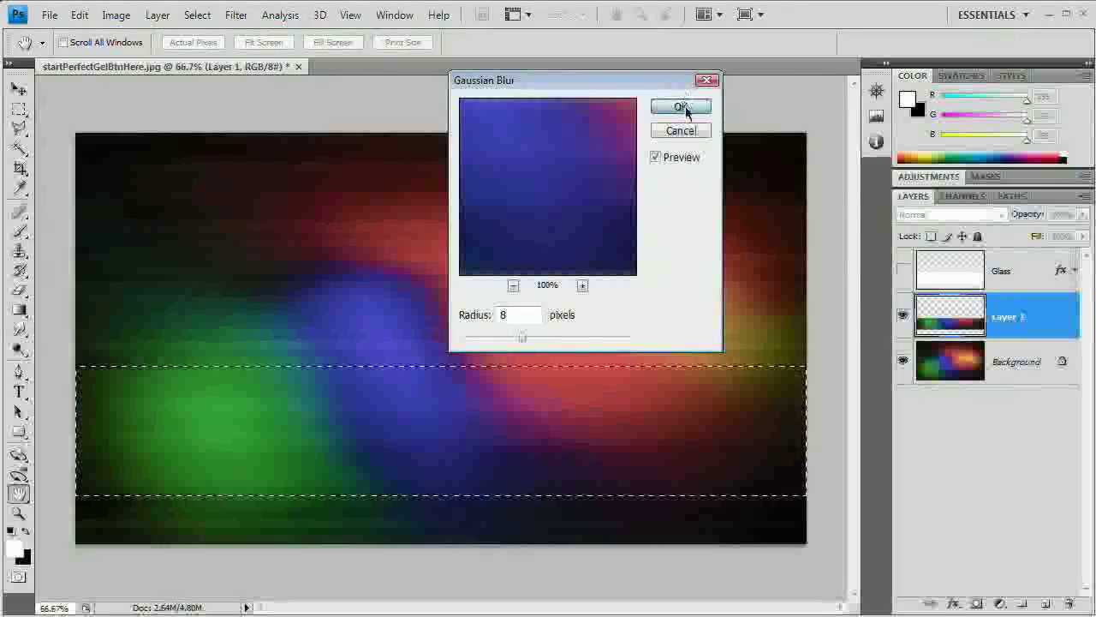
{"action": "left_click", "coordinate": [682, 107]}
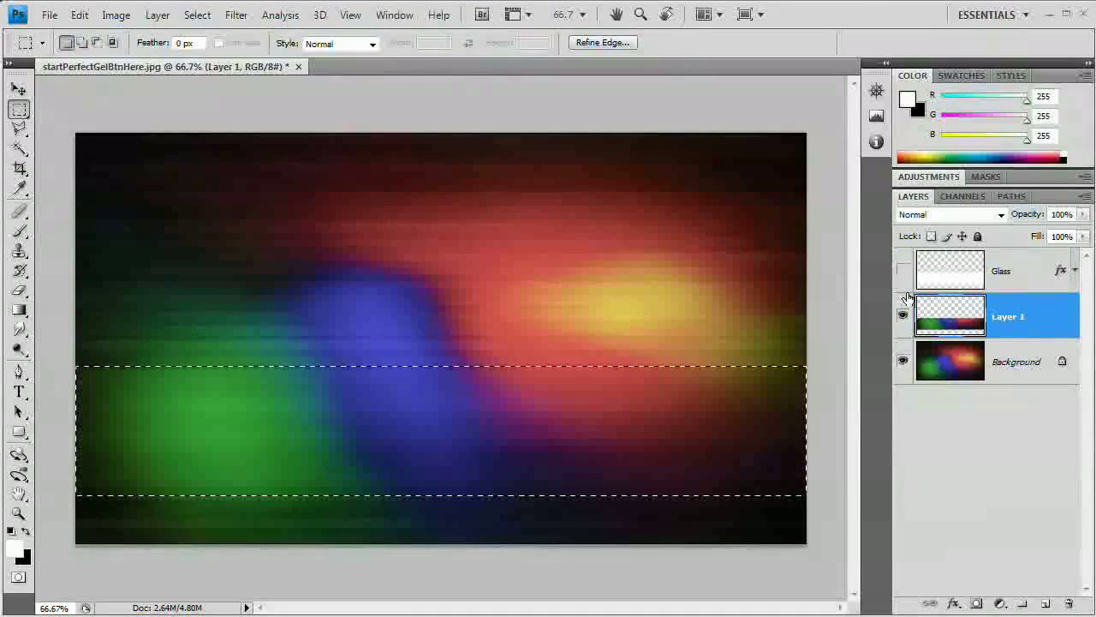
{"action": "left_click", "coordinate": [903, 271]}
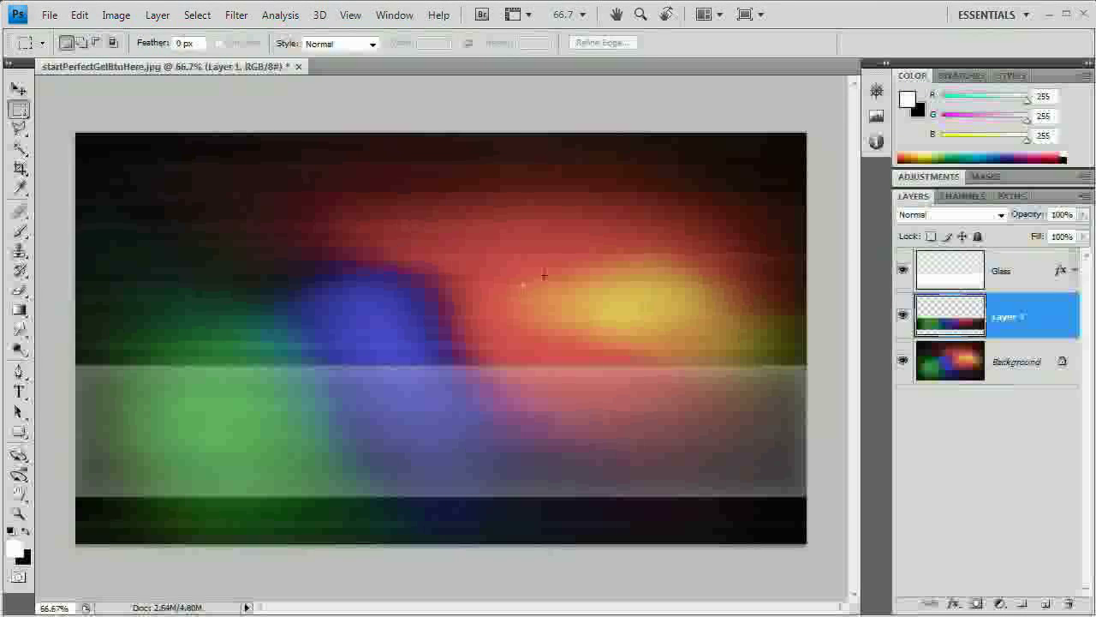
{"action": "left_click", "coordinate": [1026, 273]}
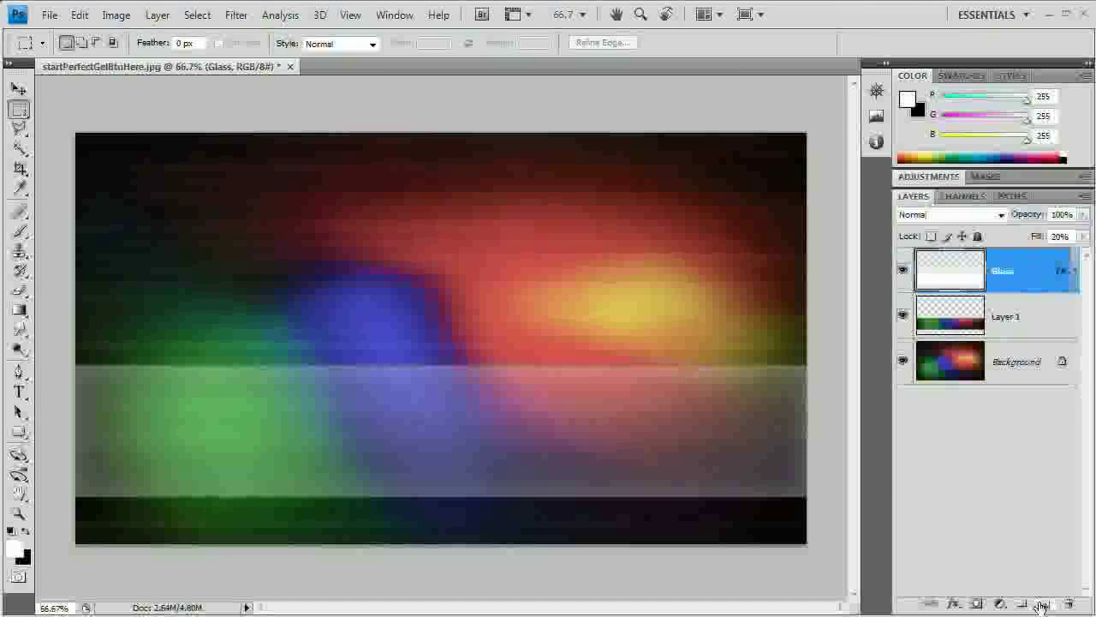
Add a new empty layer named ButtonBase above Glass
{"action": "left_click", "coordinate": [1042, 606]}
{"action": "double_click", "coordinate": [1008, 272]}
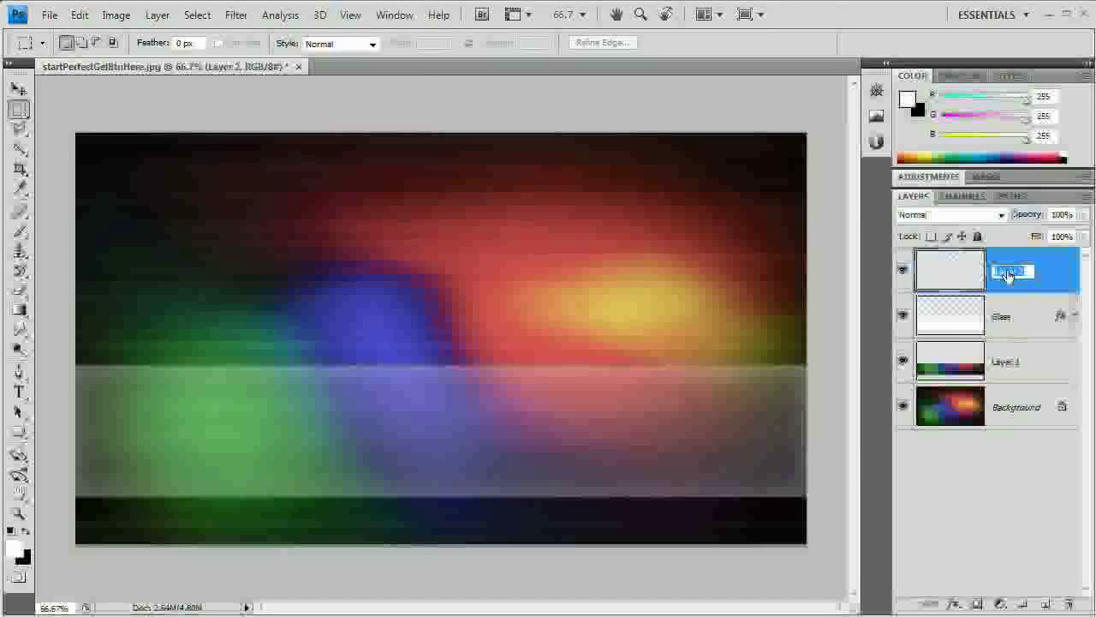
{"action": "type", "text": "ButtonBase"}
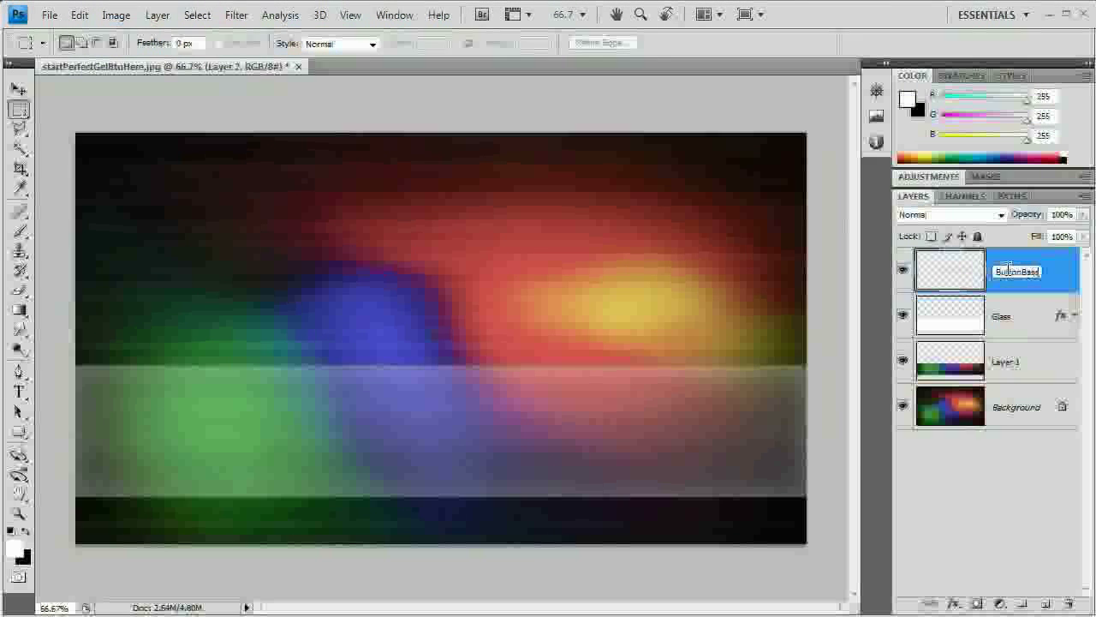
{"action": "key", "text": "Return"}
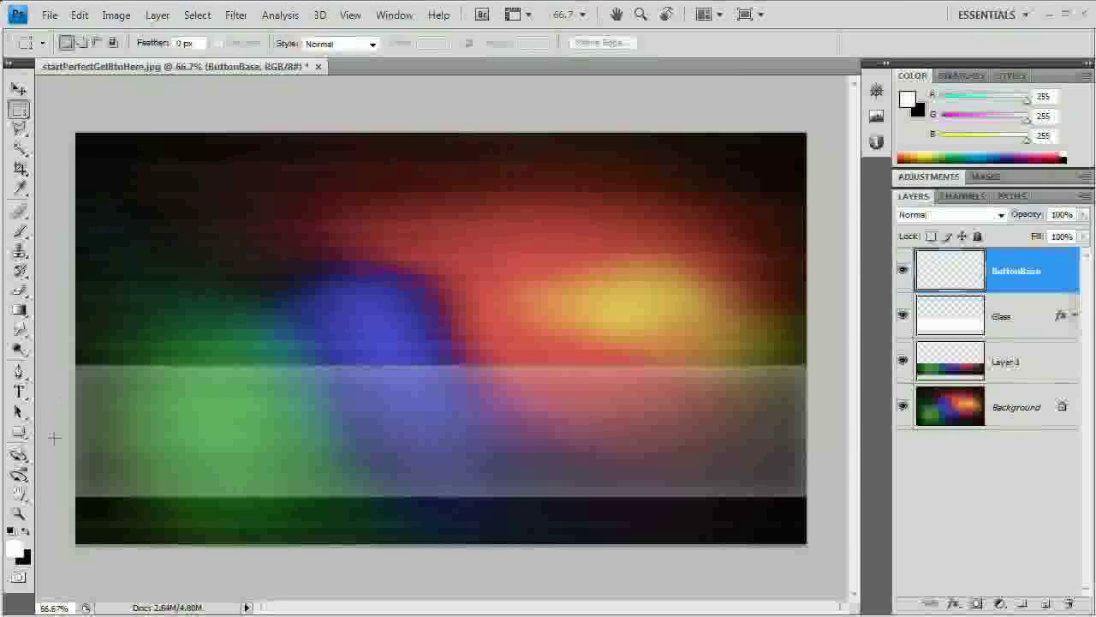
Set the Rounded Rectangle tool to a 30 px radius and check the image size
{"action": "left_click", "coordinate": [19, 431]}
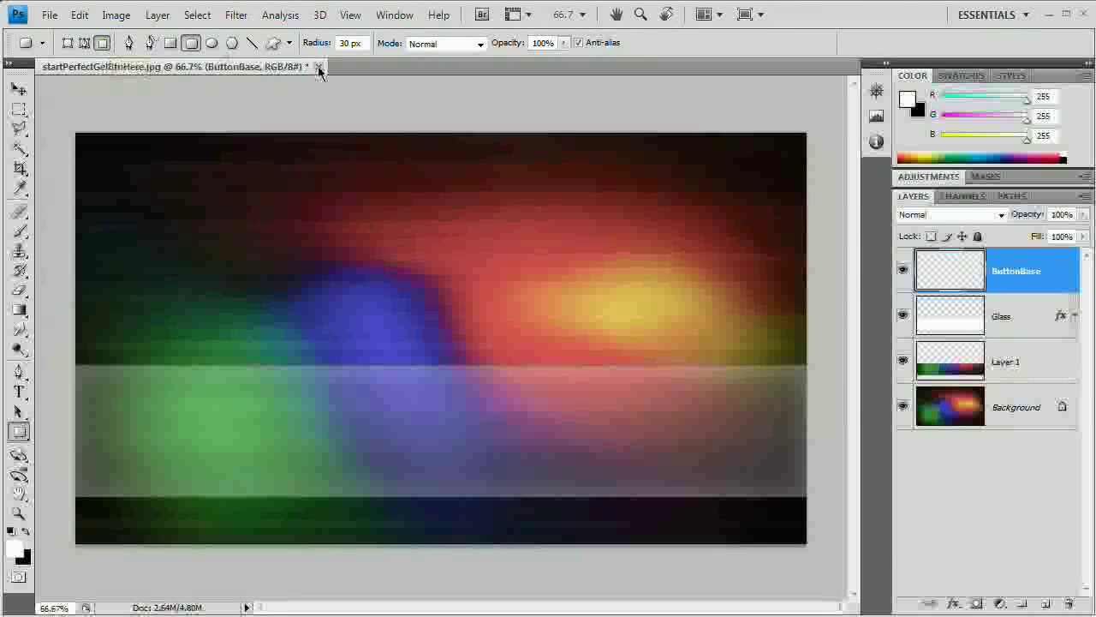
{"action": "left_click", "coordinate": [355, 43]}
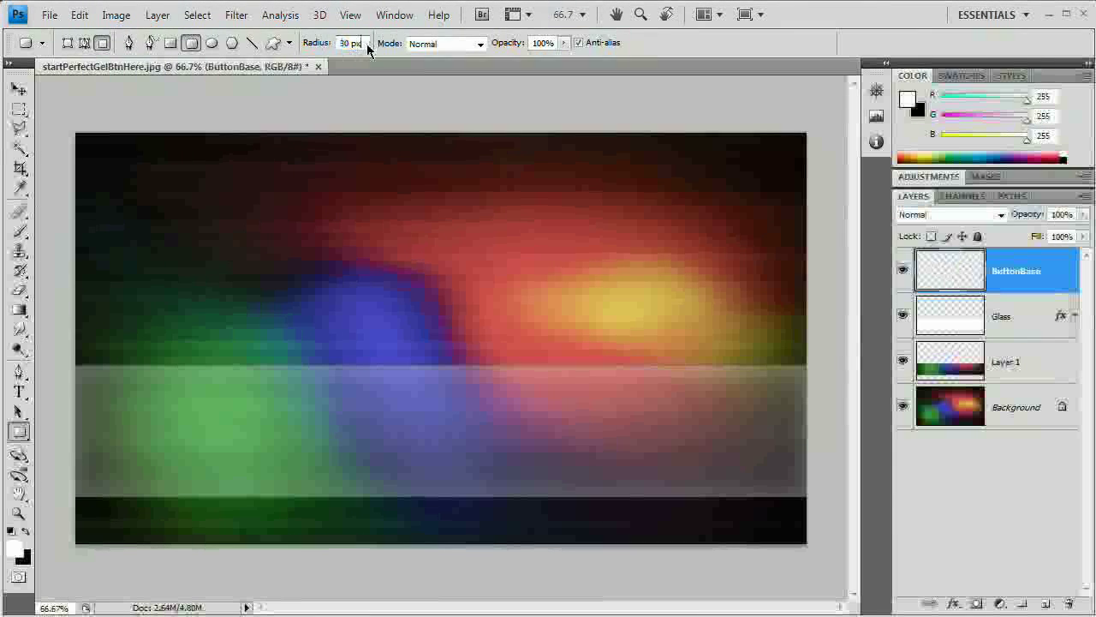
{"action": "key", "text": "ctrl+alt+i"}
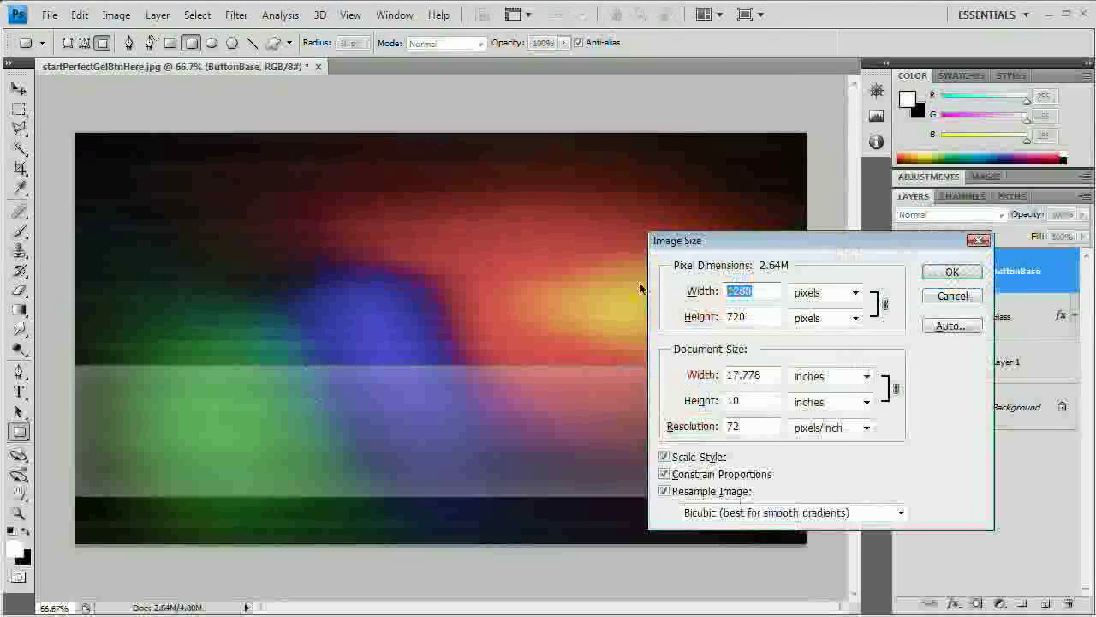
{"action": "left_click", "coordinate": [759, 295]}
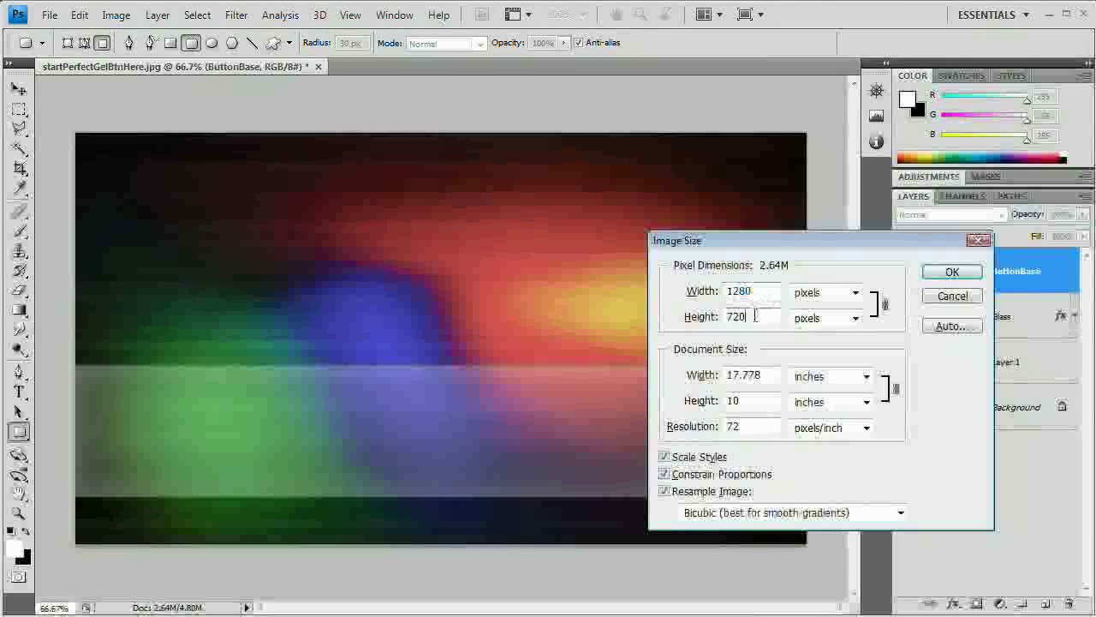
{"action": "left_click", "coordinate": [942, 276]}
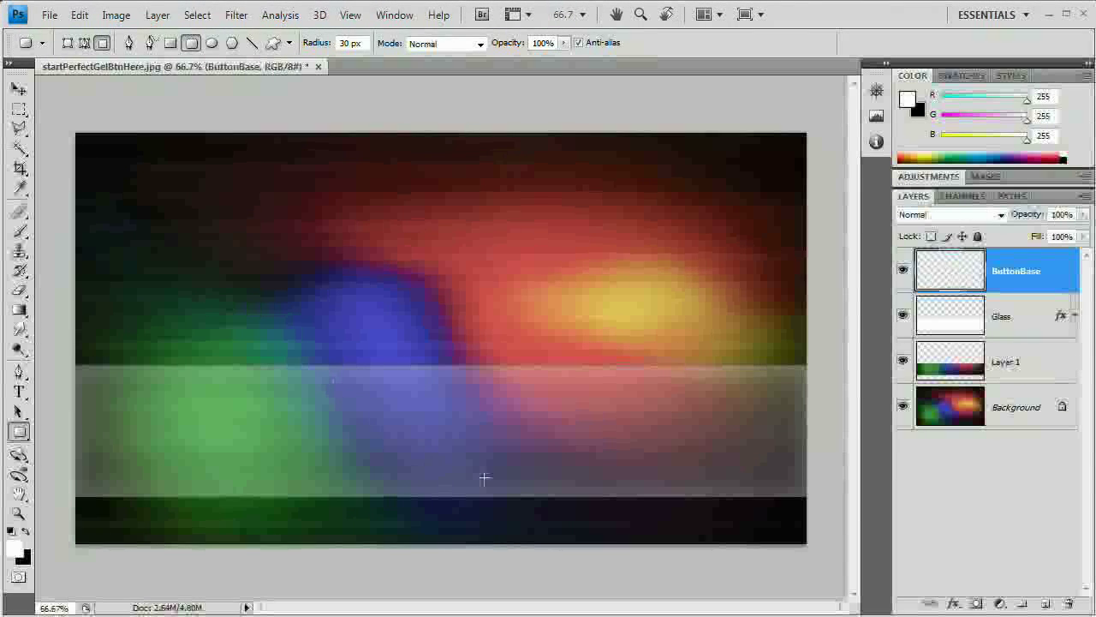
Draw a white rounded rectangle and centre it vertically and horizontally within the Glass band
{"action": "left_click_drag", "start_coordinate": [332, 383], "coordinate": [604, 486]}
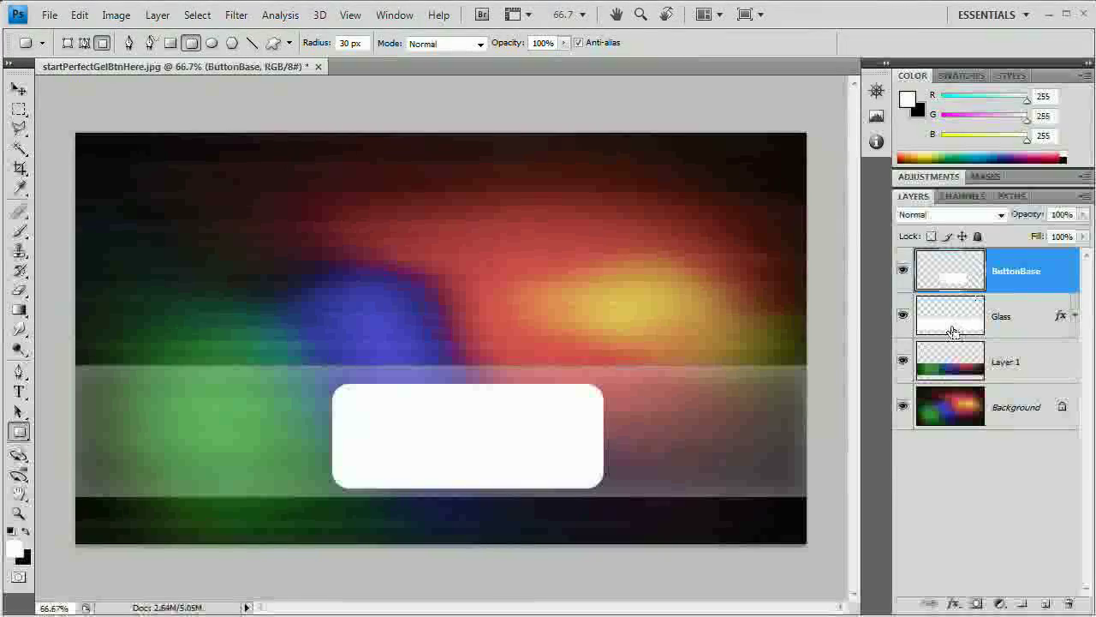
{"action": "left_click", "coordinate": [953, 332], "text": "ctrl"}
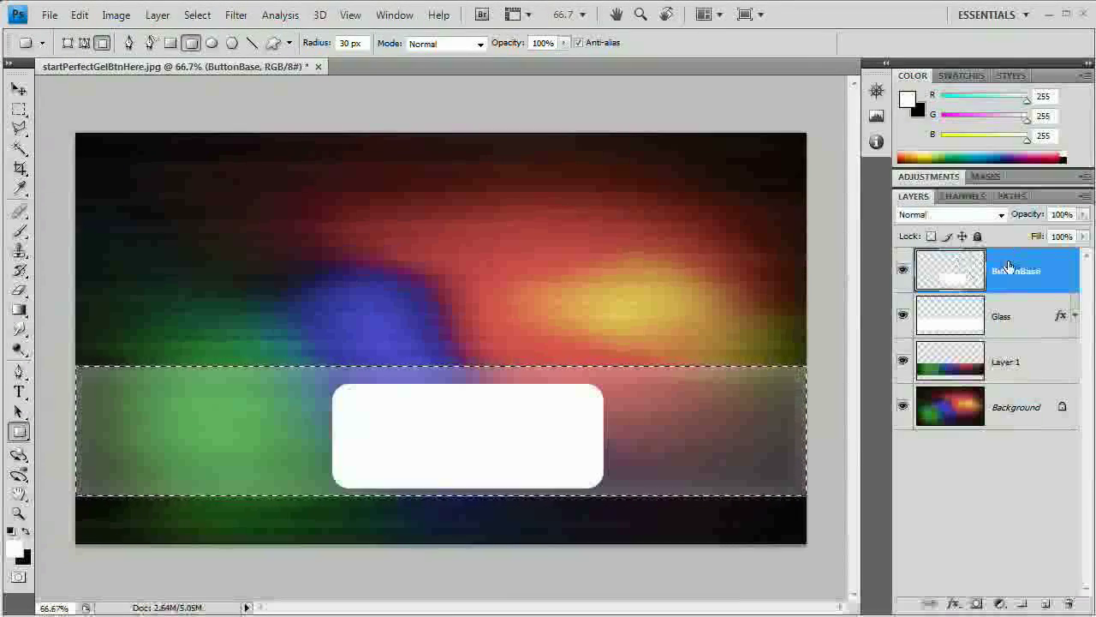
{"action": "left_click", "coordinate": [20, 92]}
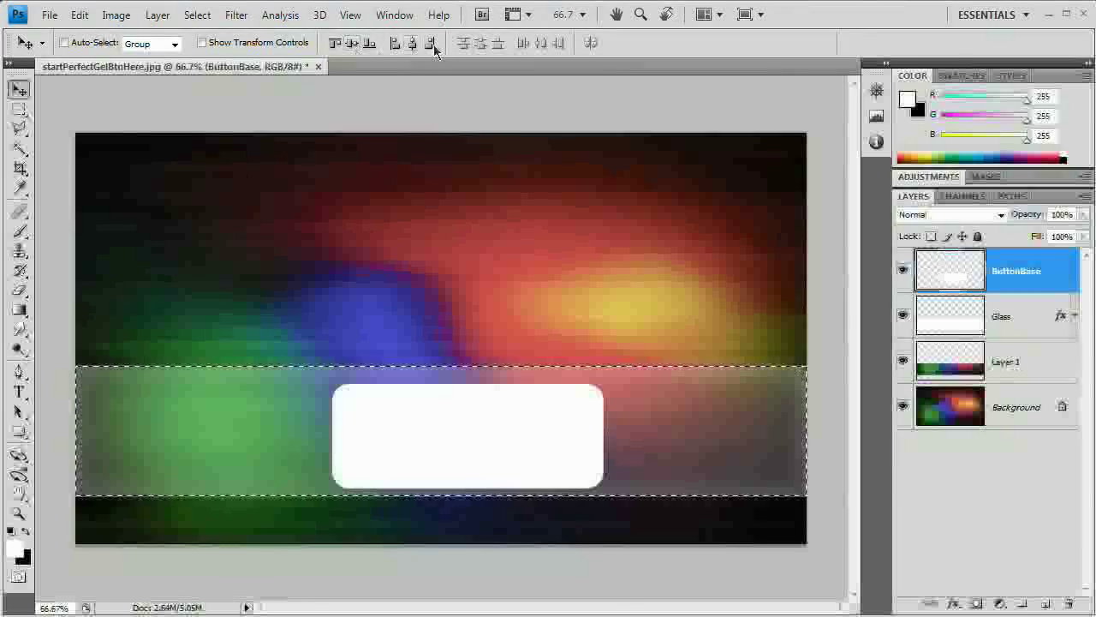
{"action": "left_click", "coordinate": [351, 44]}
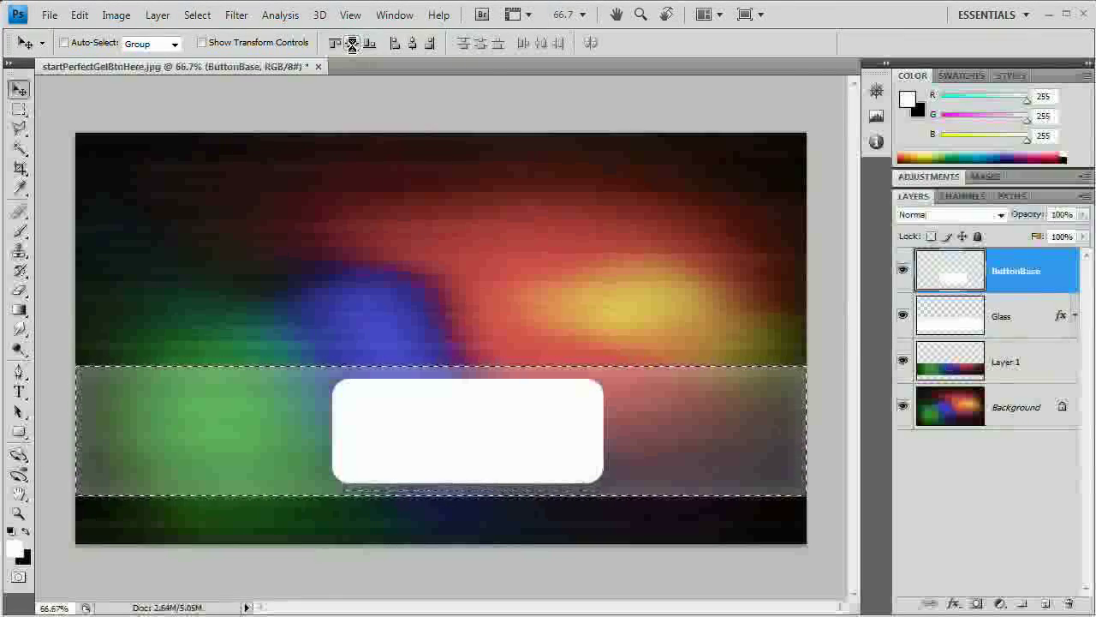
{"action": "left_click", "coordinate": [413, 43]}
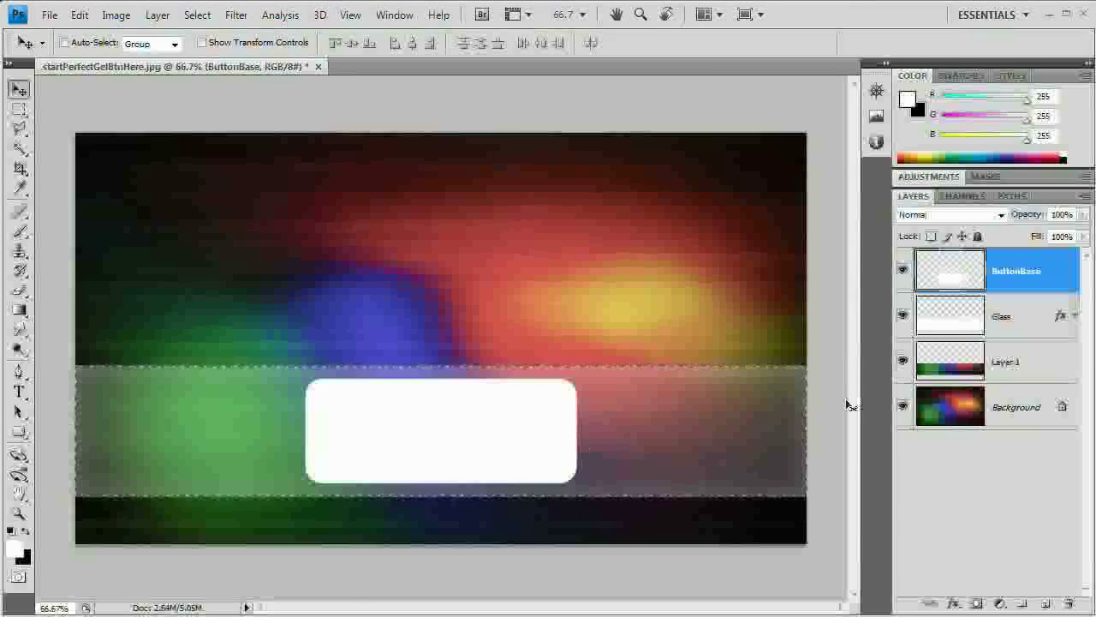
{"action": "key", "text": "ctrl+d"}
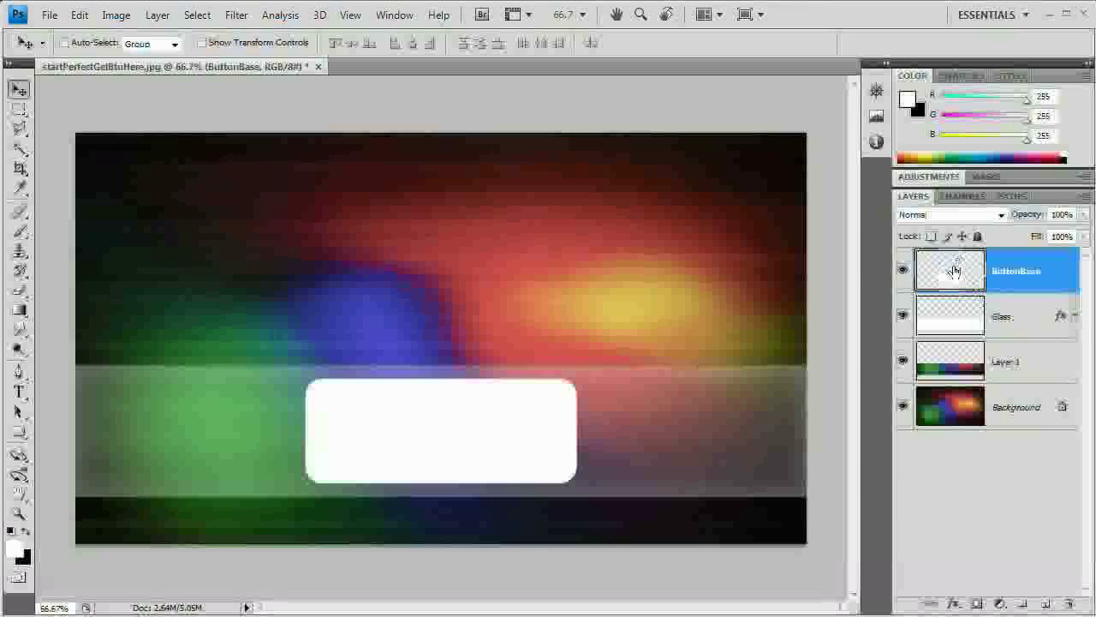
Open and dismiss the Drop Shadow style, then zoom to 100% centred on the button
{"action": "left_click", "coordinate": [171, 21]}
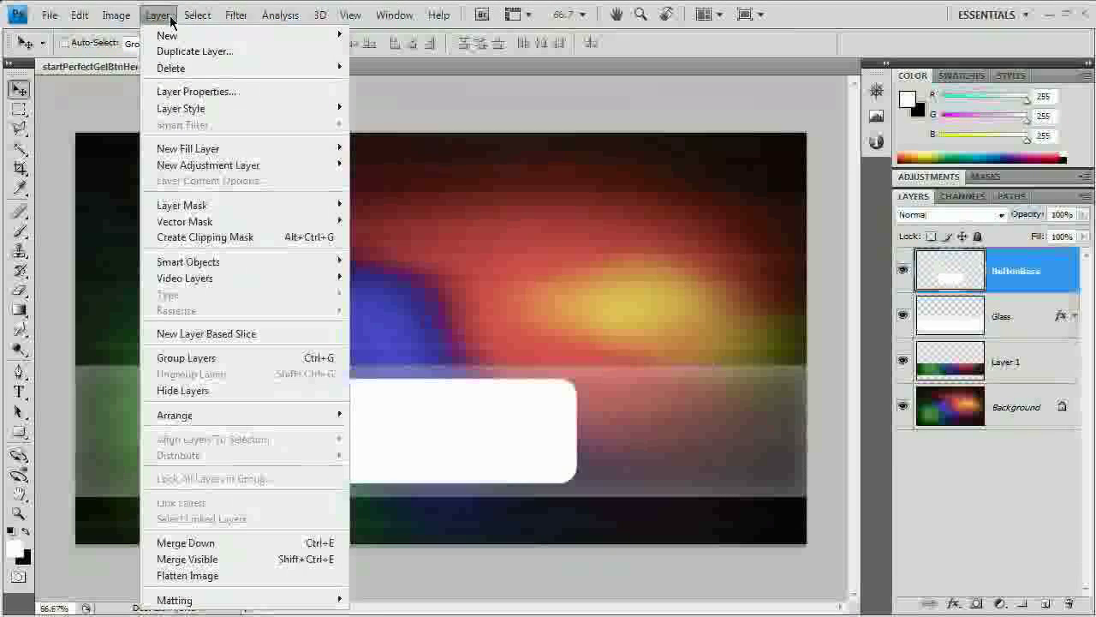
{"action": "mouse_move", "coordinate": [208, 112]}
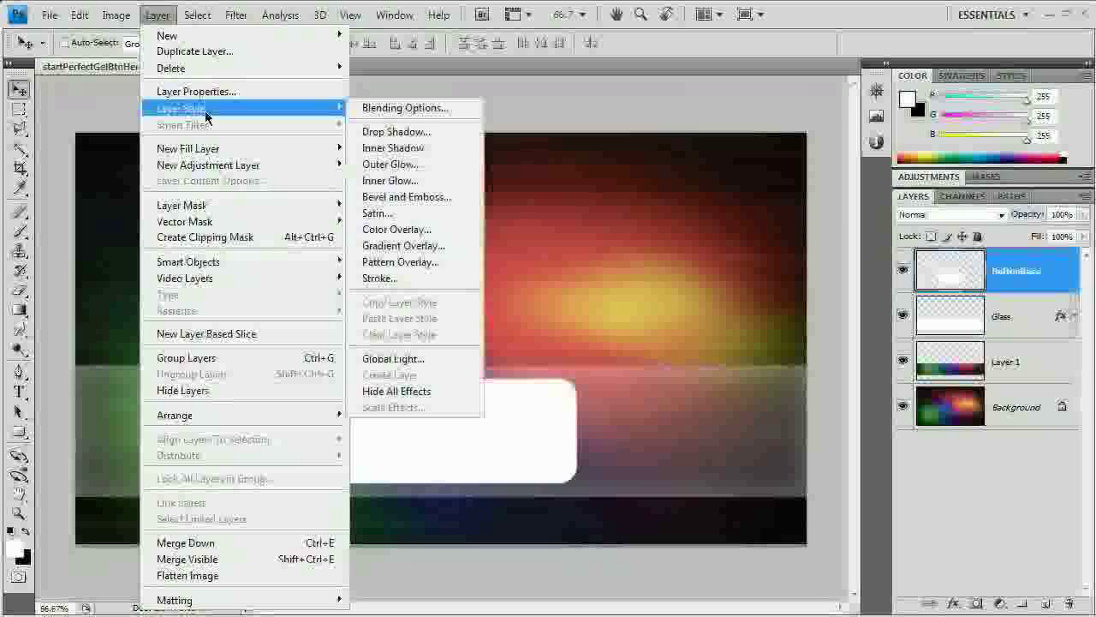
{"action": "left_click", "coordinate": [421, 133]}
{"action": "left_click_drag", "start_coordinate": [729, 73], "coordinate": [893, 110]}
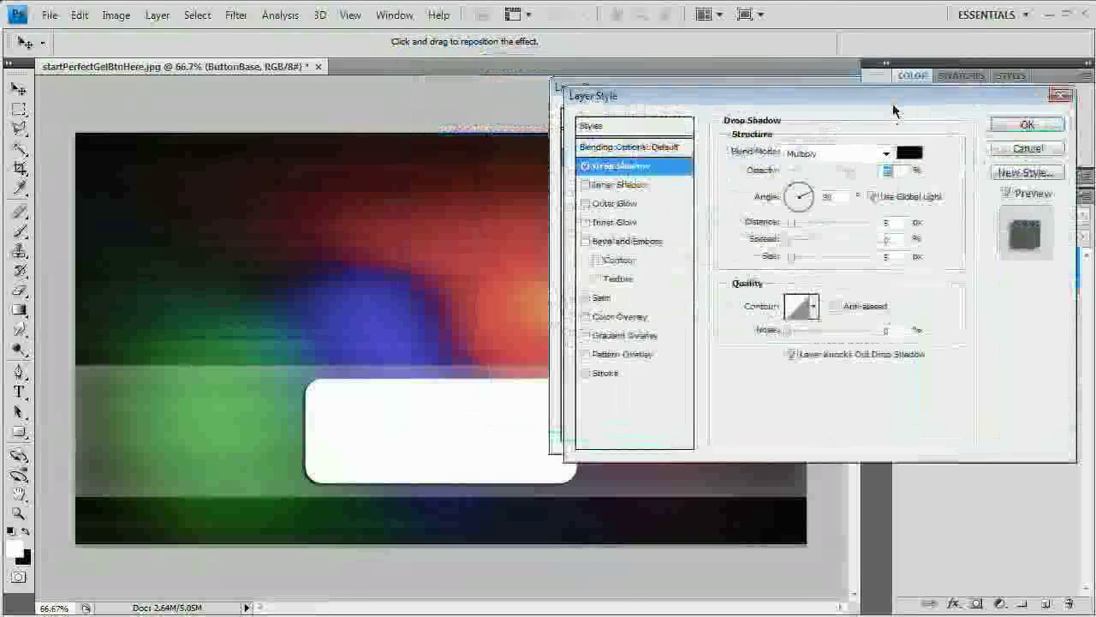
{"action": "left_click", "coordinate": [1027, 125]}
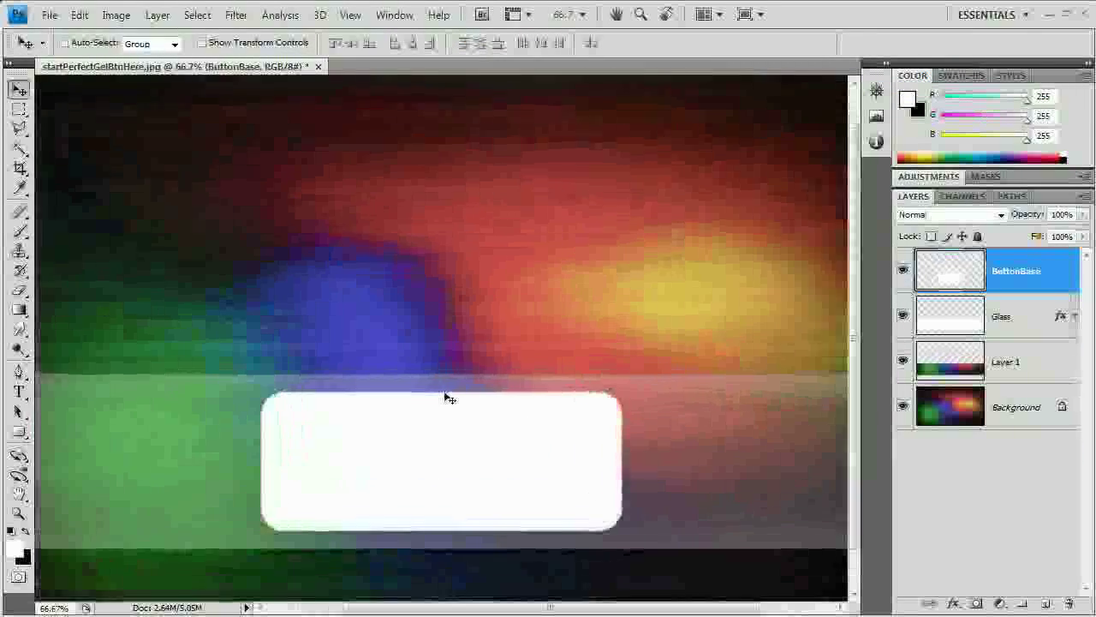
{"action": "key", "text": "ctrl+plus"}
{"action": "left_click_drag", "start_coordinate": [514, 472], "coordinate": [558, 509]}
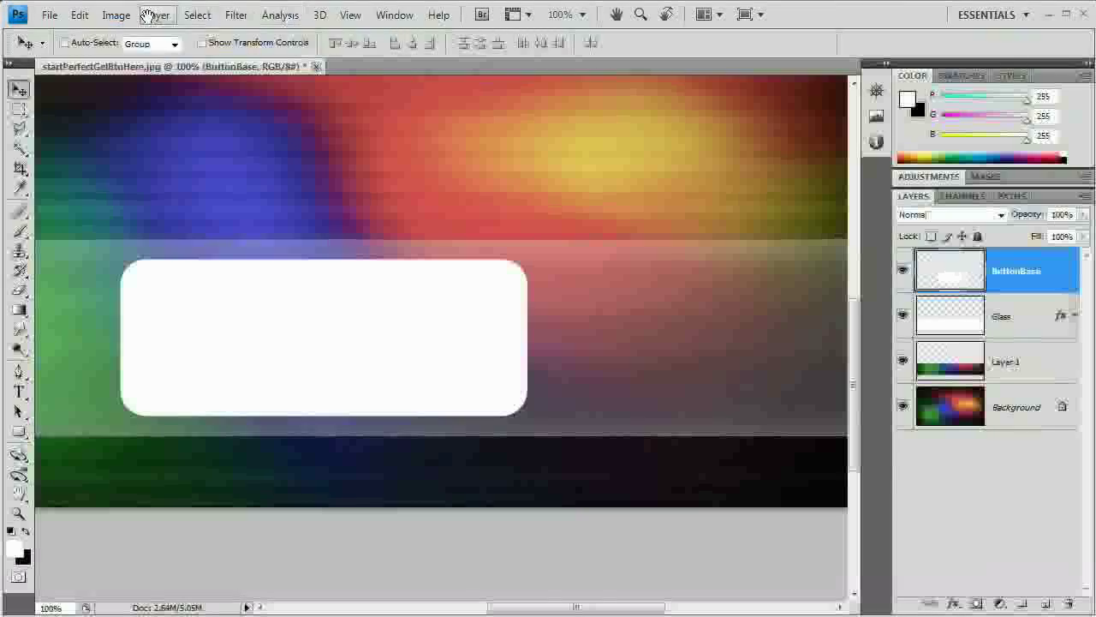
Add a drop shadow without global light: 2 px distance, 7 px size, 20% opacity
{"action": "left_click", "coordinate": [156, 15]}
{"action": "mouse_move", "coordinate": [206, 109]}
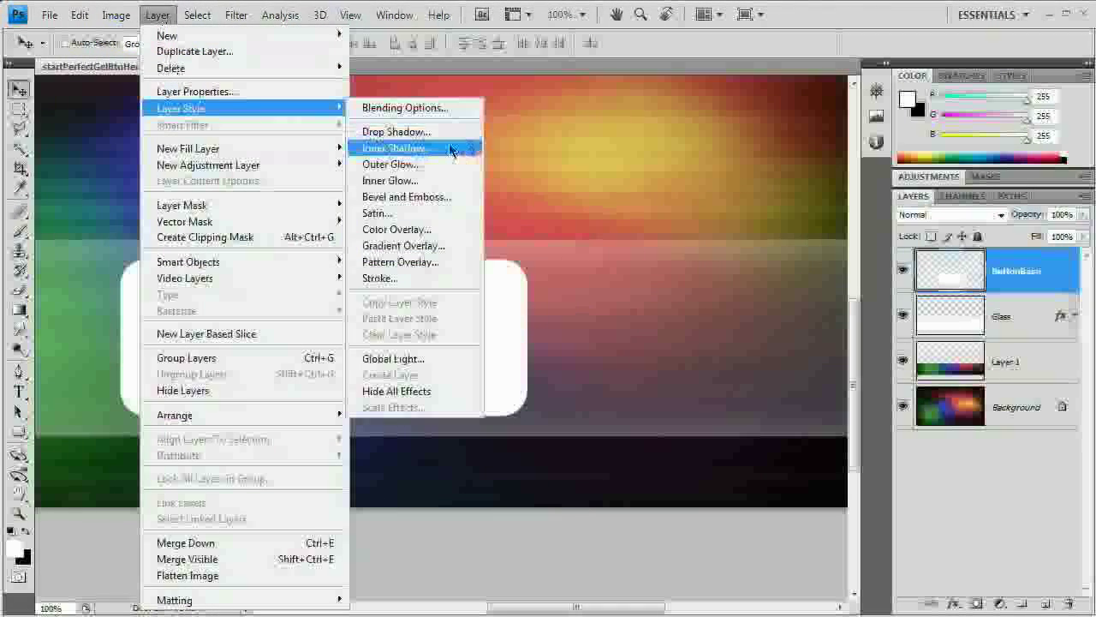
{"action": "left_click", "coordinate": [446, 134]}
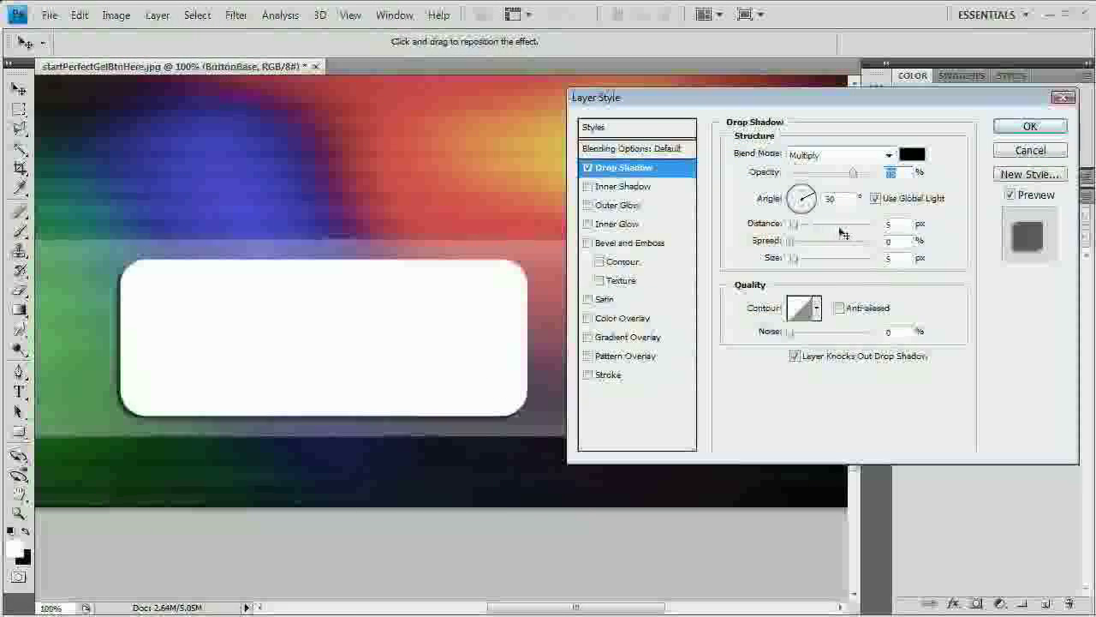
{"action": "left_click", "coordinate": [876, 199]}
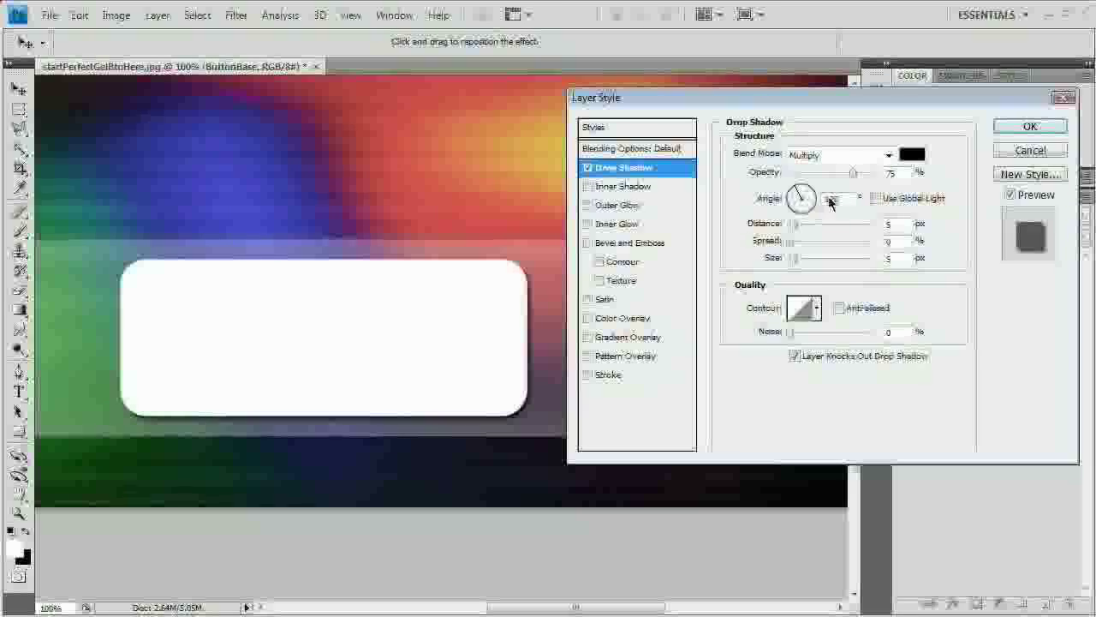
{"action": "double_click", "coordinate": [888, 223]}
{"action": "type", "text": "3"}
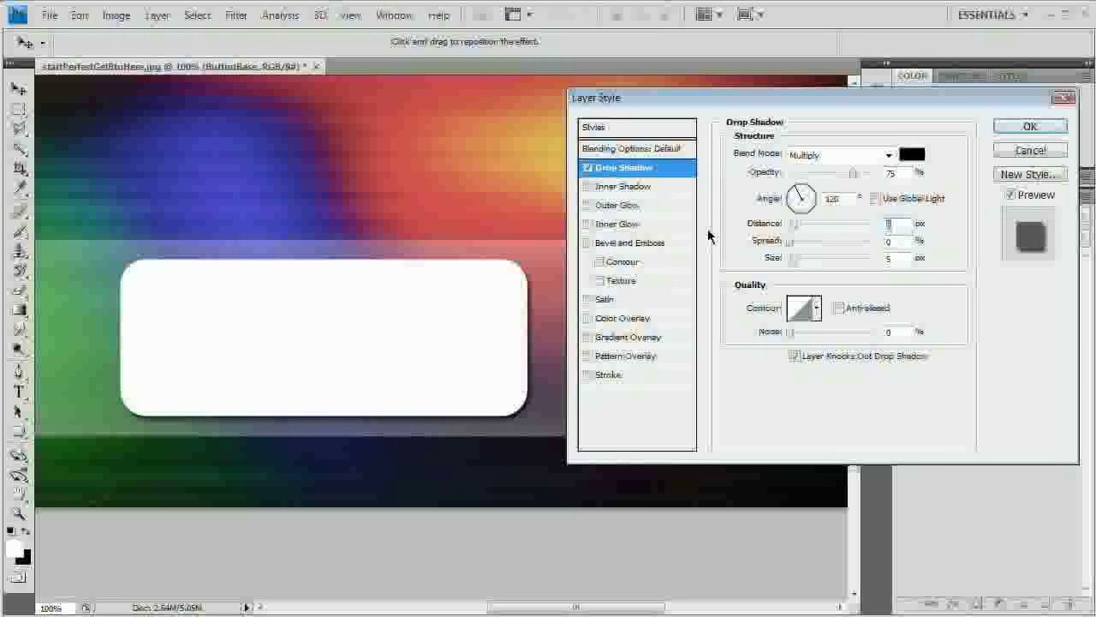
{"action": "key", "text": "BackSpace"}
{"action": "type", "text": "2"}
{"action": "key", "text": "Tab"}
{"action": "key", "text": "Tab"}
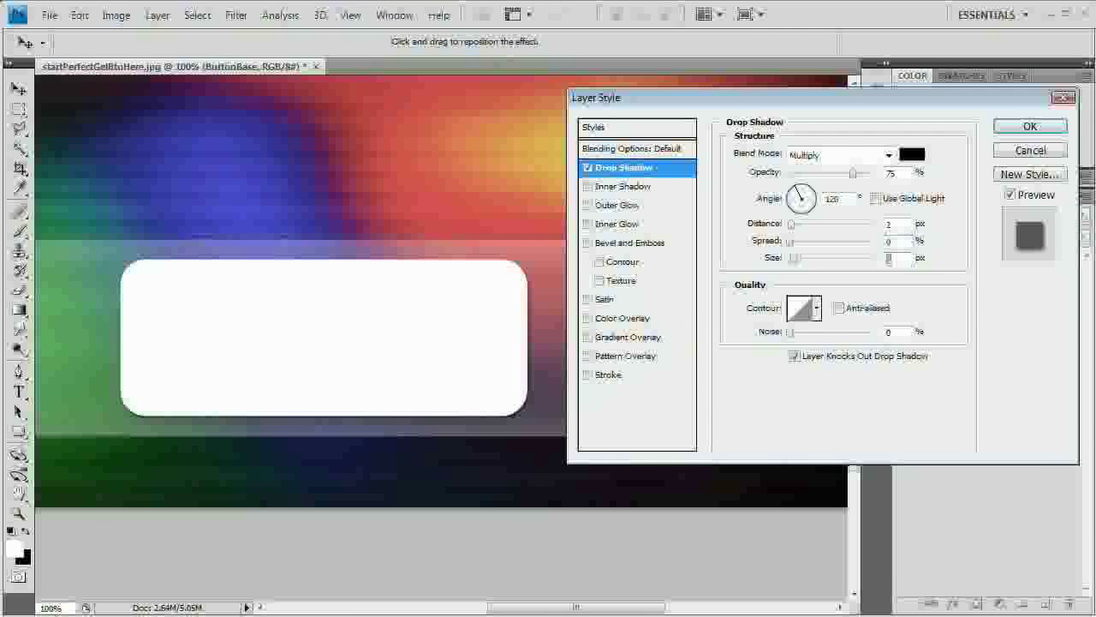
{"action": "type", "text": "7"}
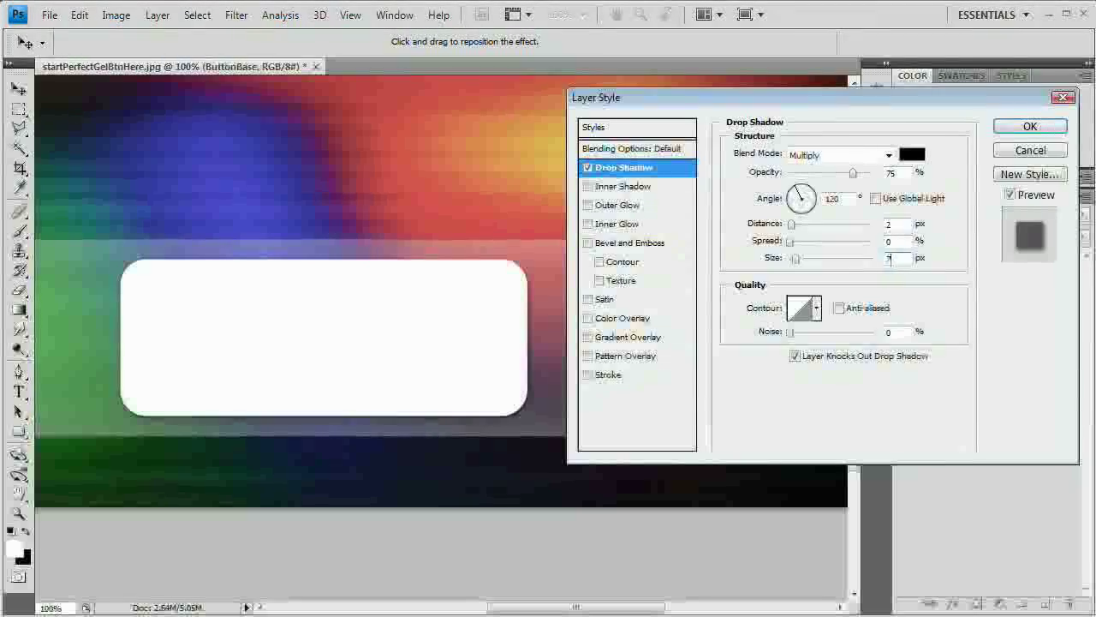
{"action": "double_click", "coordinate": [899, 173]}
{"action": "type", "text": "20"}
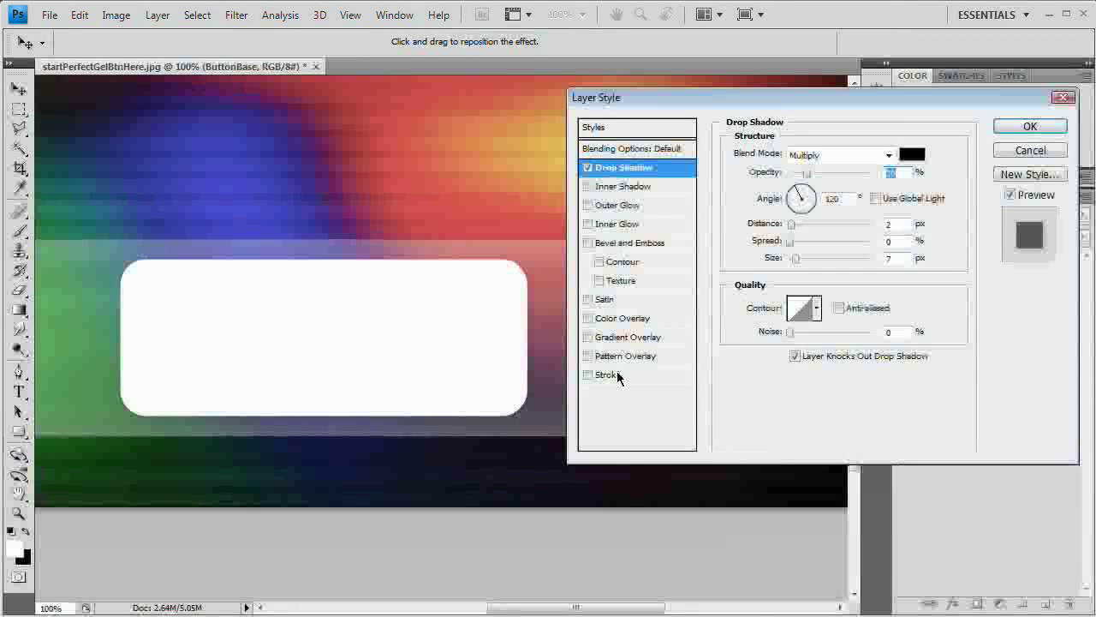
Turn on Gradient Overlay for the button and load the Black, White preset in the Gradient Editor
{"action": "left_click", "coordinate": [607, 339]}
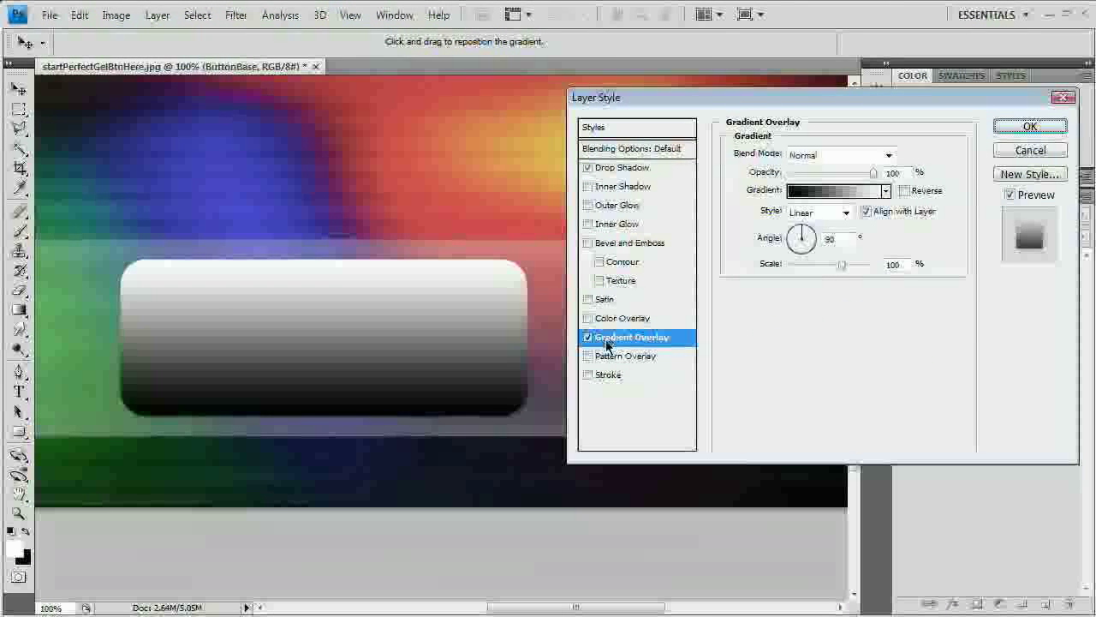
{"action": "left_click", "coordinate": [836, 195]}
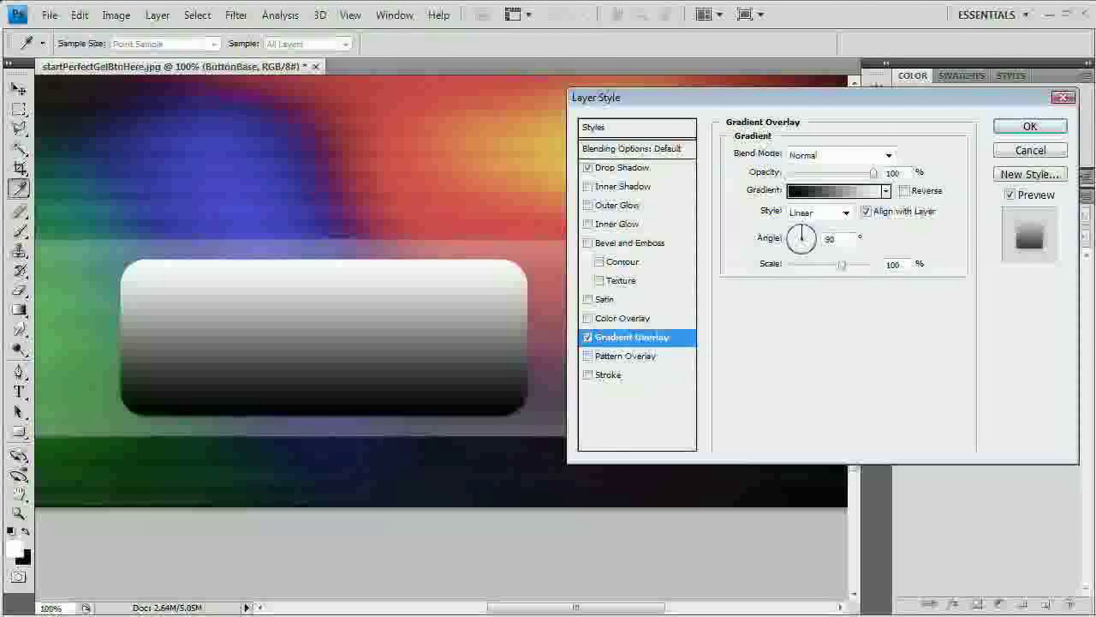
{"action": "left_click_drag", "start_coordinate": [850, 202], "coordinate": [749, 112]}
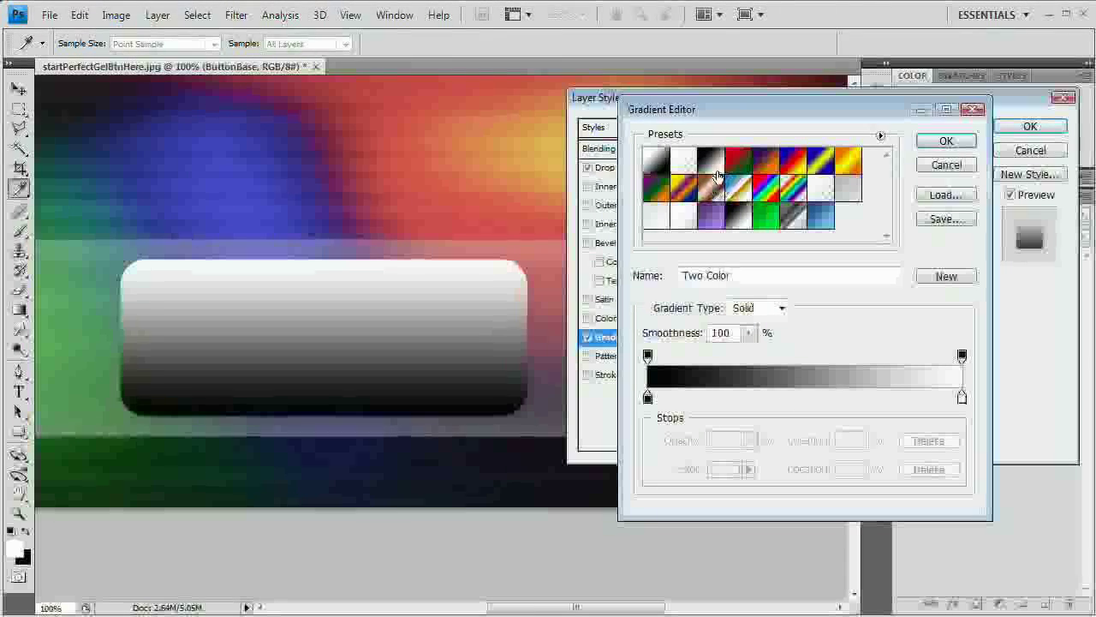
{"action": "left_click", "coordinate": [717, 171]}
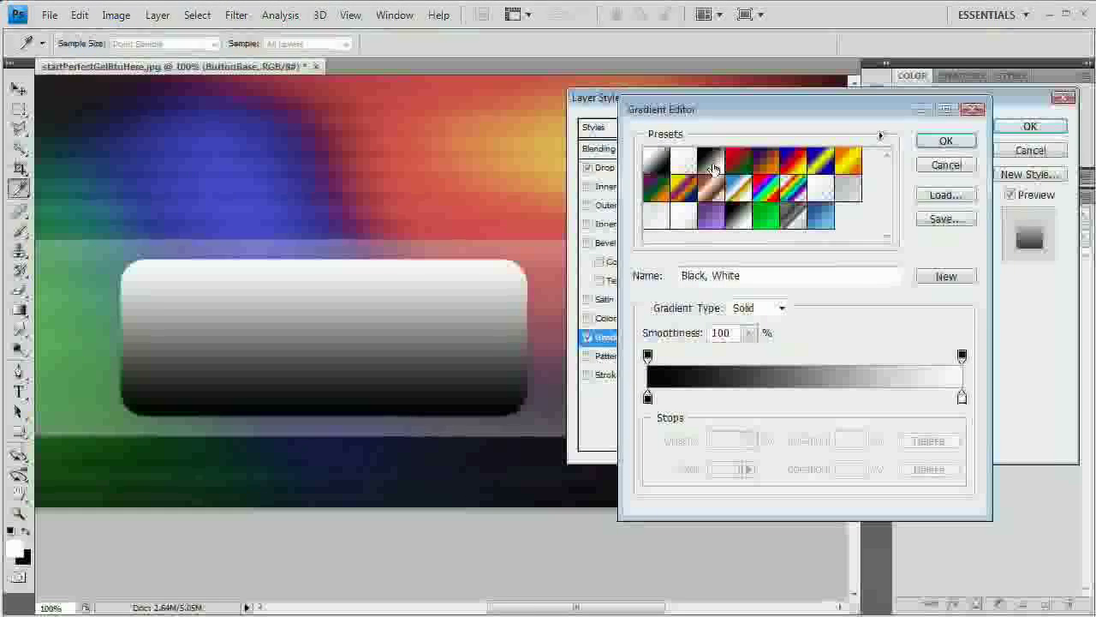
Add a colour stop at 32% and make the 66% stop dark blue
{"action": "left_click", "coordinate": [749, 399]}
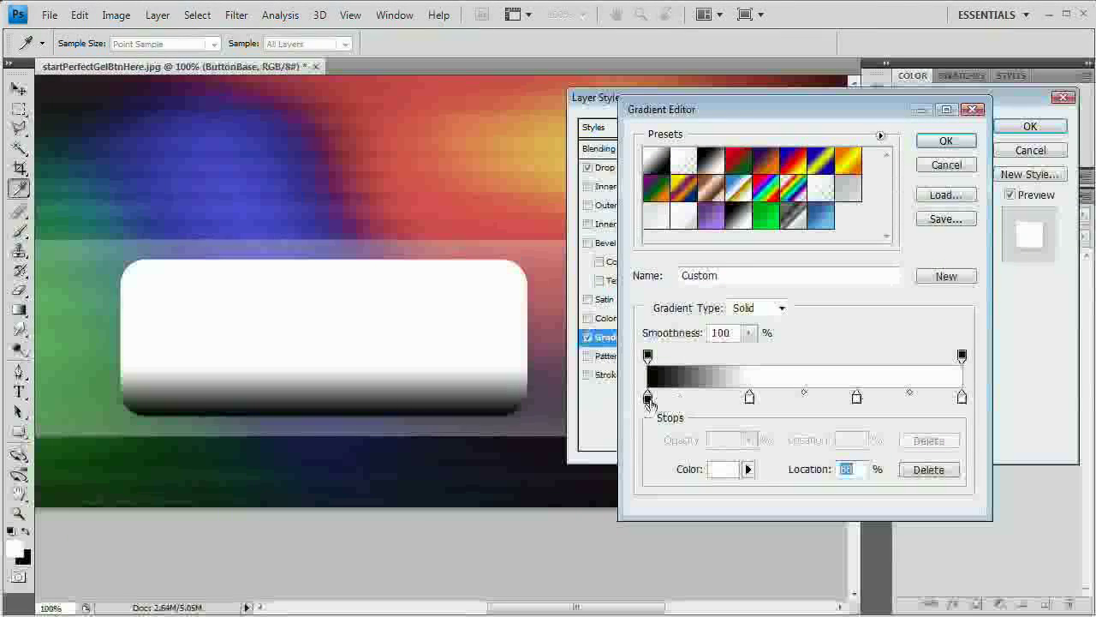
{"action": "double_click", "coordinate": [856, 397]}
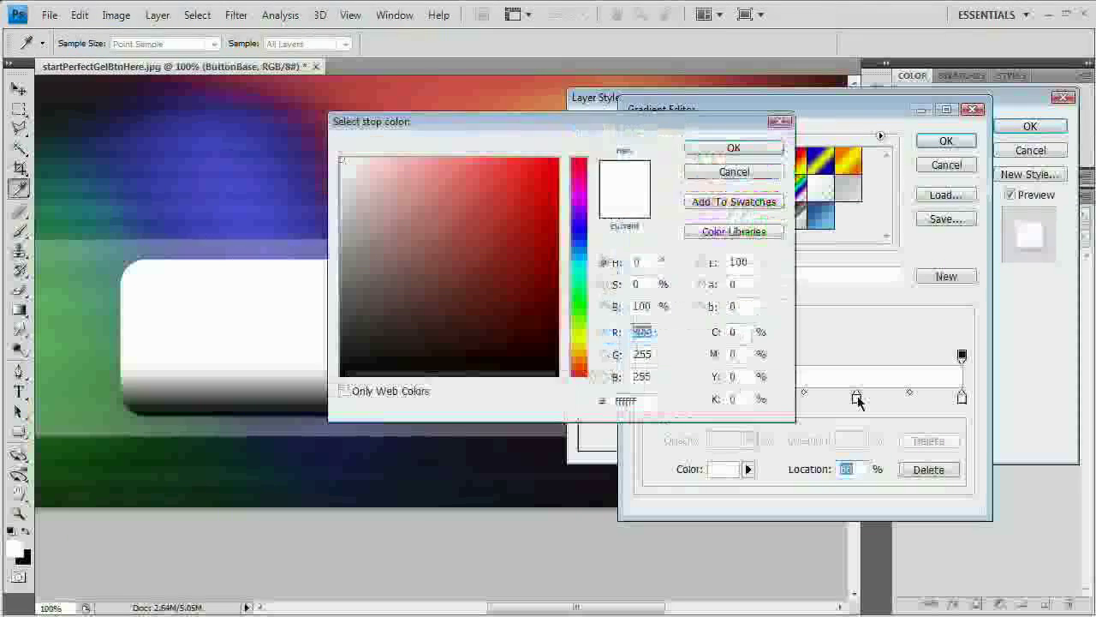
{"action": "left_click_drag", "start_coordinate": [577, 261], "coordinate": [584, 250]}
{"action": "left_click_drag", "start_coordinate": [462, 261], "coordinate": [472, 270]}
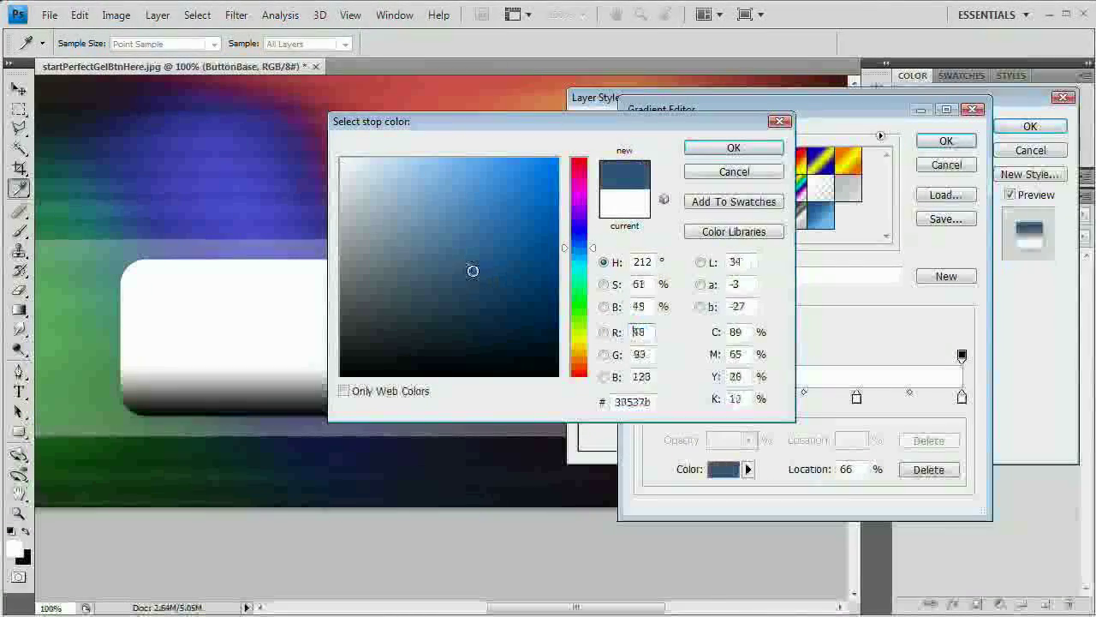
{"action": "left_click", "coordinate": [734, 149]}
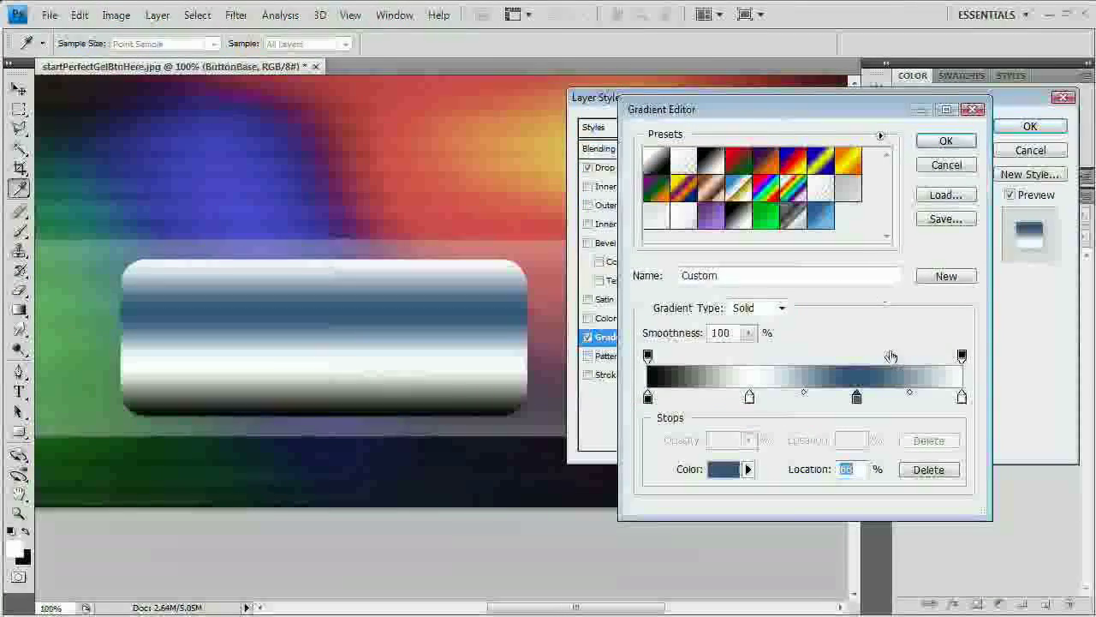
Colour the left end stop pale lavender blue and the right end stop light blue
{"action": "double_click", "coordinate": [648, 399]}
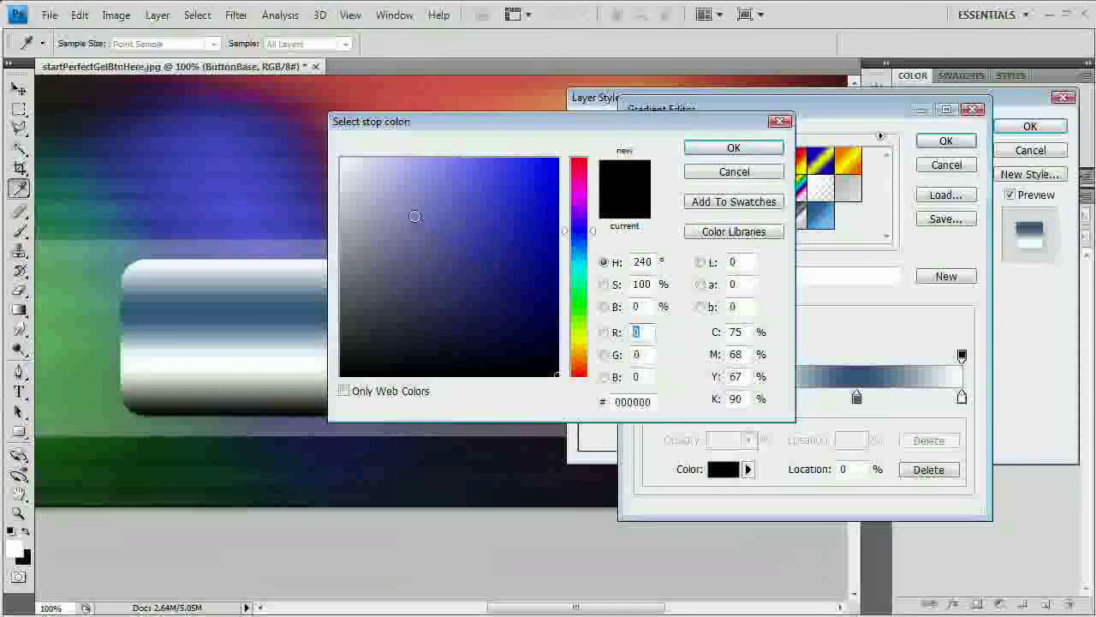
{"action": "mouse_move", "coordinate": [407, 199]}
{"action": "left_mouse_down"}
{"action": "mouse_move", "coordinate": [386, 169]}
{"action": "mouse_move", "coordinate": [396, 185]}
{"action": "left_mouse_up"}
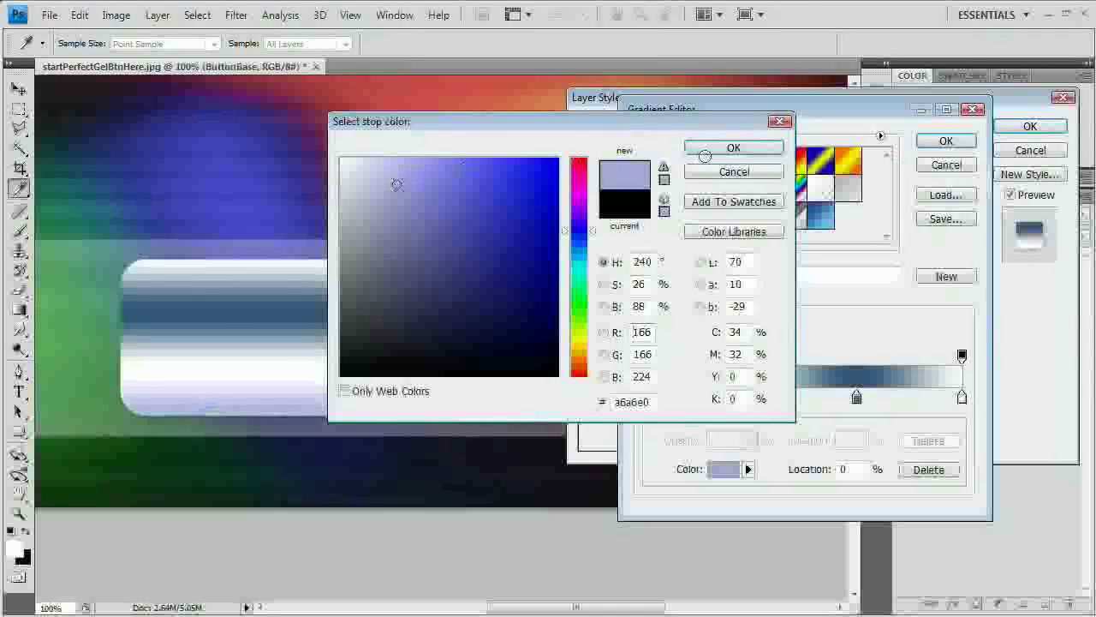
{"action": "left_click", "coordinate": [704, 155]}
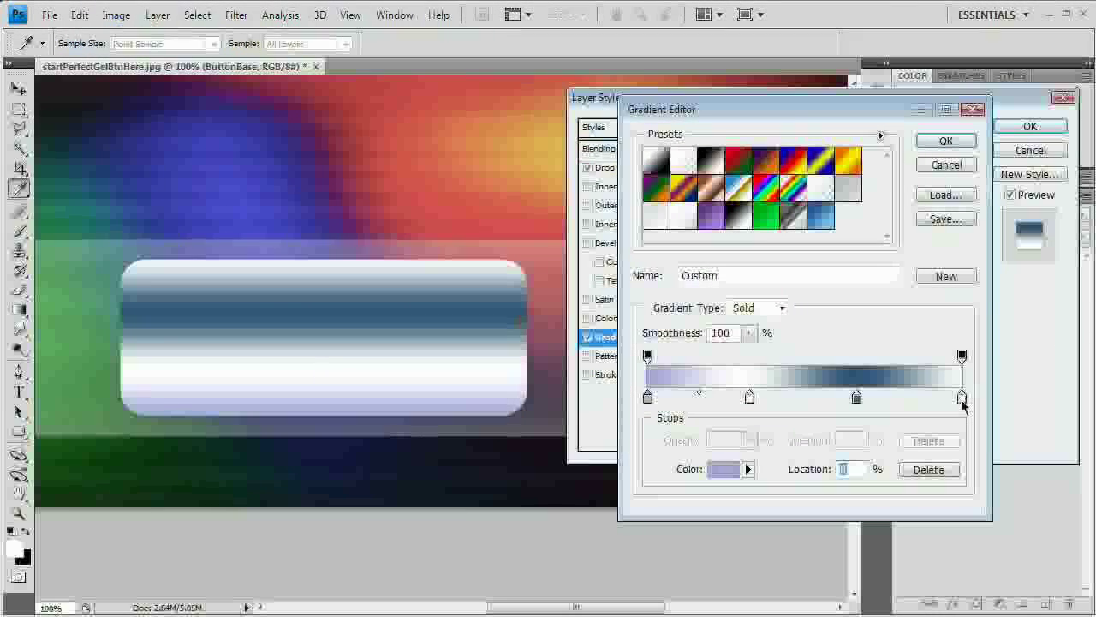
{"action": "double_click", "coordinate": [962, 399]}
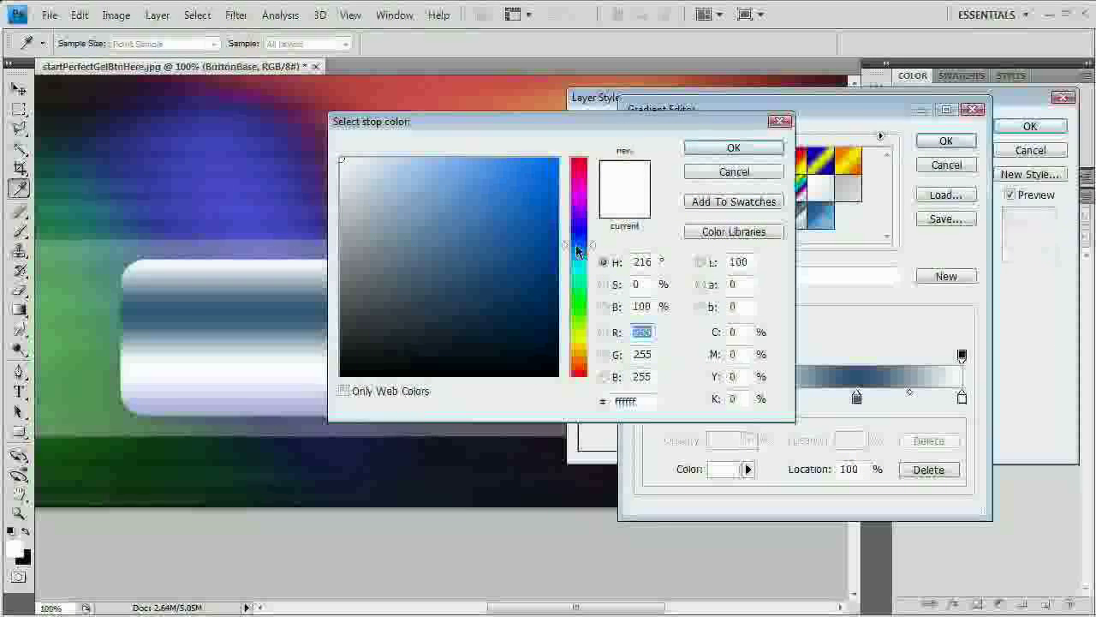
{"action": "left_click_drag", "start_coordinate": [385, 169], "coordinate": [404, 176]}
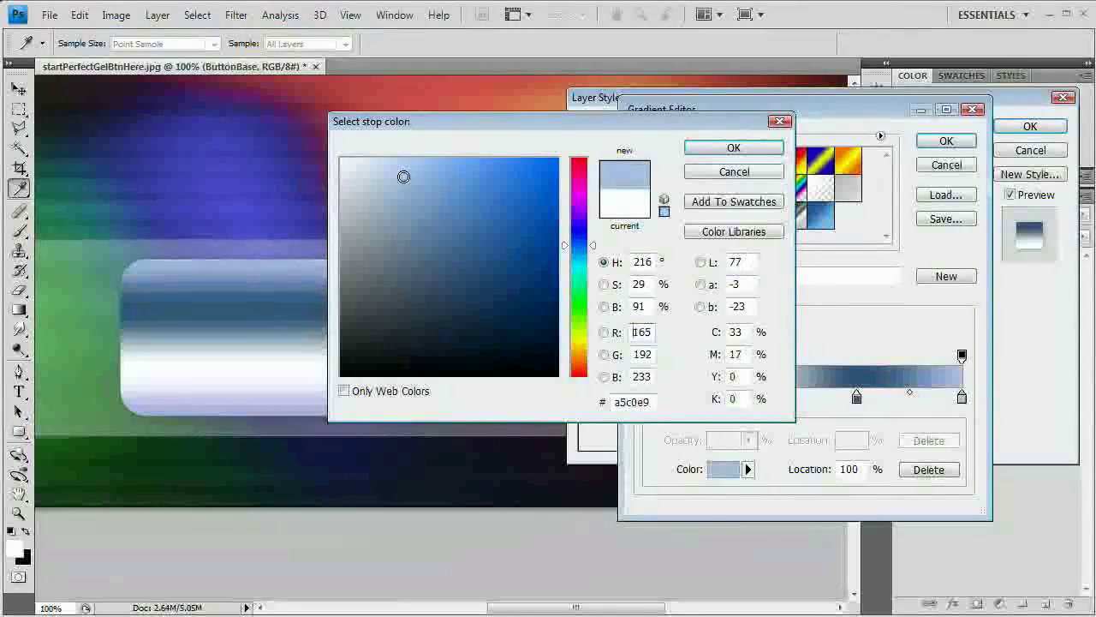
{"action": "left_click", "coordinate": [722, 147]}
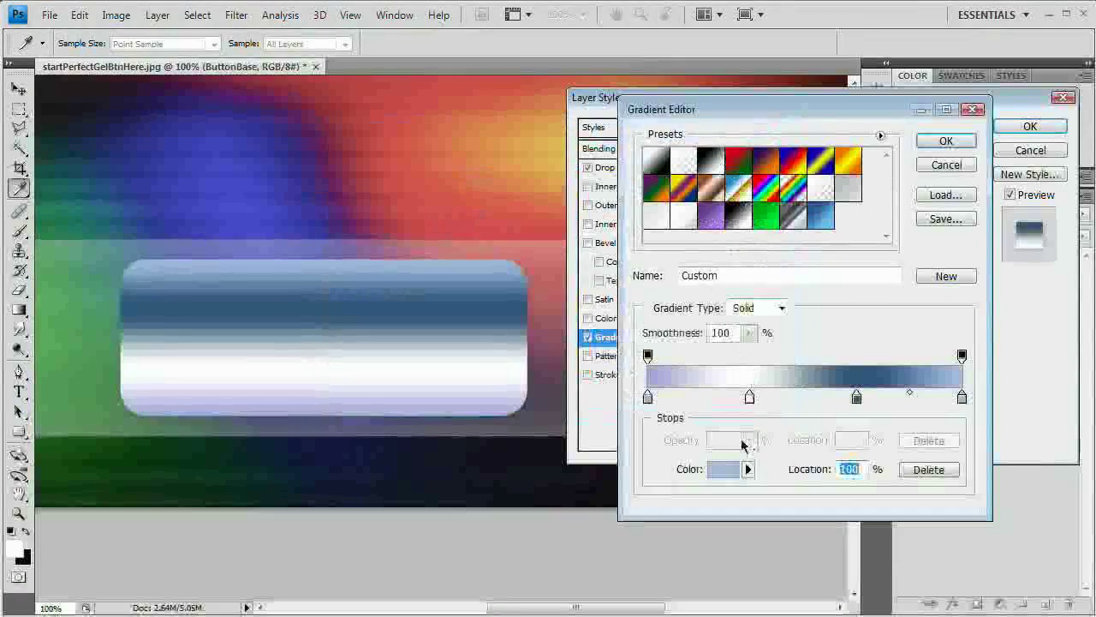
Make the 32% stop a medium blue
{"action": "double_click", "coordinate": [750, 397]}
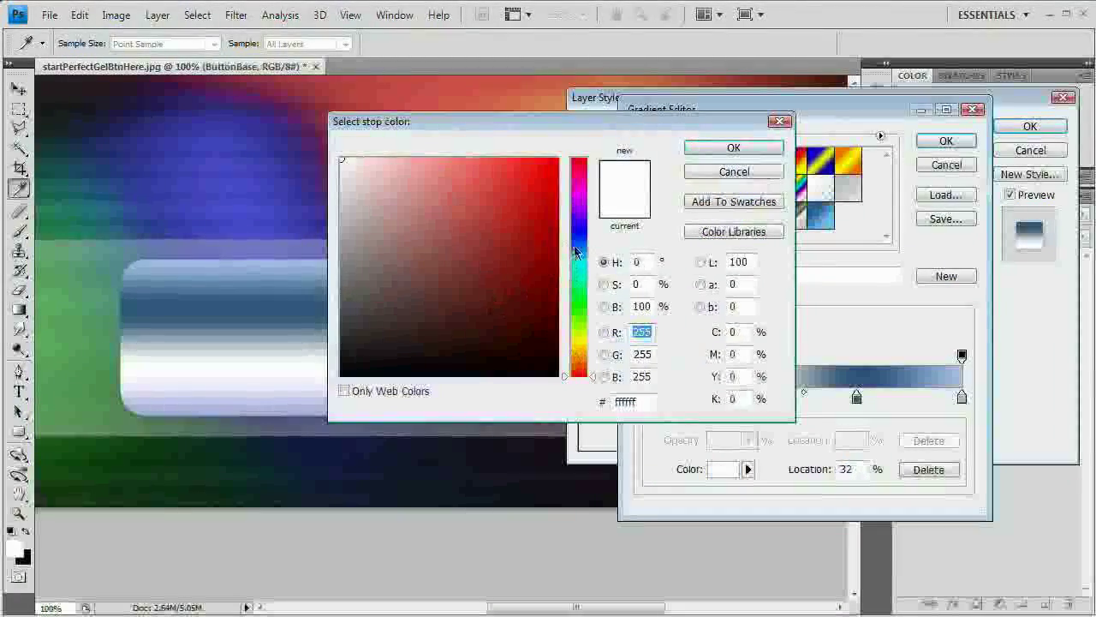
{"action": "left_click_drag", "start_coordinate": [576, 251], "coordinate": [576, 244]}
{"action": "mouse_move", "coordinate": [423, 245]}
{"action": "left_mouse_down"}
{"action": "mouse_move", "coordinate": [435, 238]}
{"action": "mouse_move", "coordinate": [420, 223]}
{"action": "mouse_move", "coordinate": [440, 232]}
{"action": "mouse_move", "coordinate": [425, 228]}
{"action": "mouse_move", "coordinate": [413, 188]}
{"action": "mouse_move", "coordinate": [423, 196]}
{"action": "left_mouse_up"}
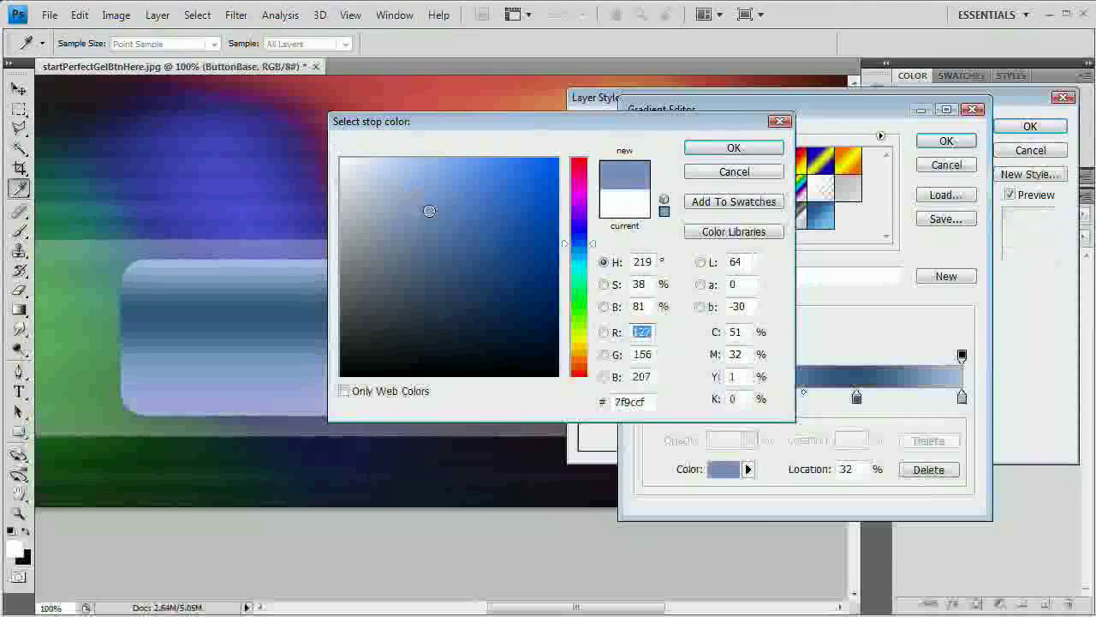
{"action": "left_click", "coordinate": [743, 150]}
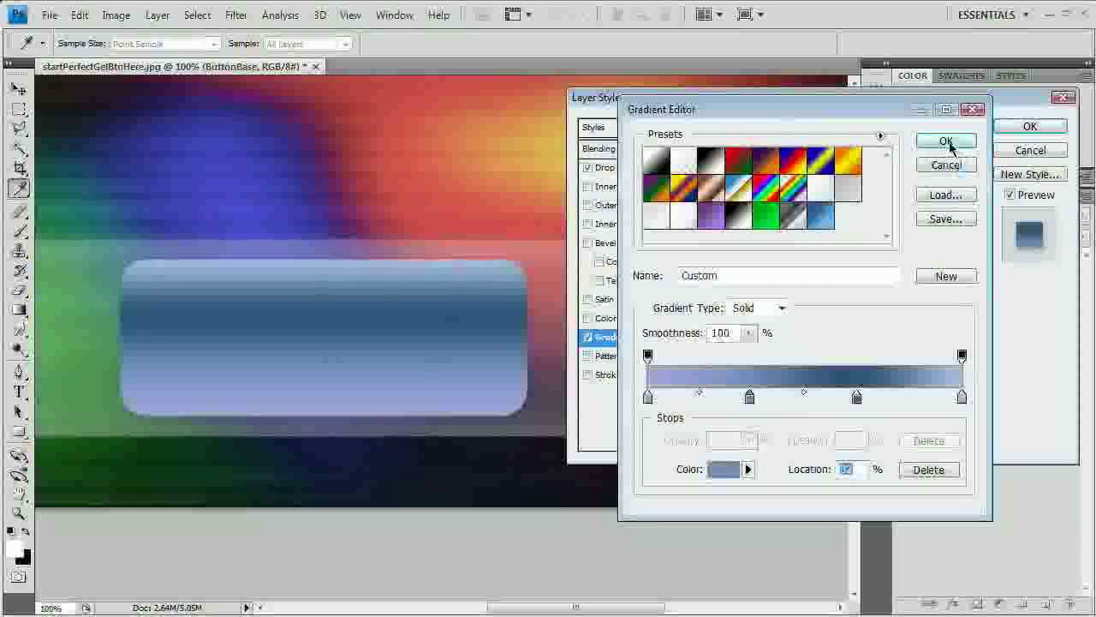
Apply the custom blue gradient, then add a Color Overlay blended in Color mode
{"action": "left_click", "coordinate": [948, 144]}
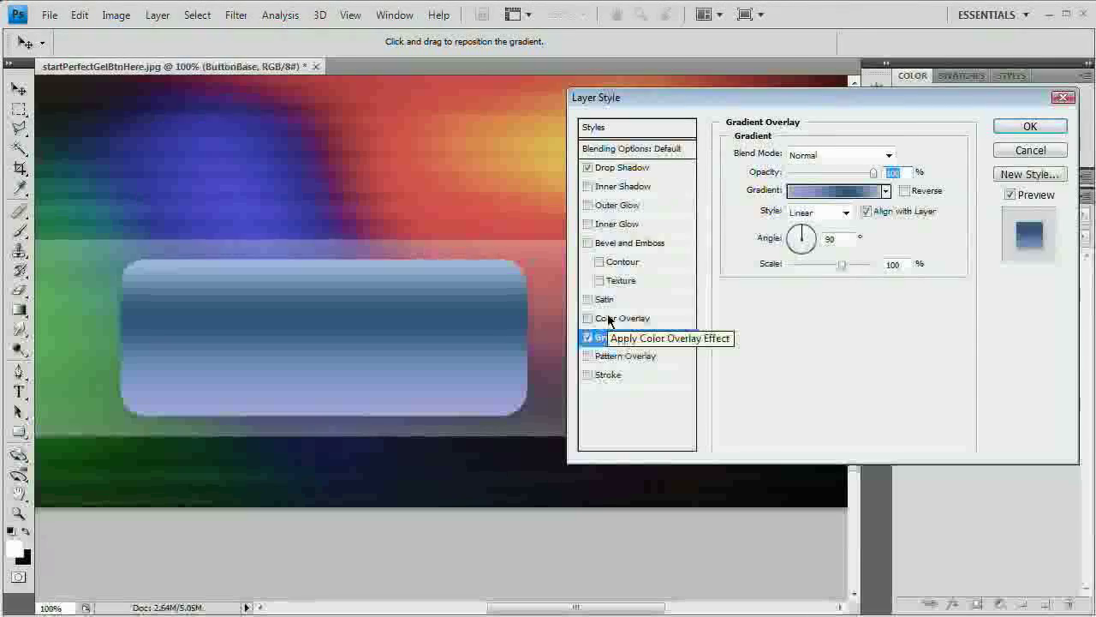
{"action": "left_click", "coordinate": [609, 320]}
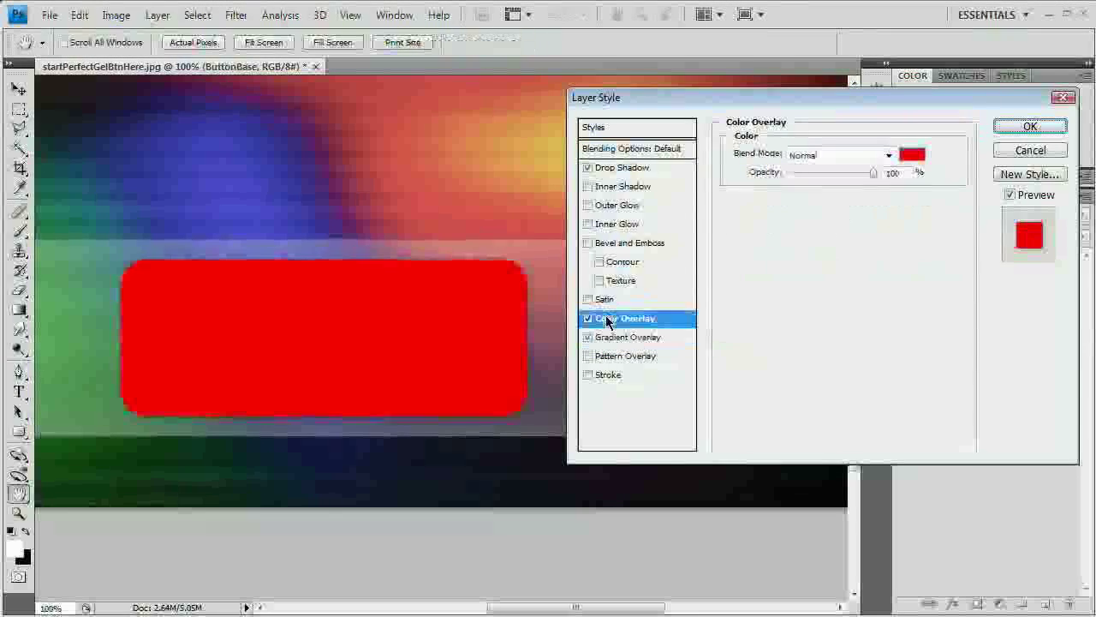
{"action": "left_click", "coordinate": [848, 158]}
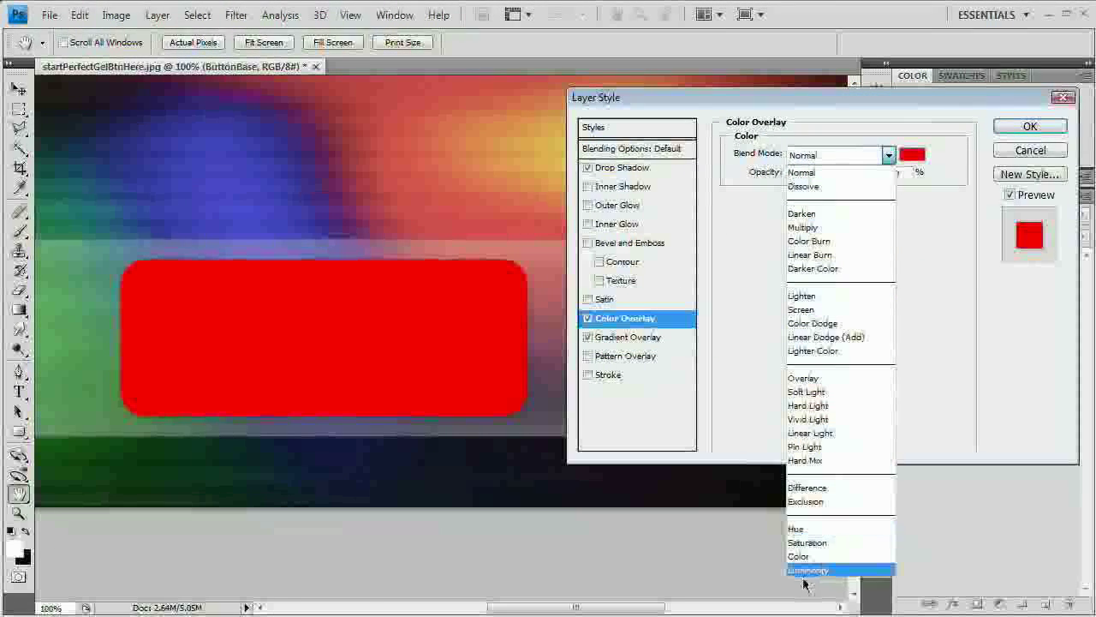
{"action": "left_click", "coordinate": [802, 530]}
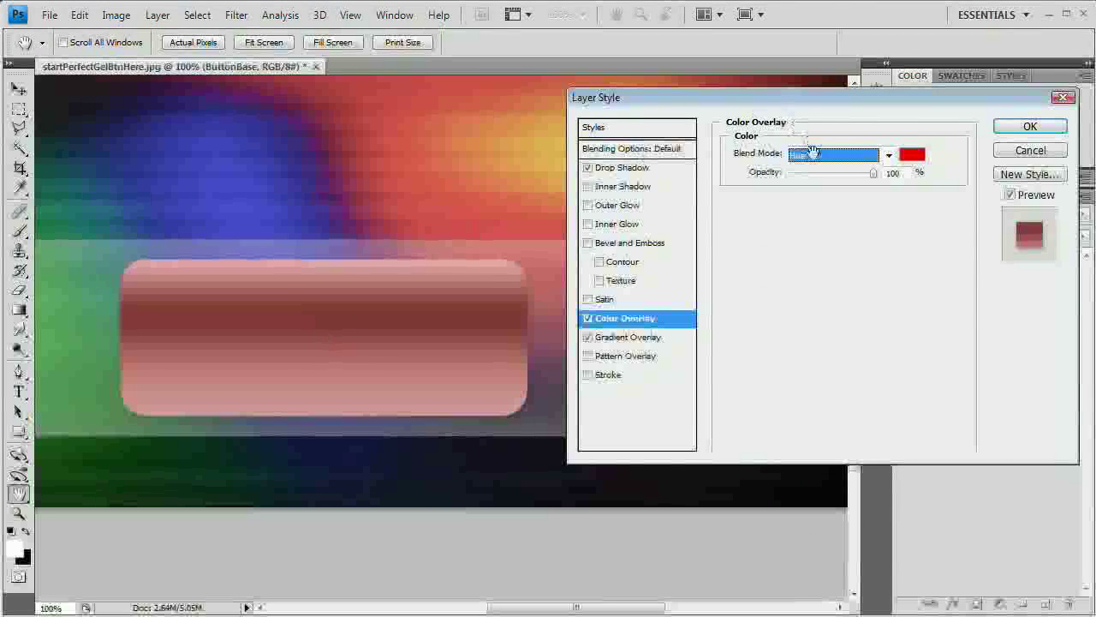
{"action": "left_click", "coordinate": [813, 153]}
{"action": "left_click", "coordinate": [809, 556]}
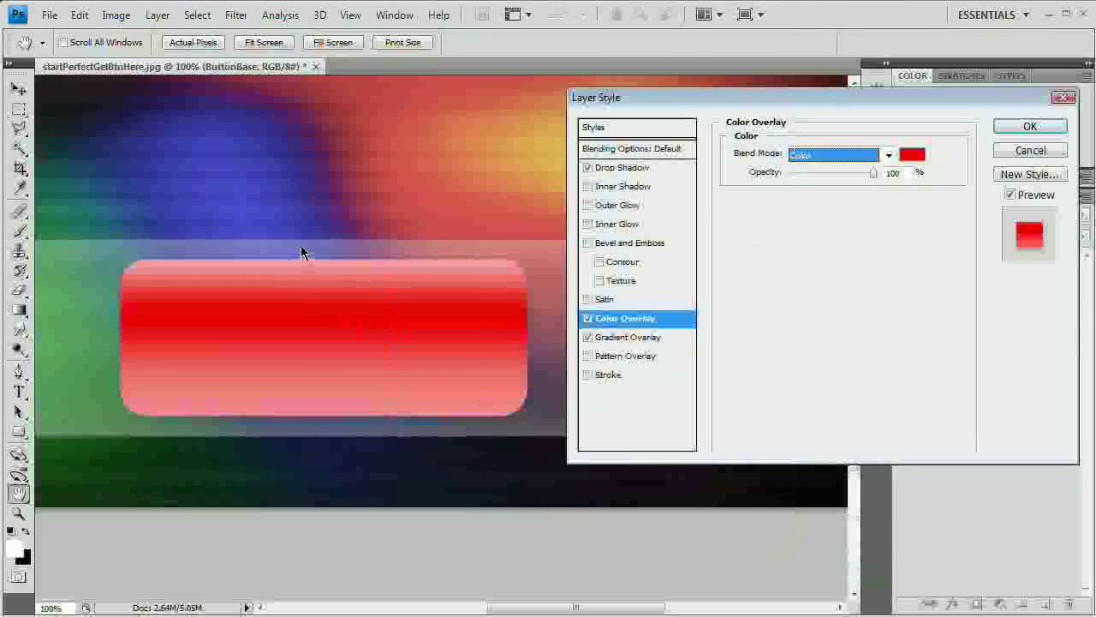
Try a magenta overlay colour, discard it, and switch the Color Overlay off
{"action": "left_click", "coordinate": [913, 156]}
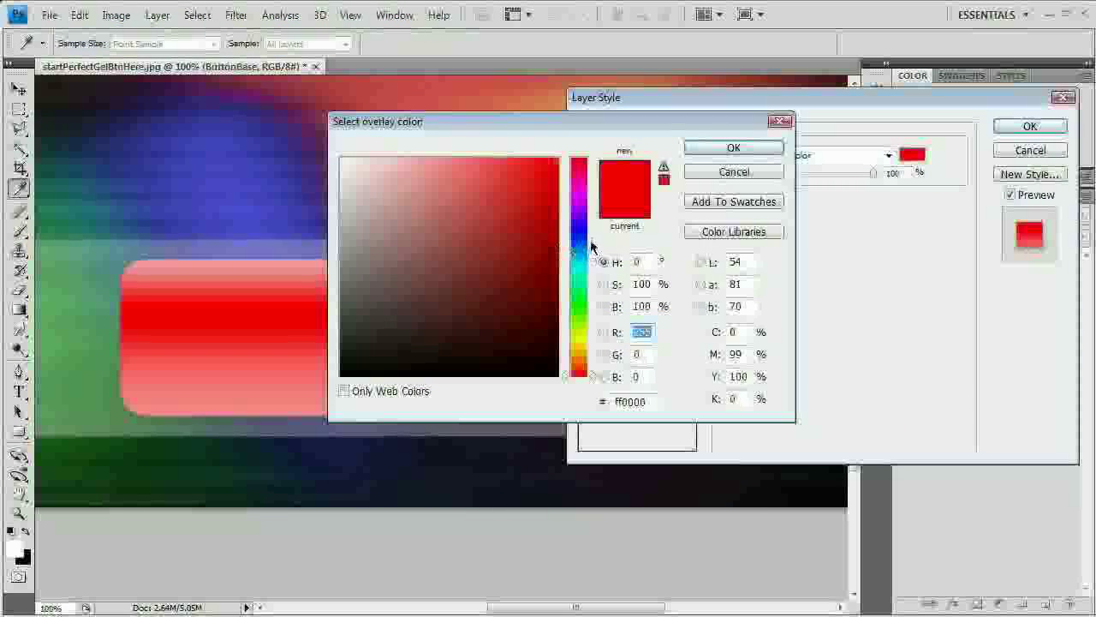
{"action": "left_click_drag", "start_coordinate": [590, 246], "coordinate": [589, 190]}
{"action": "left_click_drag", "start_coordinate": [514, 199], "coordinate": [494, 213]}
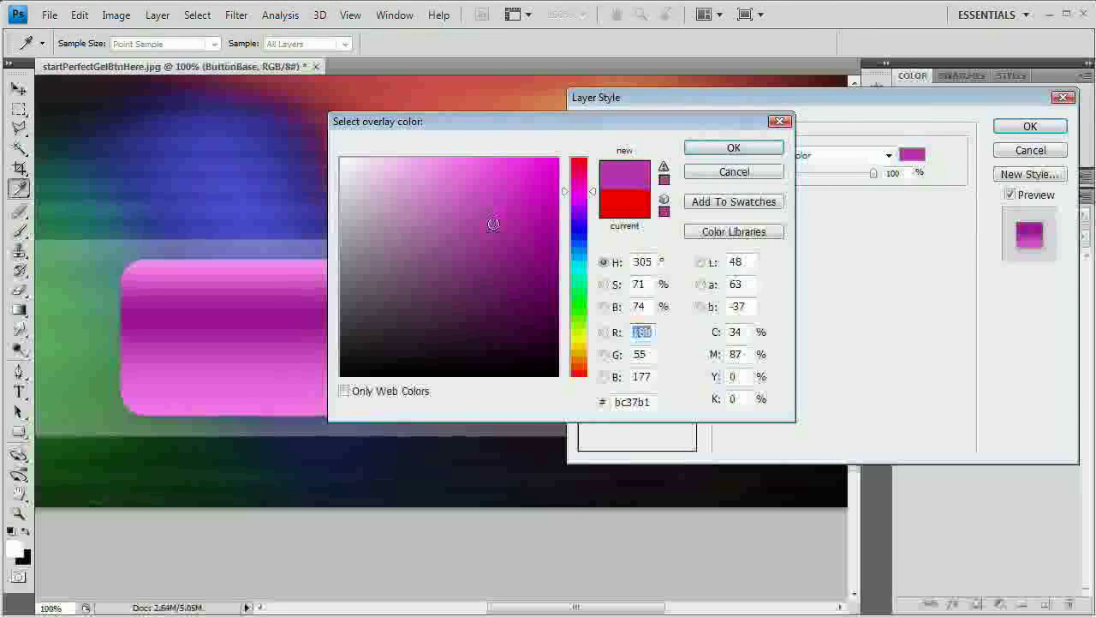
{"action": "left_click", "coordinate": [494, 229]}
{"action": "left_click", "coordinate": [734, 173]}
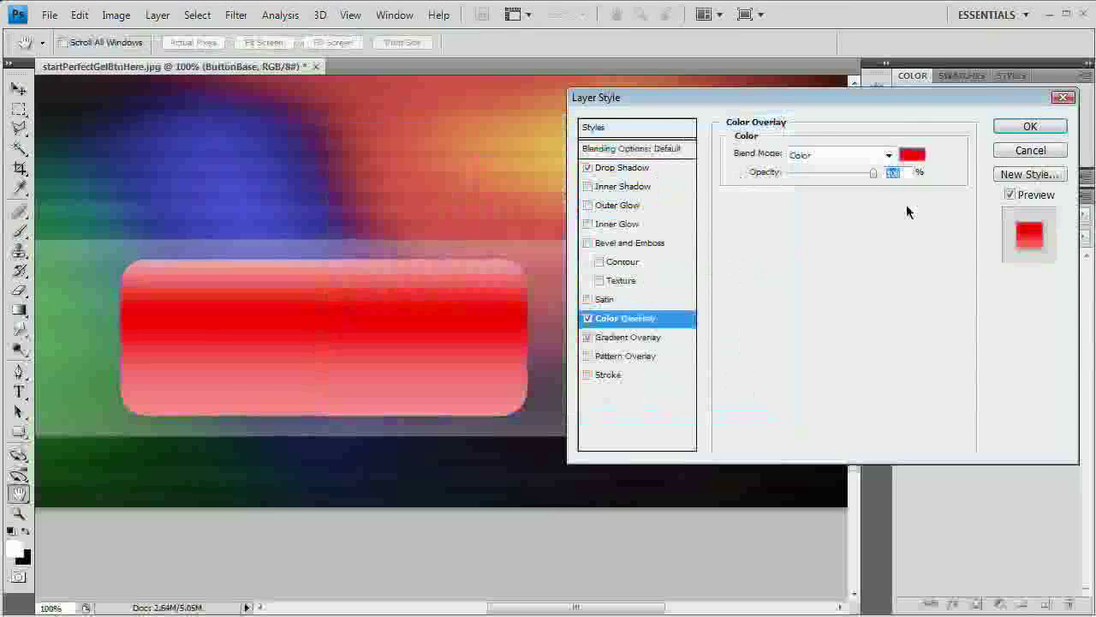
{"action": "left_click", "coordinate": [587, 318]}
{"action": "left_click", "coordinate": [646, 337]}
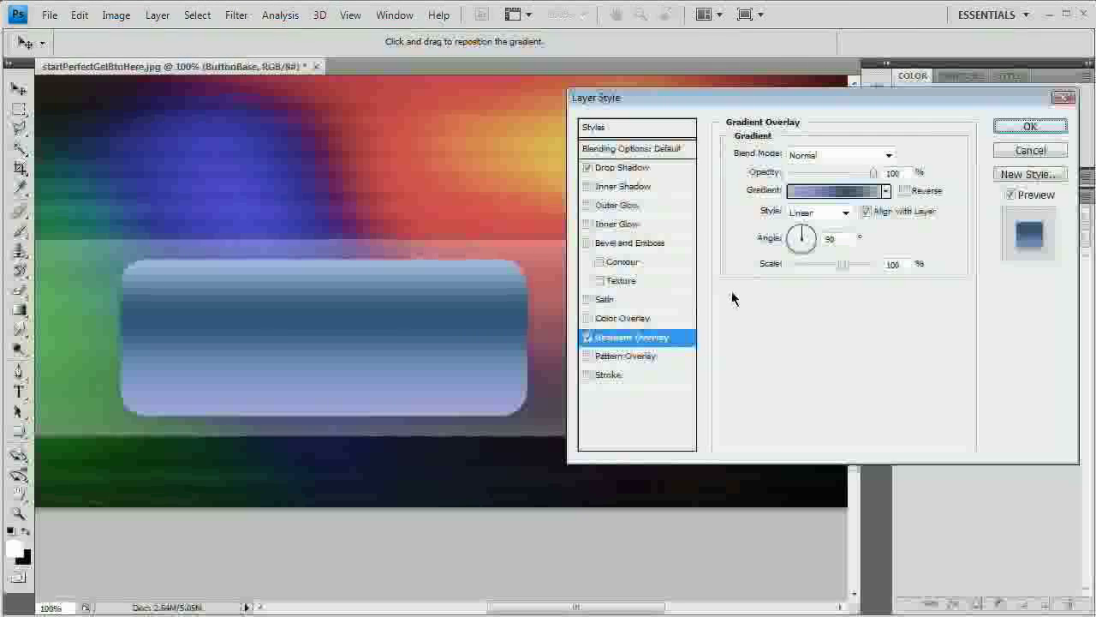
Enable Inner Glow on the button with a pure white glow colour
{"action": "left_click", "coordinate": [619, 223]}
{"action": "left_click", "coordinate": [768, 212]}
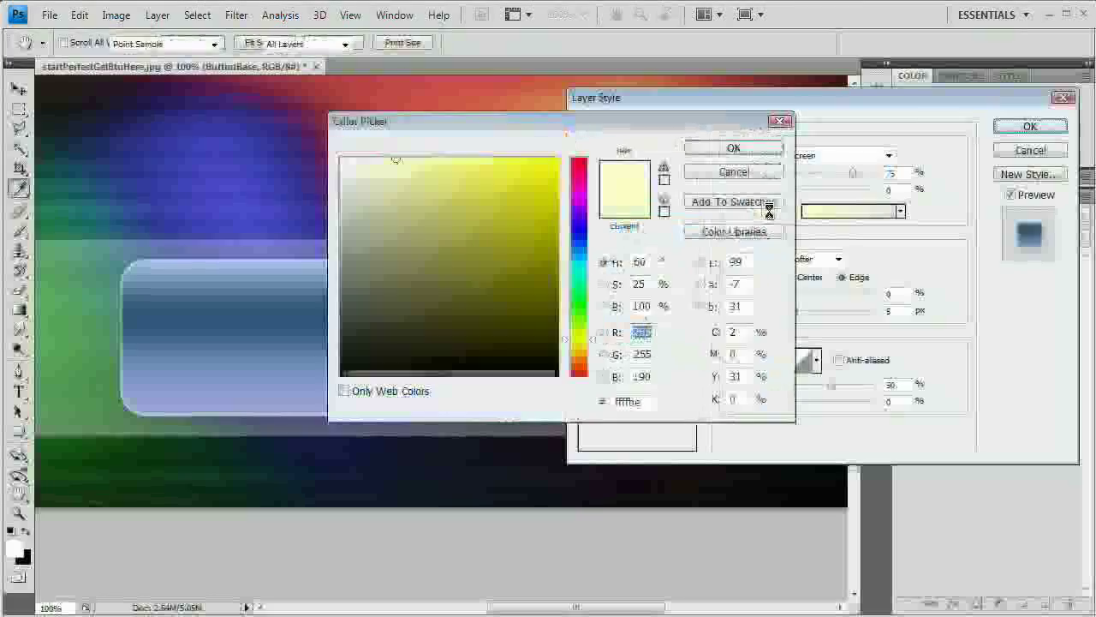
{"action": "left_click_drag", "start_coordinate": [347, 225], "coordinate": [294, 122]}
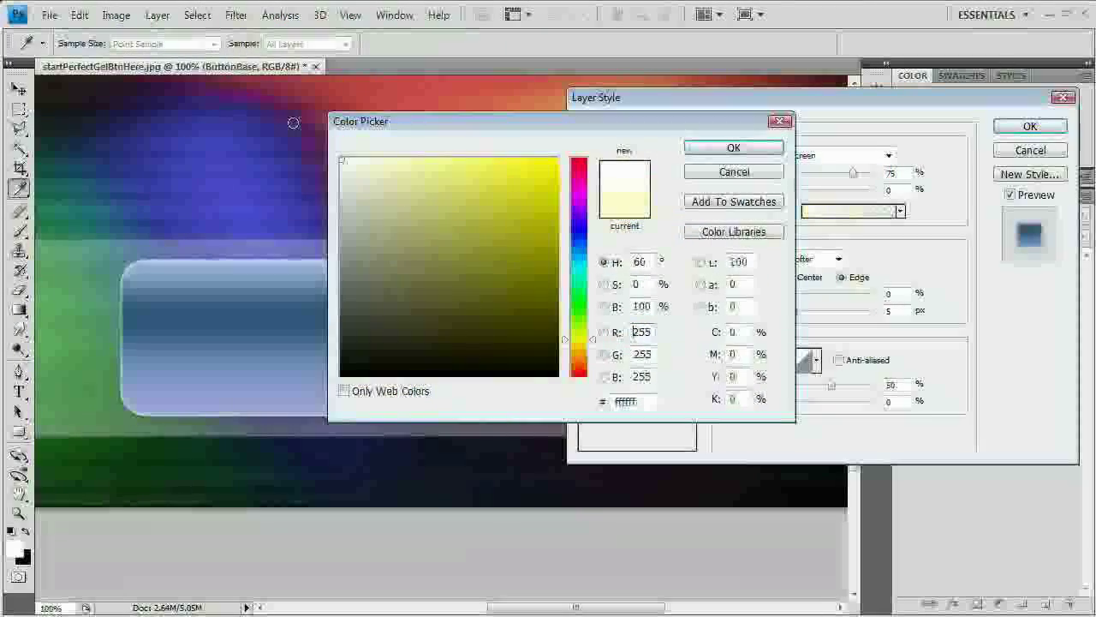
{"action": "left_click", "coordinate": [726, 150]}
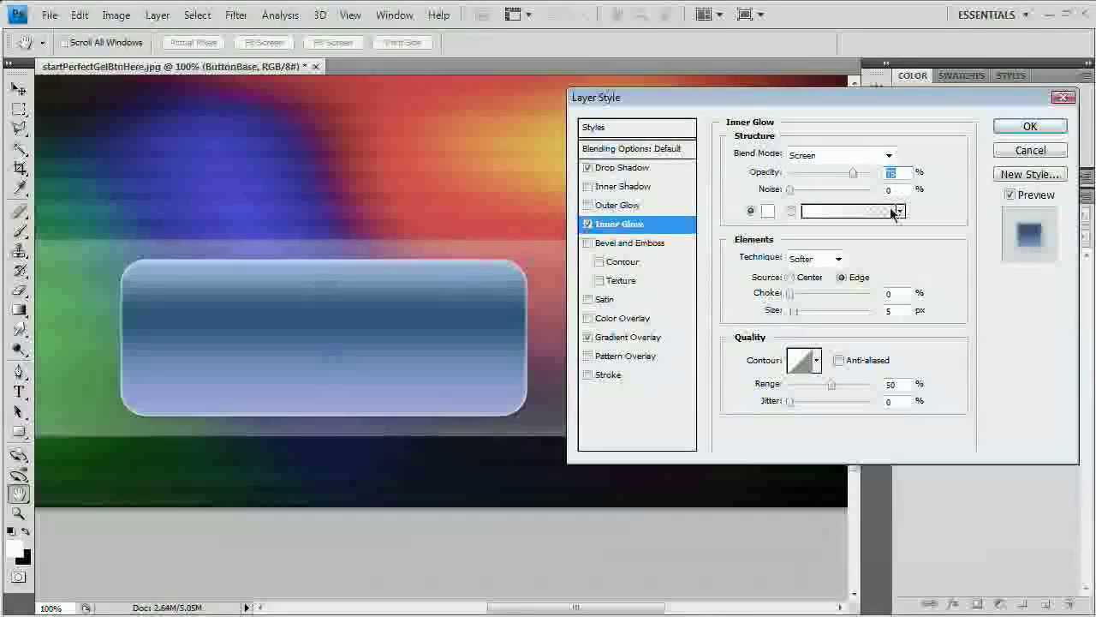
Set the inner glow to 35 px size, about 65% opacity, and Overlay blend mode
{"action": "double_click", "coordinate": [893, 311]}
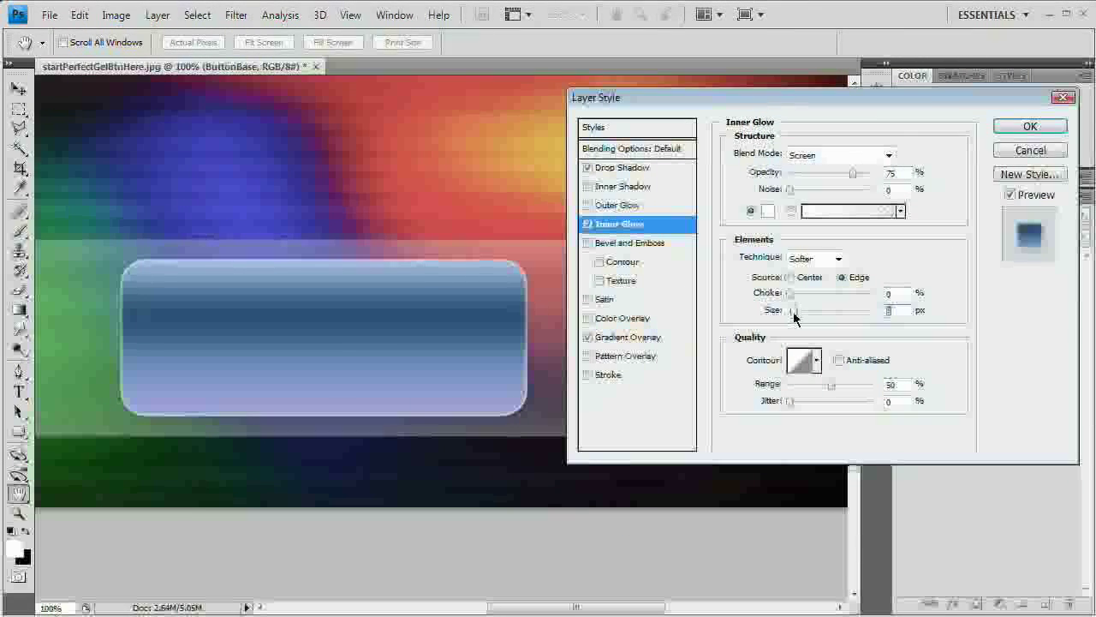
{"action": "left_click_drag", "start_coordinate": [794, 317], "coordinate": [806, 317]}
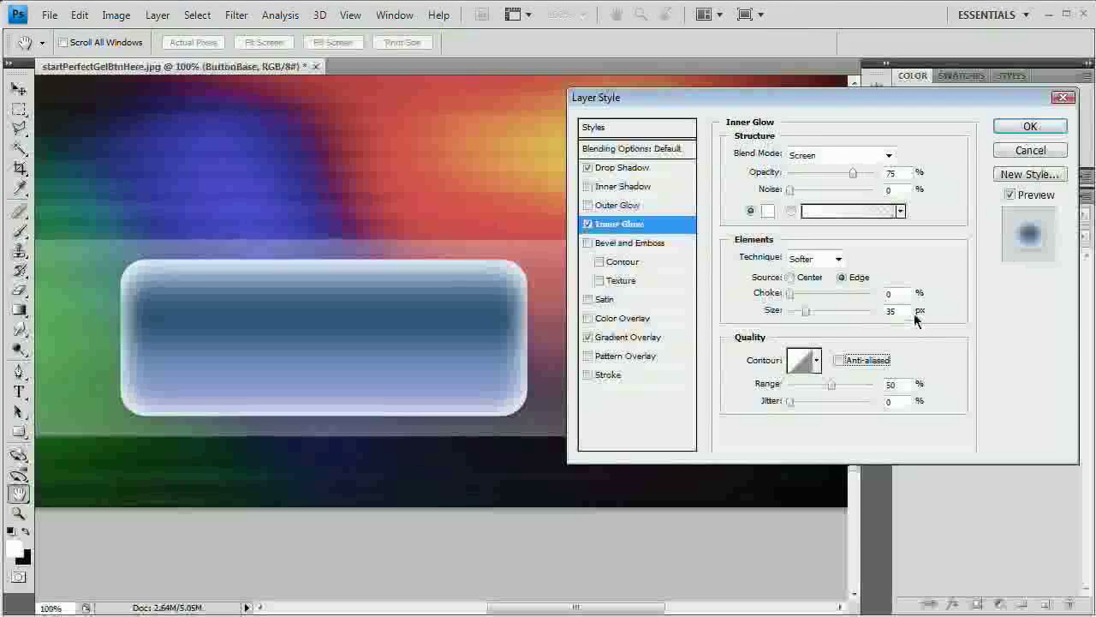
{"action": "type", "text": "40"}
{"action": "key", "text": "Tab"}
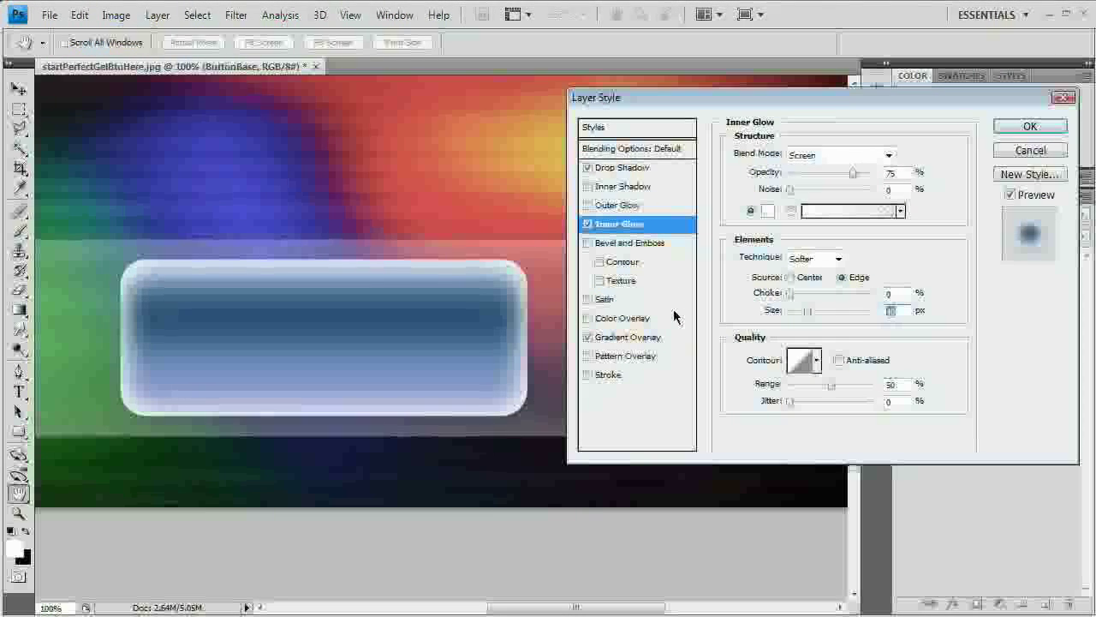
{"action": "left_click_drag", "start_coordinate": [808, 312], "coordinate": [806, 312]}
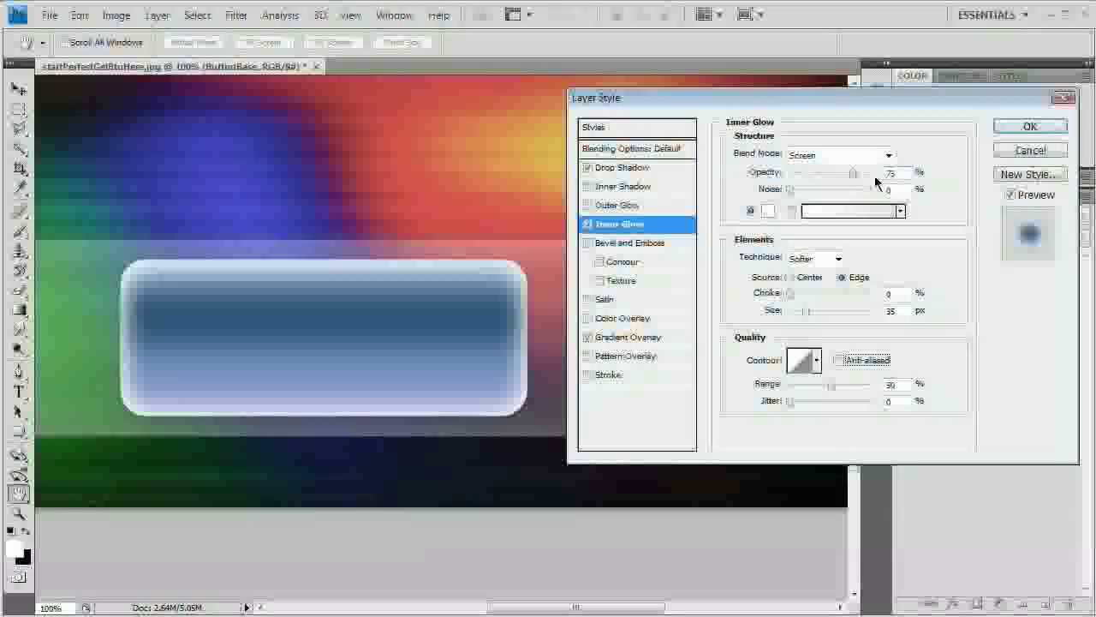
{"action": "left_click_drag", "start_coordinate": [858, 173], "coordinate": [845, 177]}
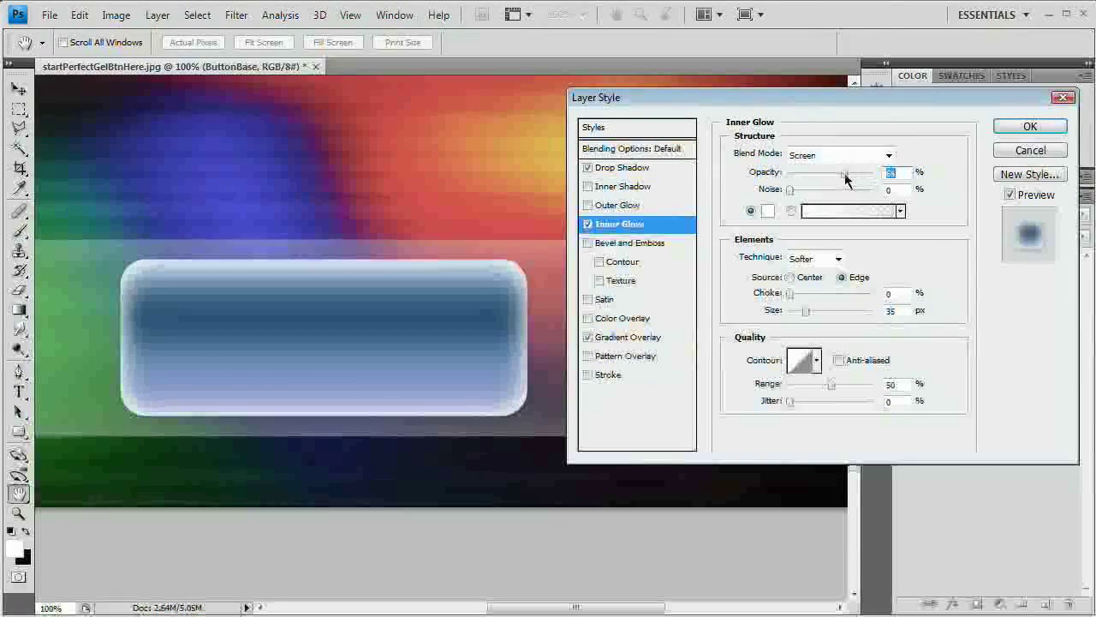
{"action": "left_click", "coordinate": [866, 156]}
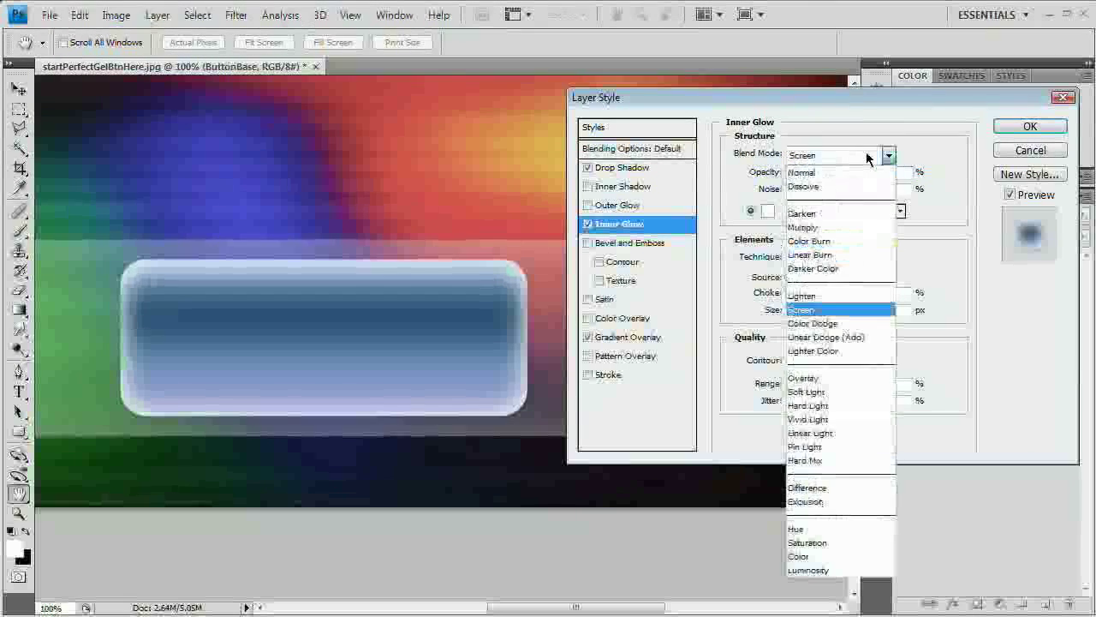
{"action": "left_click", "coordinate": [818, 379]}
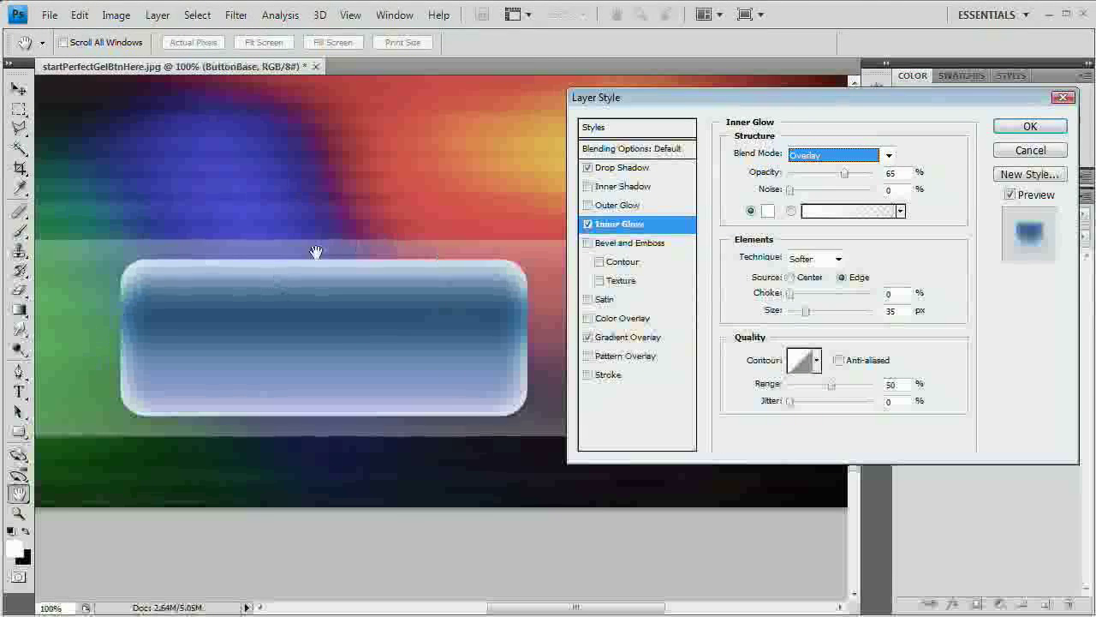
{"action": "left_click", "coordinate": [634, 337]}
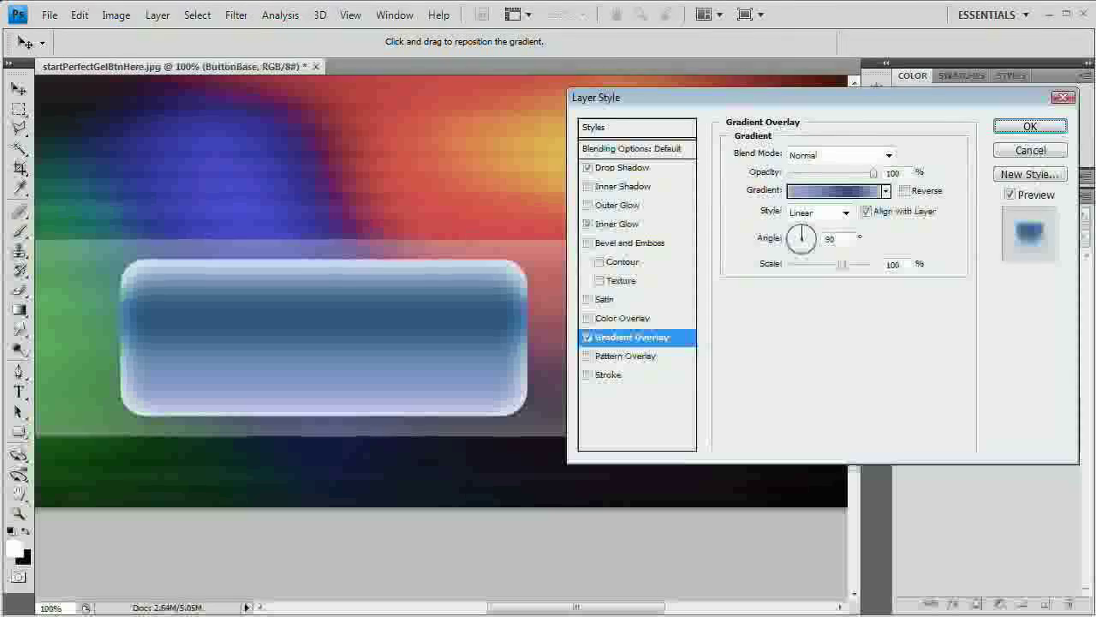
Keep the 66% stop deep blue 215e85 and recolour the right-end stop a softer light blue
{"action": "left_click", "coordinate": [848, 190]}
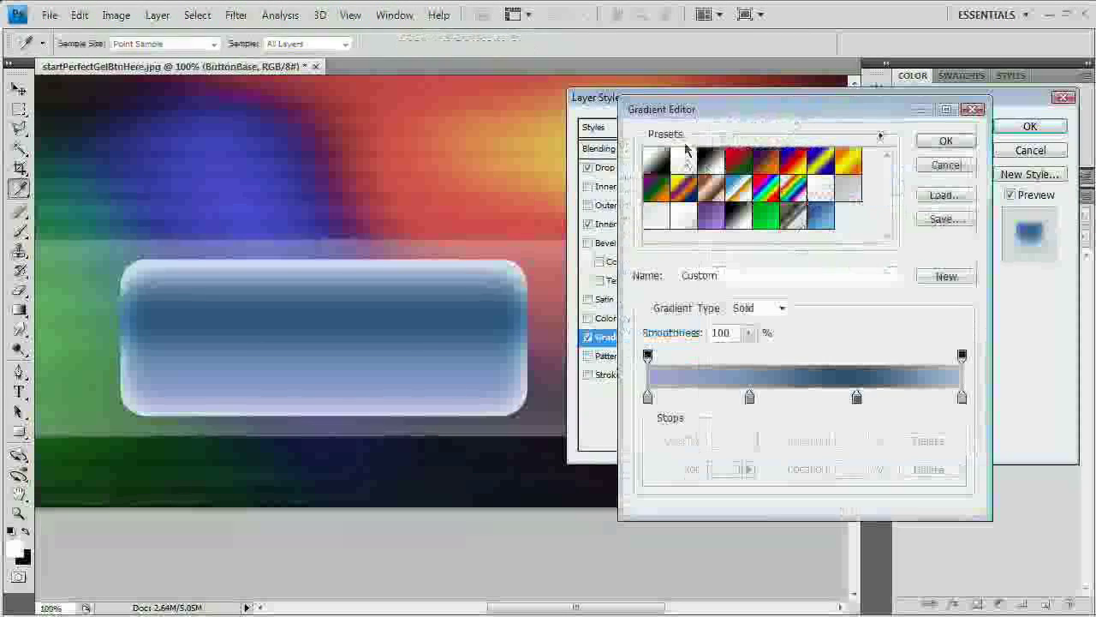
{"action": "left_click_drag", "start_coordinate": [758, 113], "coordinate": [724, 107]}
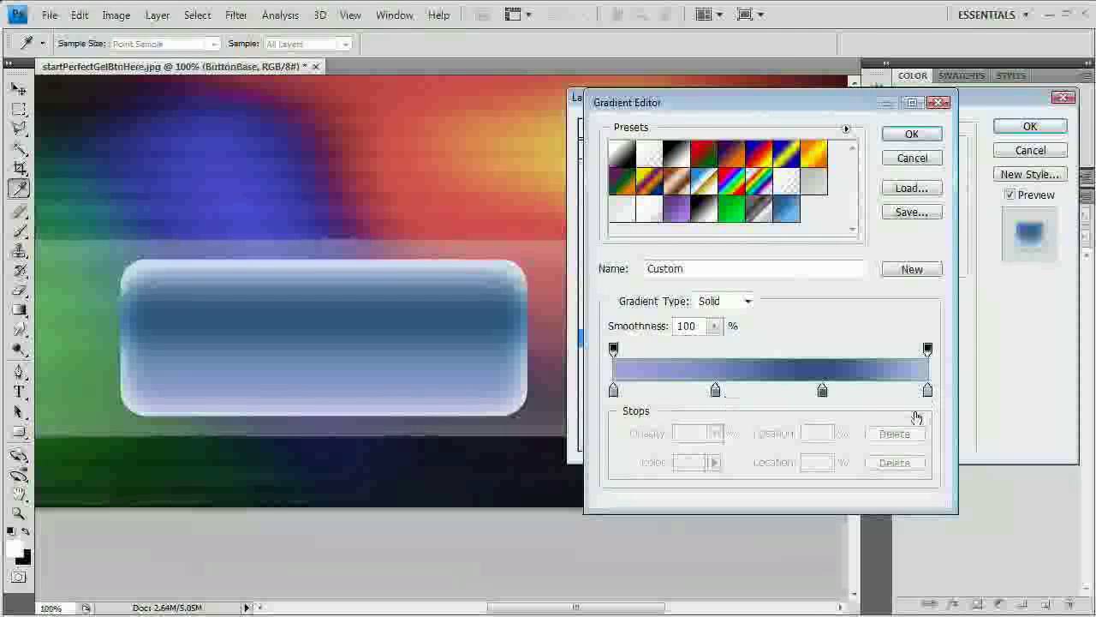
{"action": "double_click", "coordinate": [821, 391]}
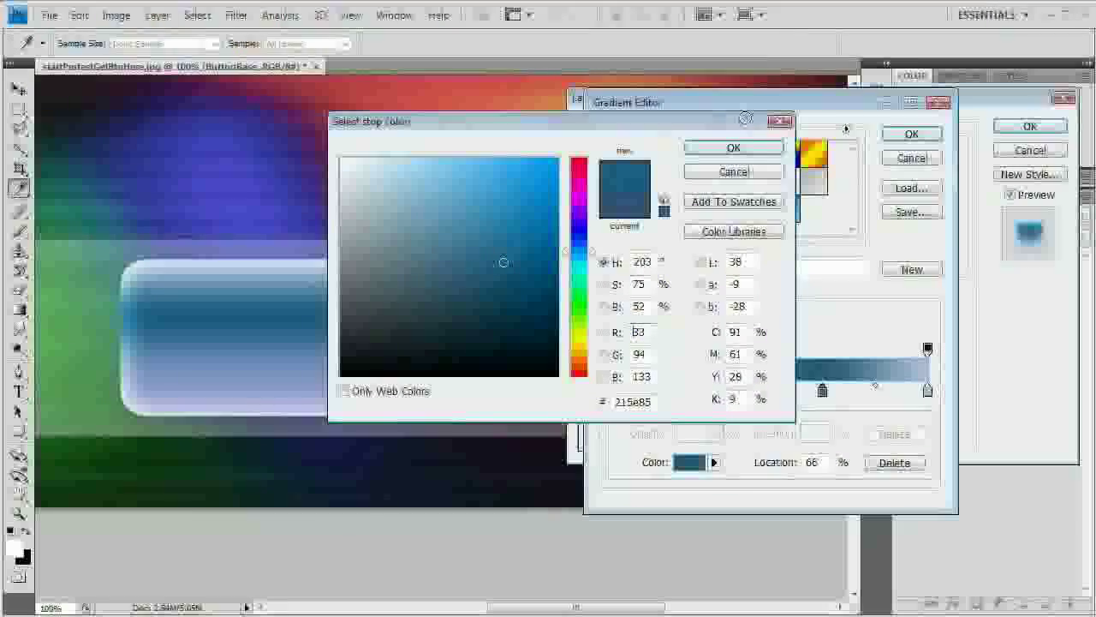
{"action": "left_click", "coordinate": [734, 147]}
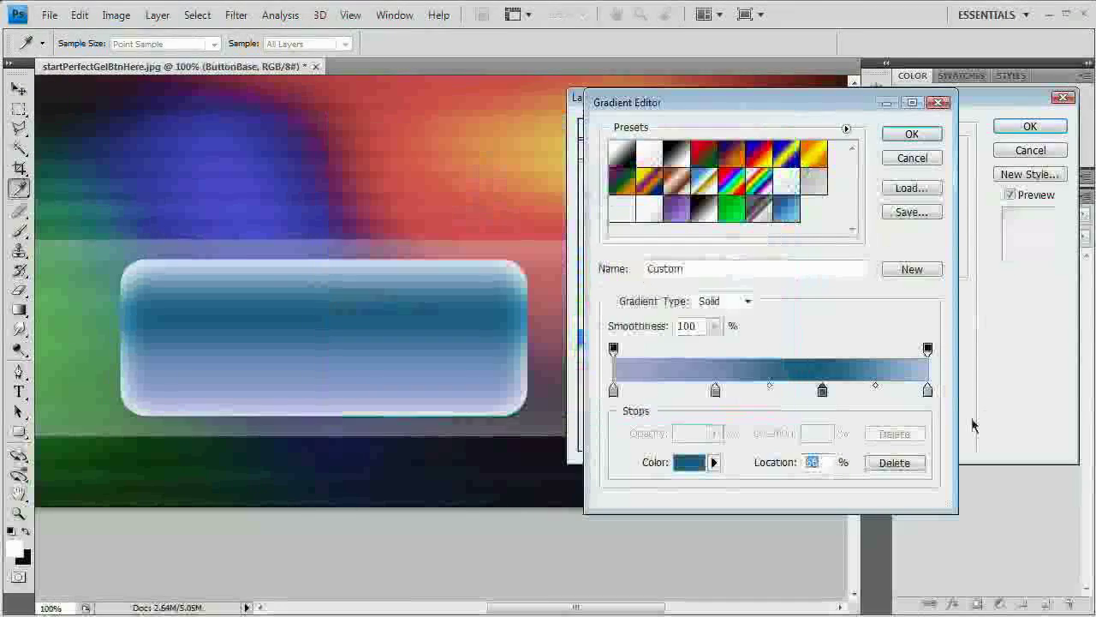
{"action": "double_click", "coordinate": [928, 390]}
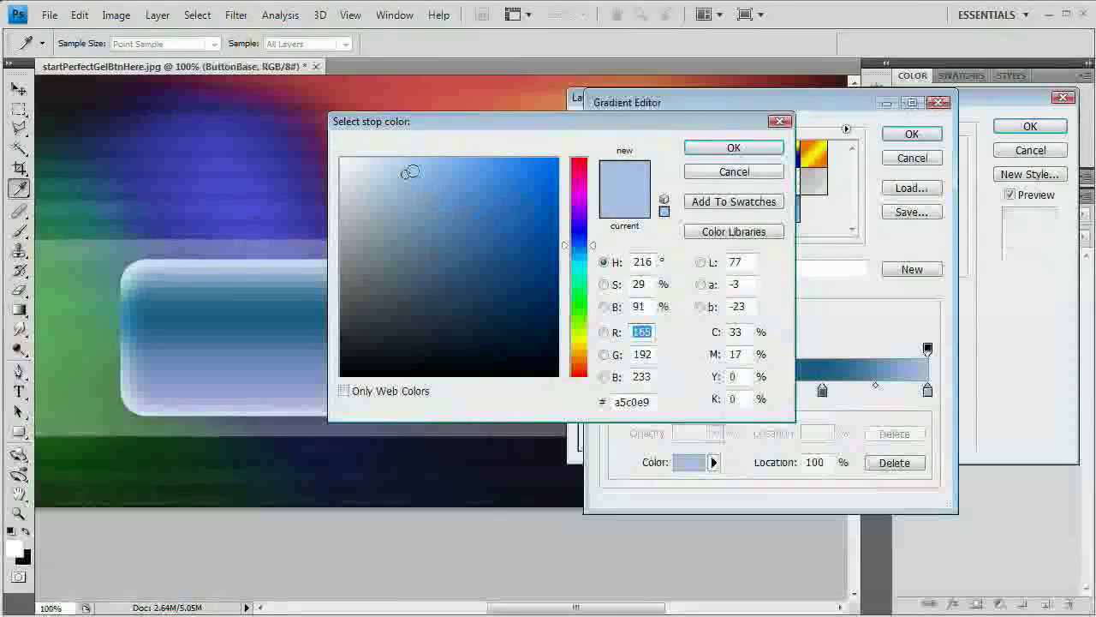
{"action": "left_click_drag", "start_coordinate": [410, 171], "coordinate": [436, 162]}
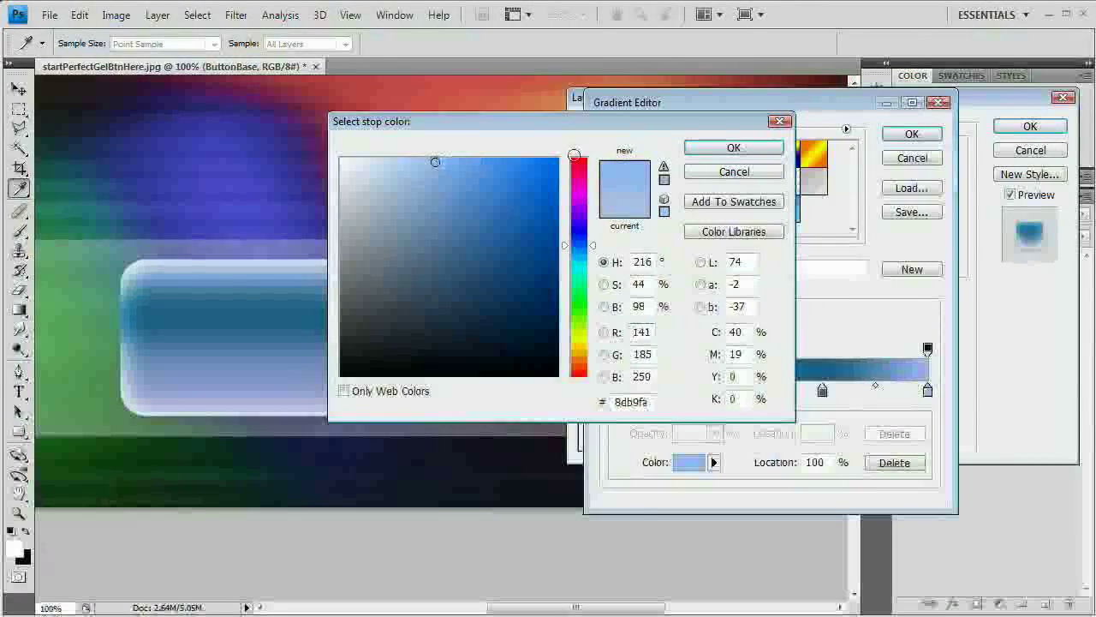
{"action": "left_click", "coordinate": [416, 172]}
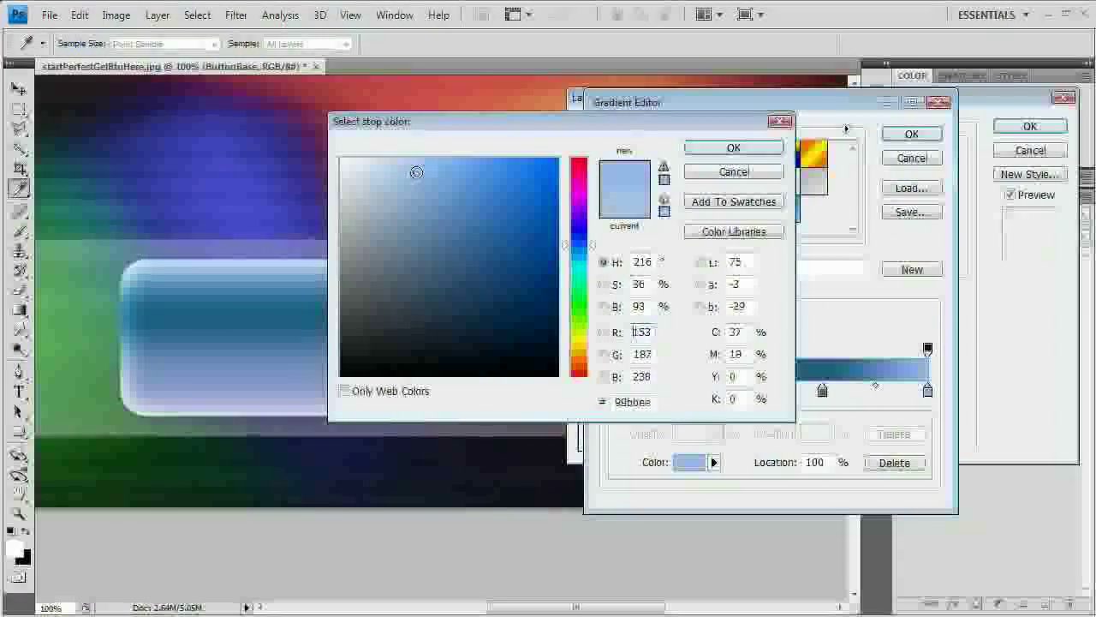
{"action": "left_click", "coordinate": [764, 144]}
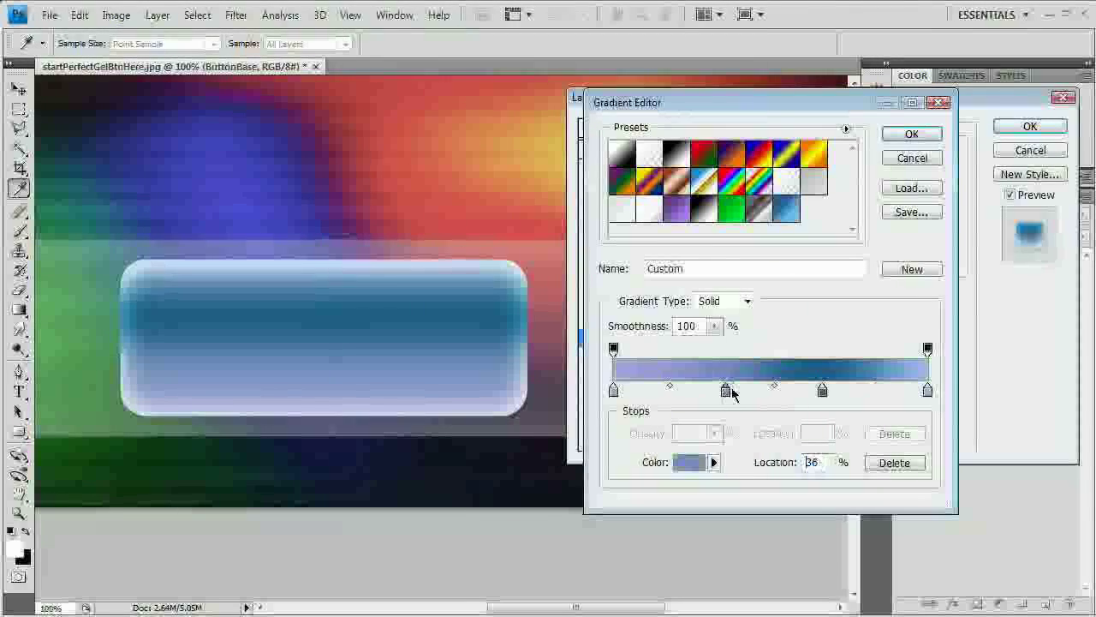
Move the middle stop to 41% and make it a stronger, brighter blue
{"action": "left_click_drag", "start_coordinate": [727, 391], "coordinate": [741, 390]}
{"action": "double_click", "coordinate": [741, 390]}
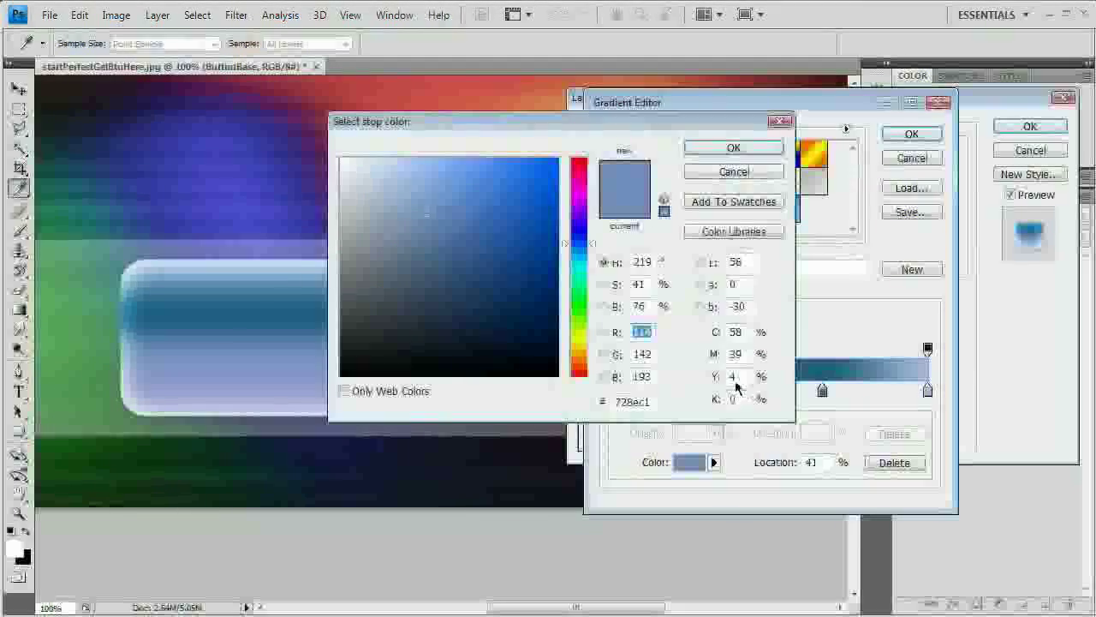
{"action": "left_click", "coordinate": [589, 251]}
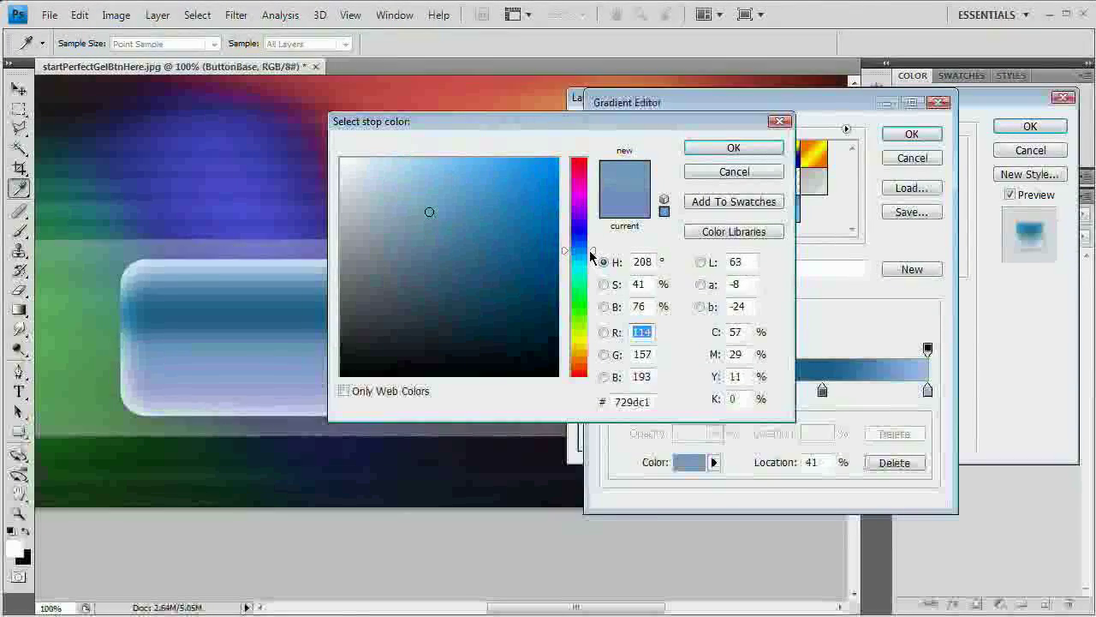
{"action": "left_click_drag", "start_coordinate": [590, 255], "coordinate": [589, 249]}
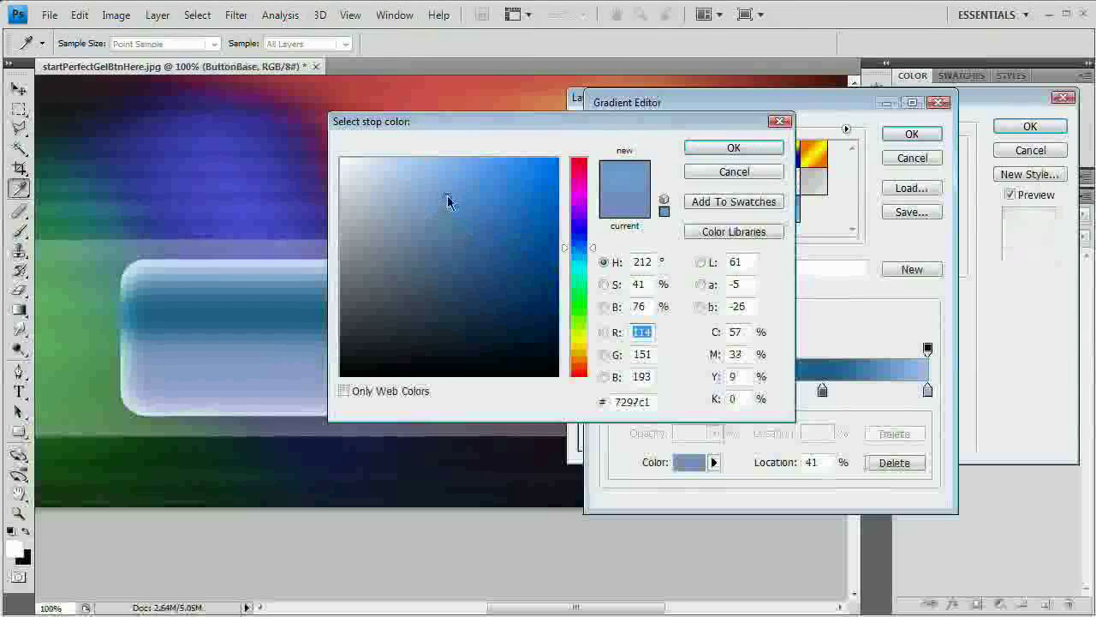
{"action": "left_click", "coordinate": [457, 191]}
{"action": "left_click", "coordinate": [704, 149]}
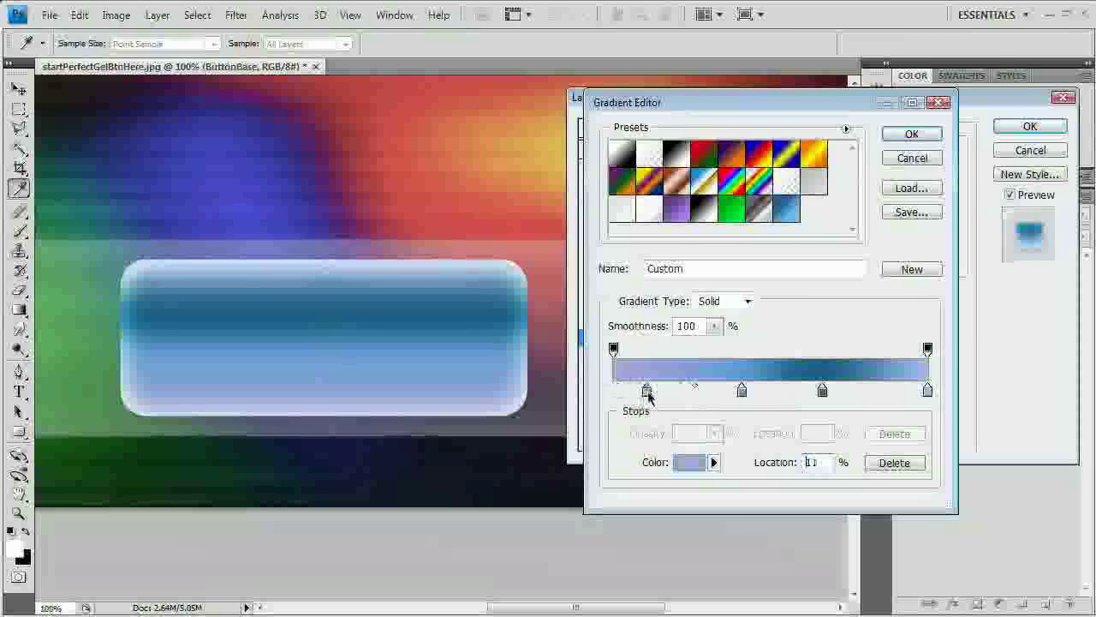
Make the 11% stop sky blue and the leftmost stop near-white pale blue, then apply
{"action": "double_click", "coordinate": [647, 391]}
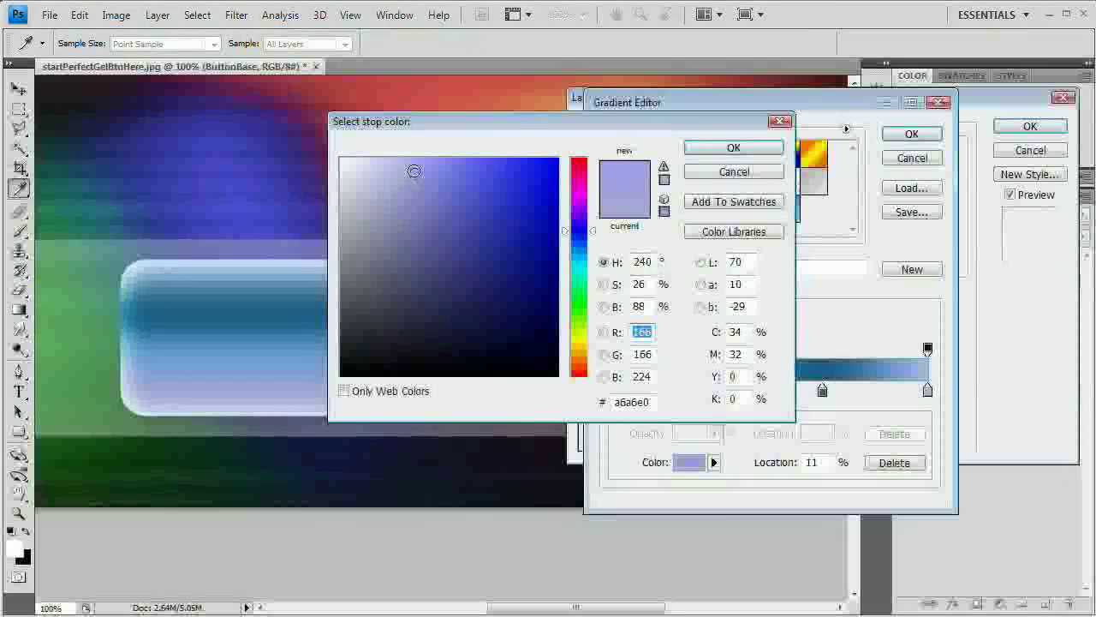
{"action": "left_click_drag", "start_coordinate": [579, 232], "coordinate": [579, 247]}
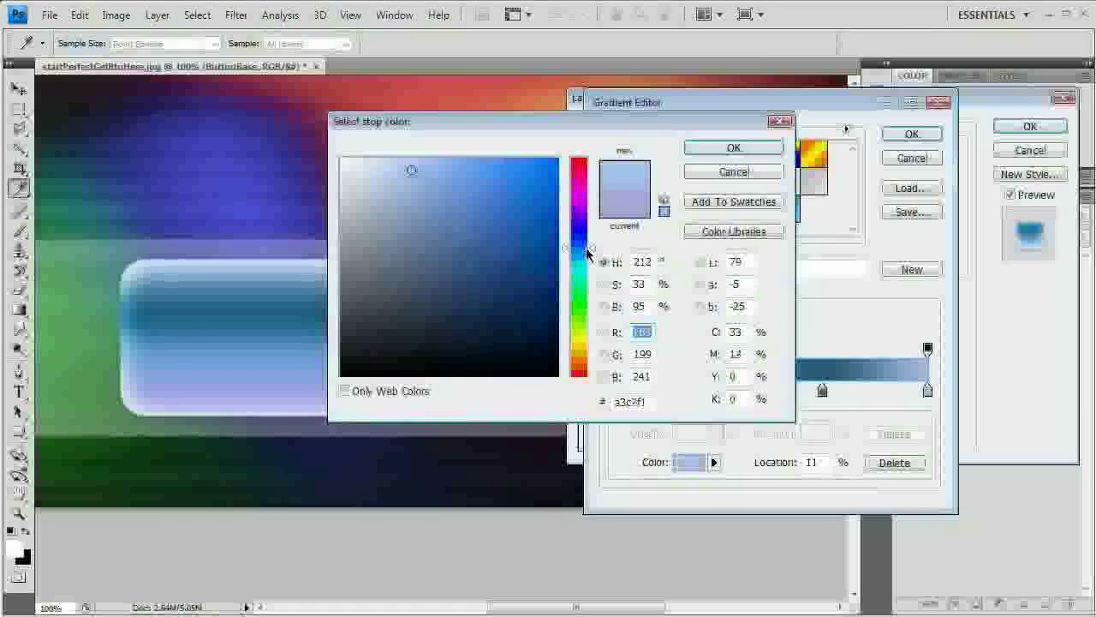
{"action": "left_click", "coordinate": [734, 148]}
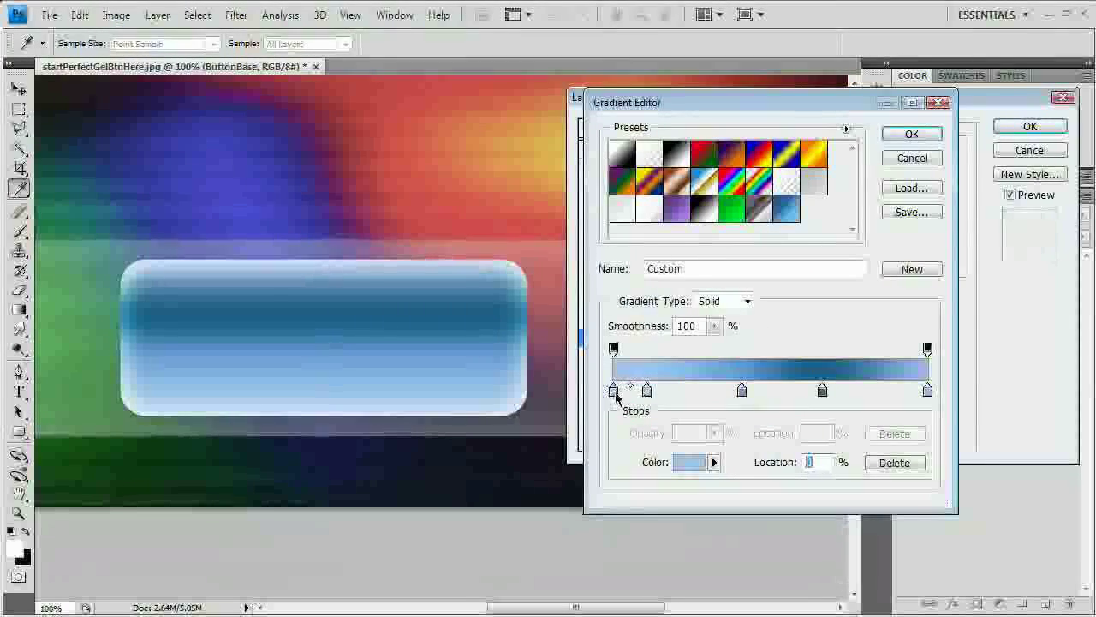
{"action": "double_click", "coordinate": [617, 392]}
{"action": "left_click", "coordinate": [368, 166]}
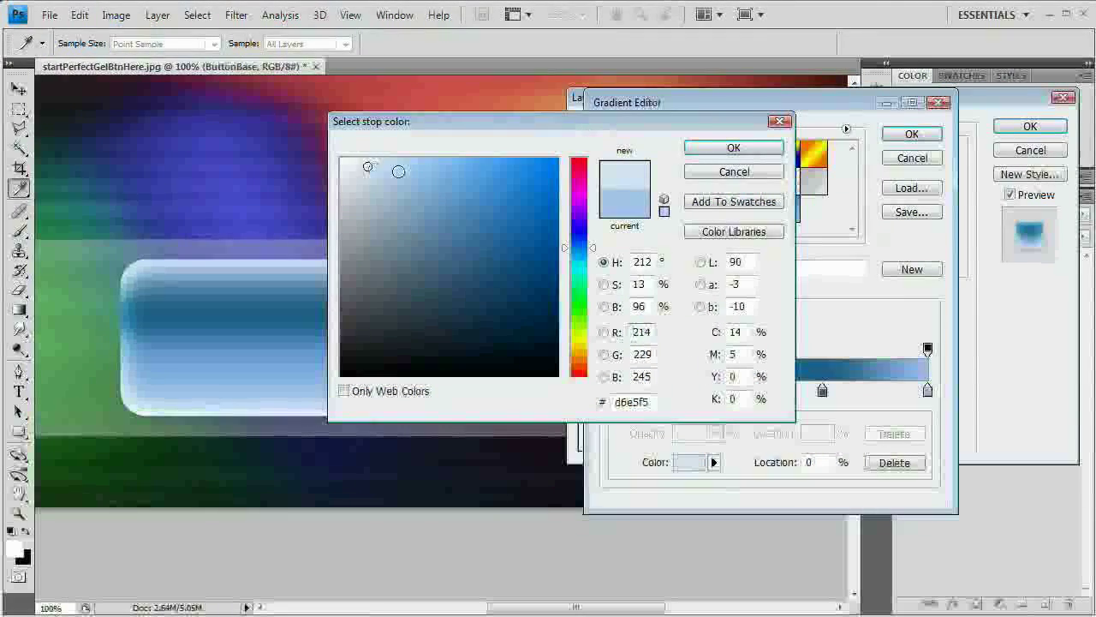
{"action": "left_click", "coordinate": [378, 167]}
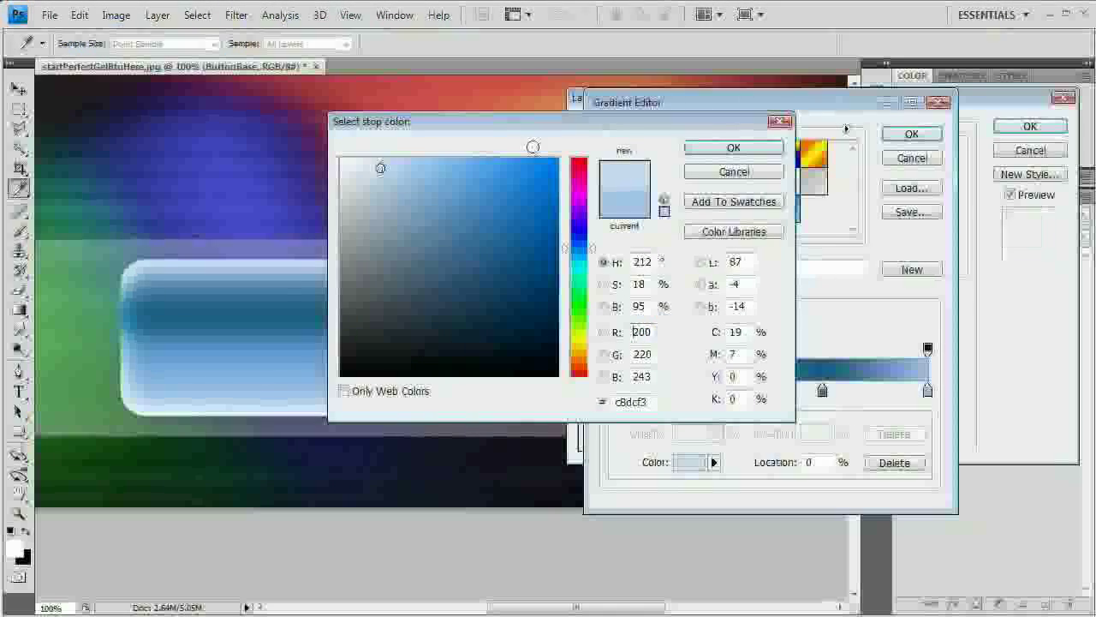
{"action": "left_click", "coordinate": [733, 147]}
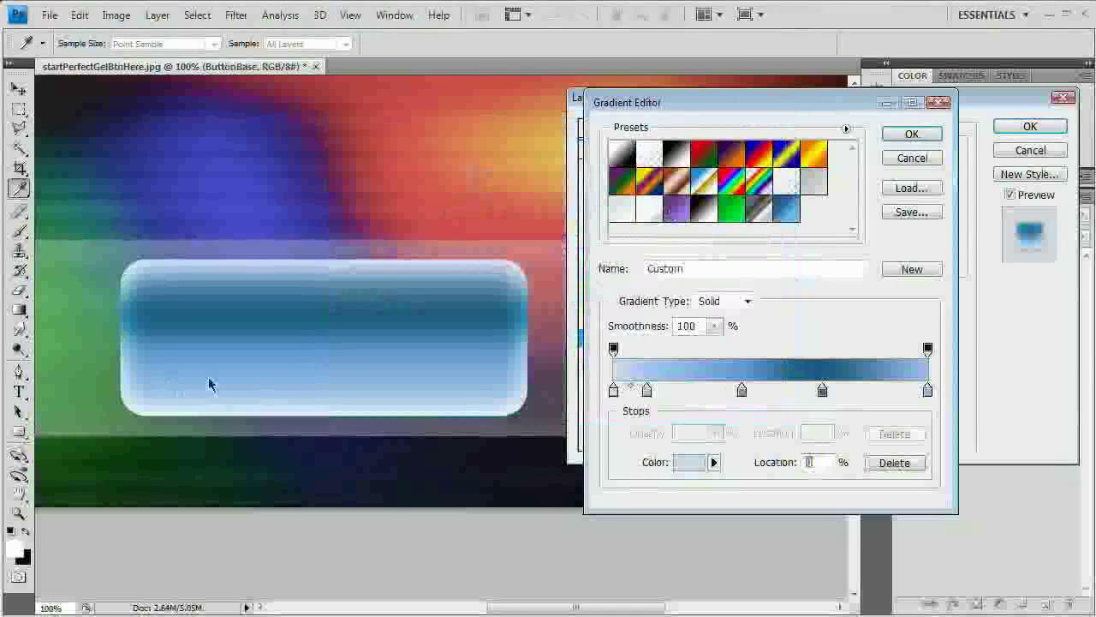
{"action": "left_click", "coordinate": [913, 134]}
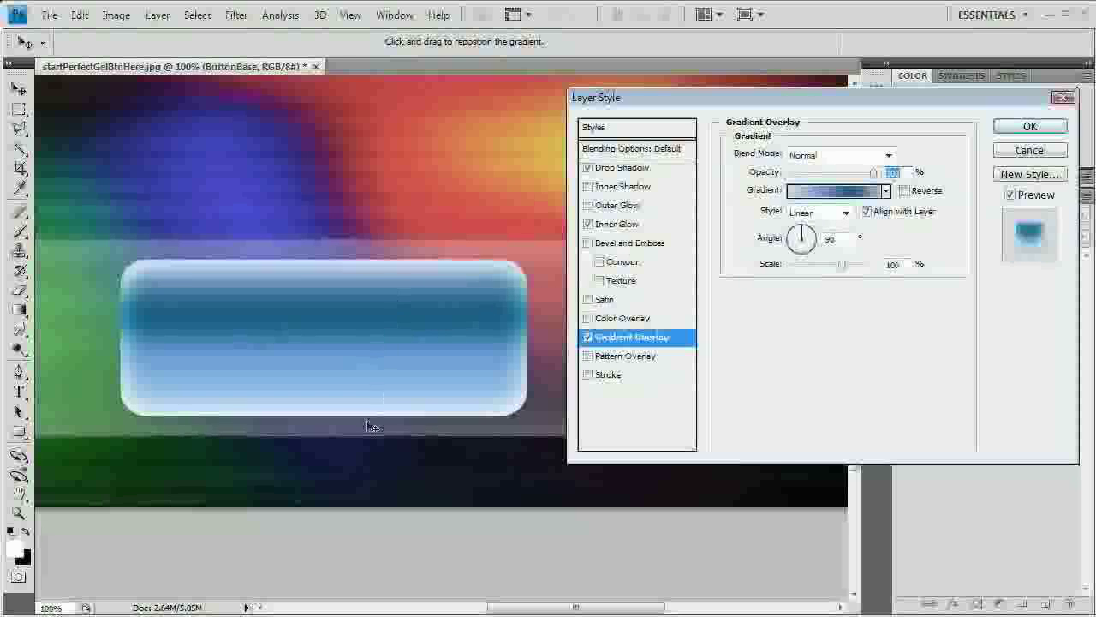
Nudge the light and dark blue stops slightly left, keep the light blue end stop, and accept the gradient
{"action": "left_click", "coordinate": [835, 190]}
{"action": "left_click_drag", "start_coordinate": [742, 389], "coordinate": [727, 391]}
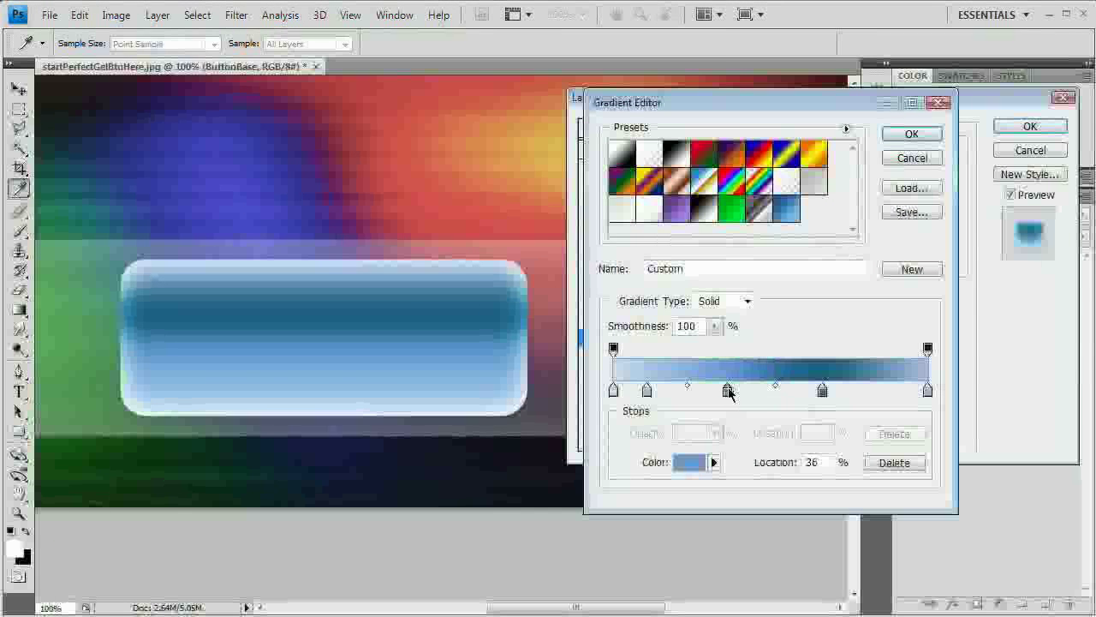
{"action": "left_click_drag", "start_coordinate": [827, 392], "coordinate": [815, 392]}
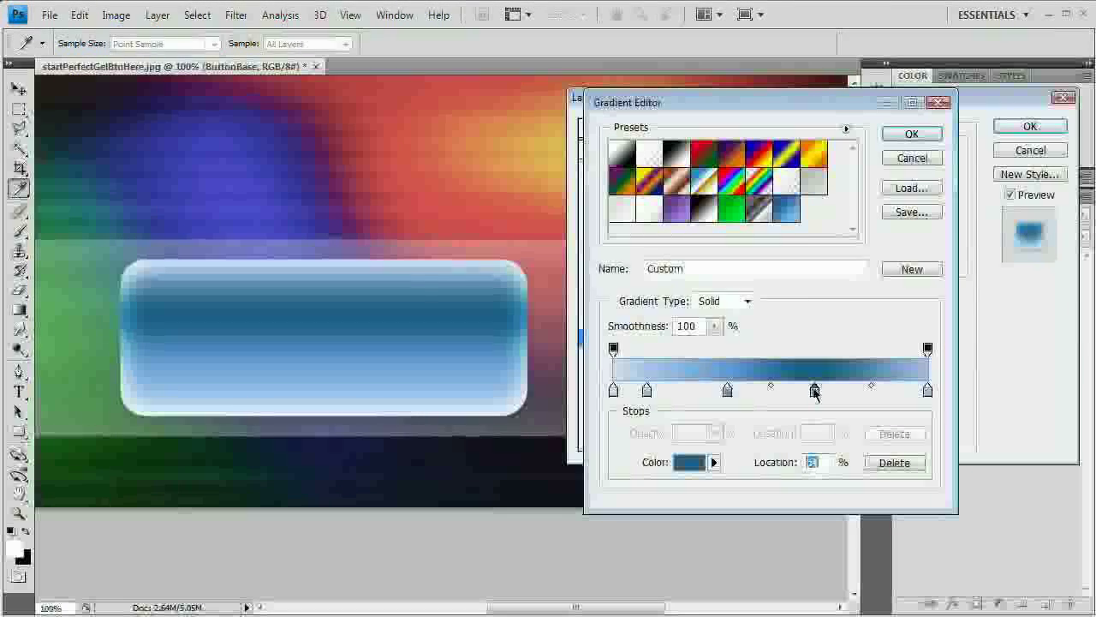
{"action": "left_click", "coordinate": [928, 390]}
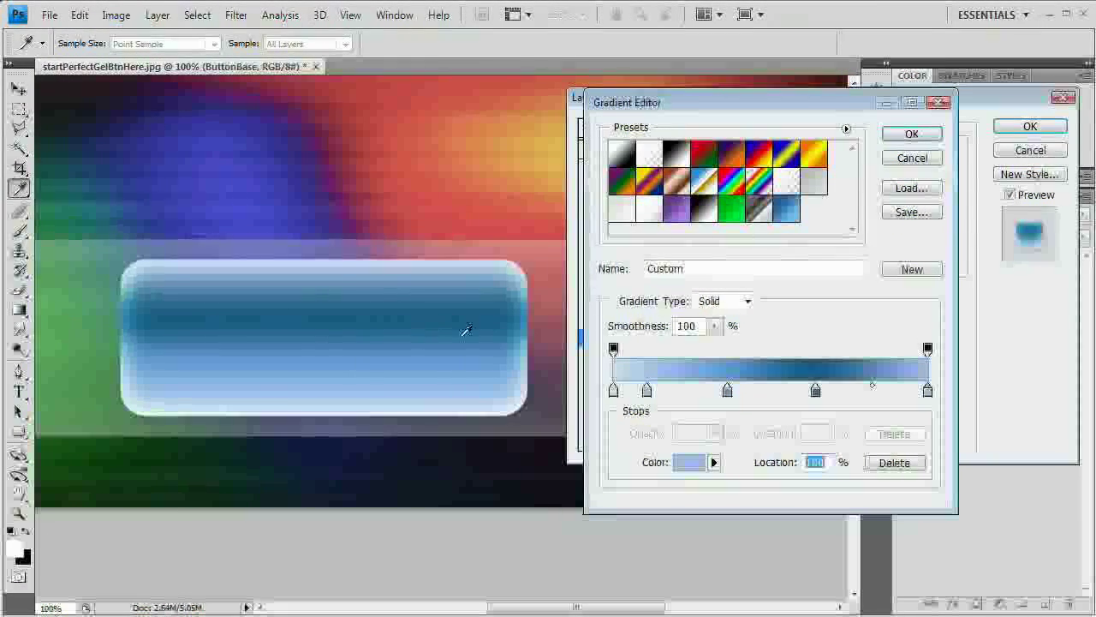
{"action": "left_click", "coordinate": [915, 137]}
{"action": "left_click_drag", "start_coordinate": [934, 111], "coordinate": [877, 129]}
{"action": "left_click", "coordinate": [986, 155]}
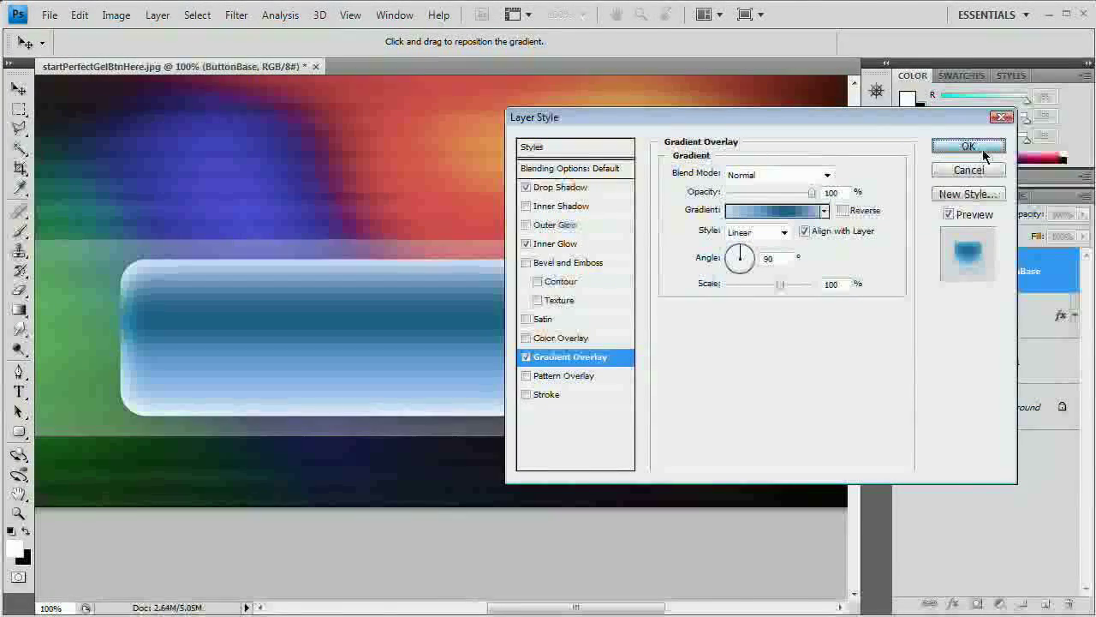
Add a 1 px stroke in blue #5976be and apply the button's layer styles
{"action": "left_click", "coordinate": [547, 394]}
{"action": "left_click_drag", "start_coordinate": [729, 174], "coordinate": [724, 172]}
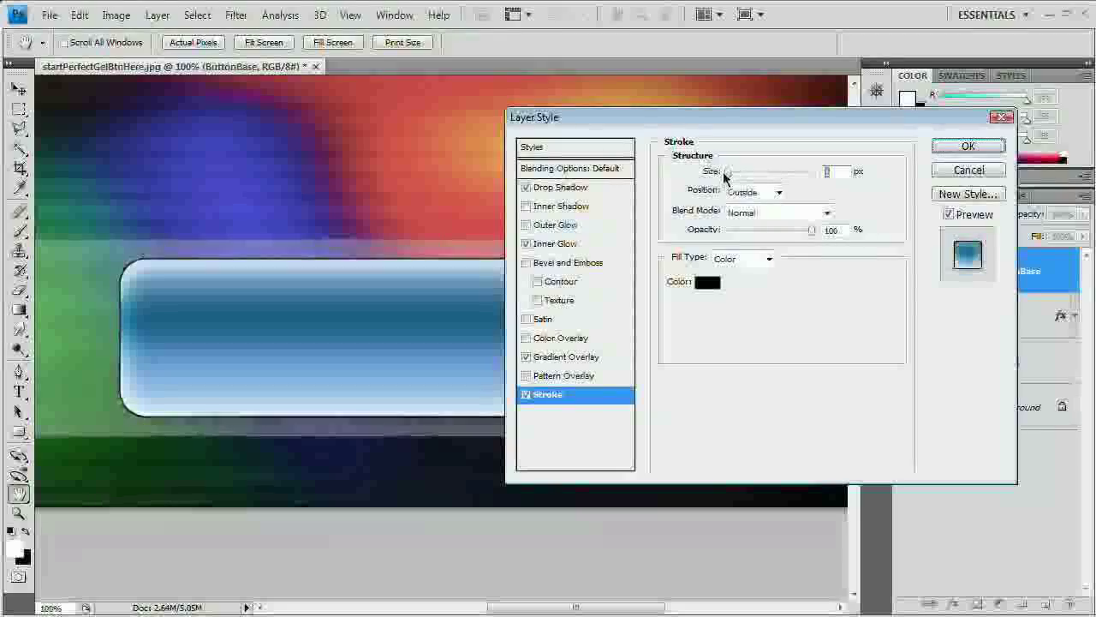
{"action": "left_click", "coordinate": [709, 284]}
{"action": "left_click", "coordinate": [591, 239]}
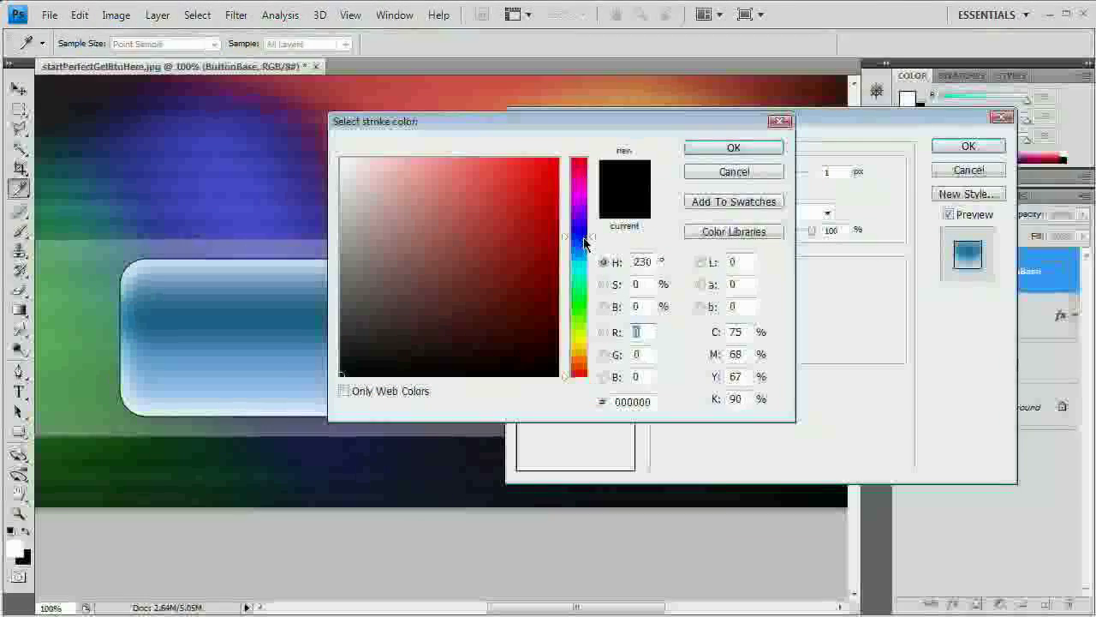
{"action": "left_click", "coordinate": [449, 223]}
{"action": "mouse_move", "coordinate": [449, 222]}
{"action": "left_mouse_down"}
{"action": "mouse_move", "coordinate": [443, 211]}
{"action": "mouse_move", "coordinate": [454, 211]}
{"action": "left_mouse_up"}
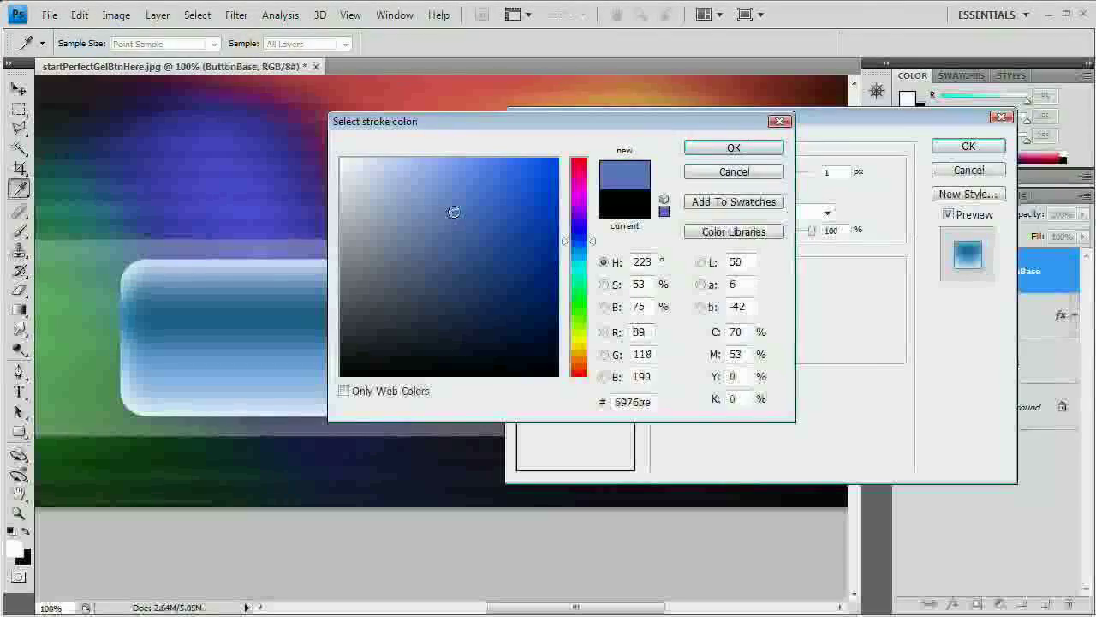
{"action": "left_click", "coordinate": [738, 148]}
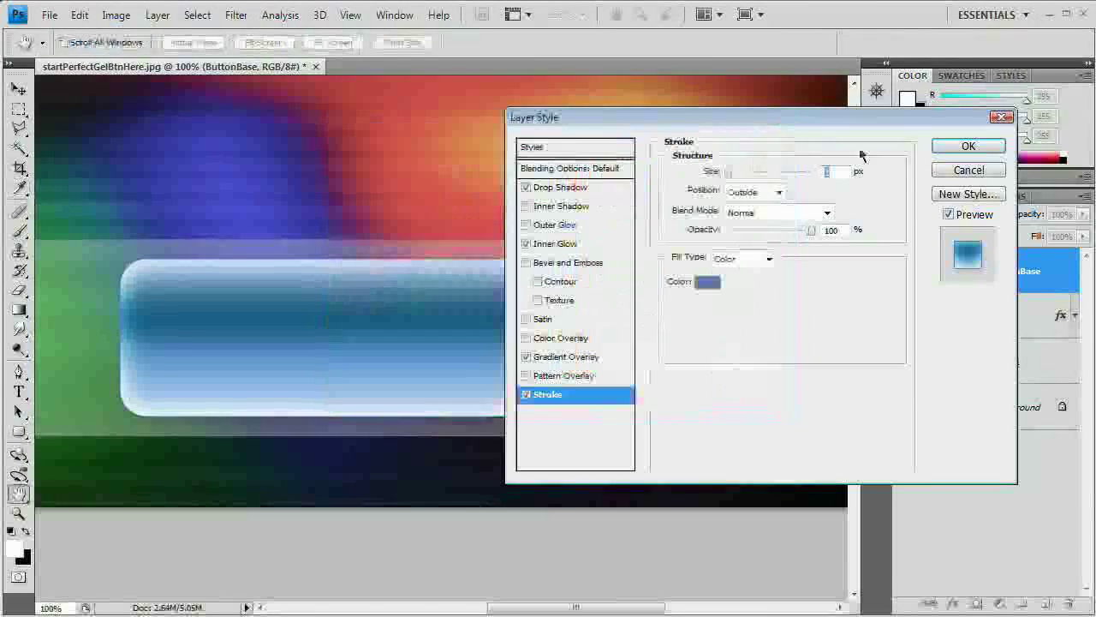
{"action": "left_click", "coordinate": [968, 147]}
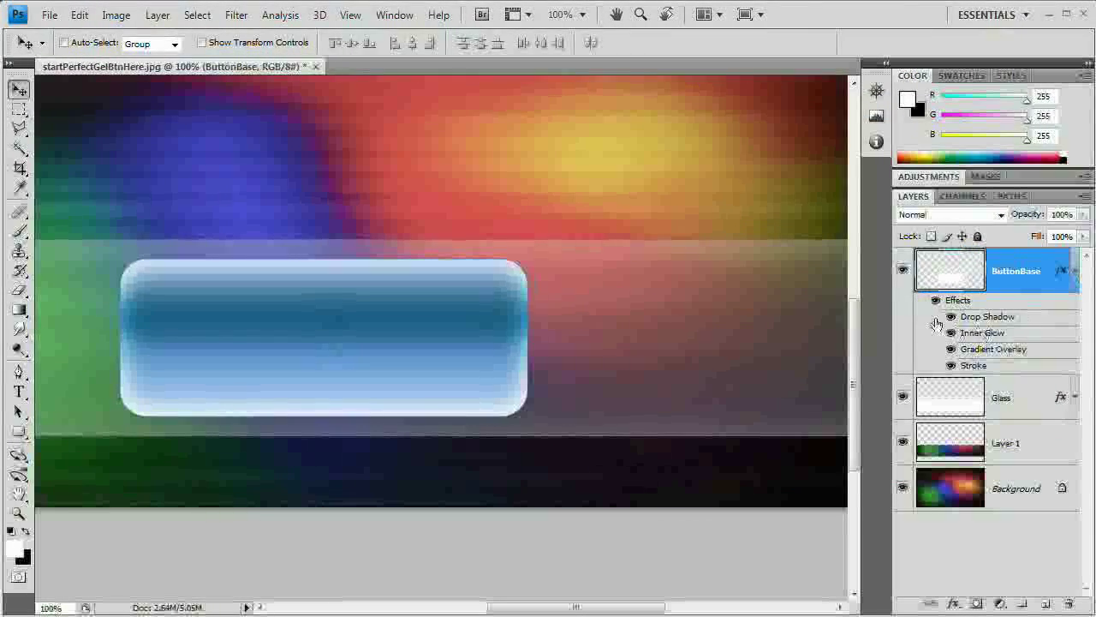
{"action": "left_click", "coordinate": [936, 300]}
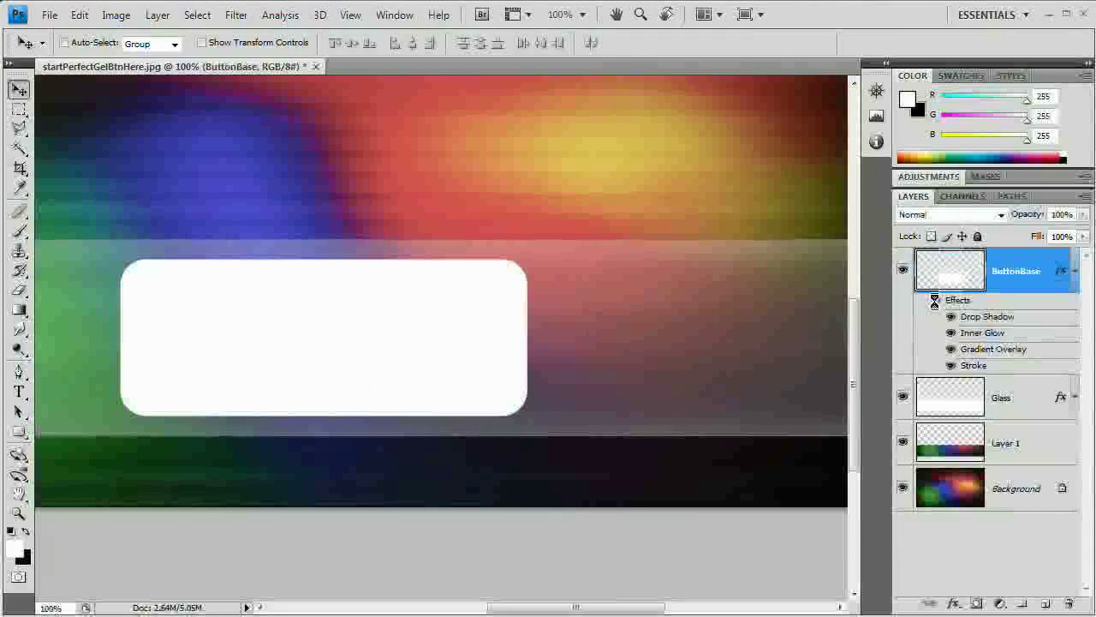
{"action": "left_click", "coordinate": [1071, 271]}
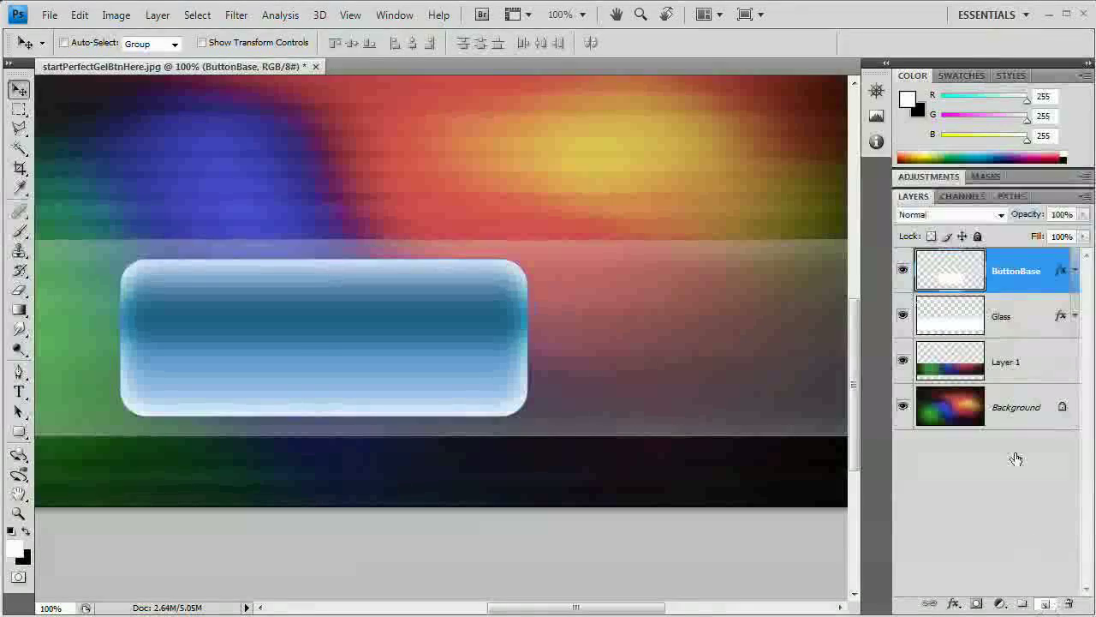
{"action": "key", "text": "ctrl+shift+alt+n"}
{"action": "double_click", "coordinate": [1017, 270]}
{"action": "type", "text": "Shine"}
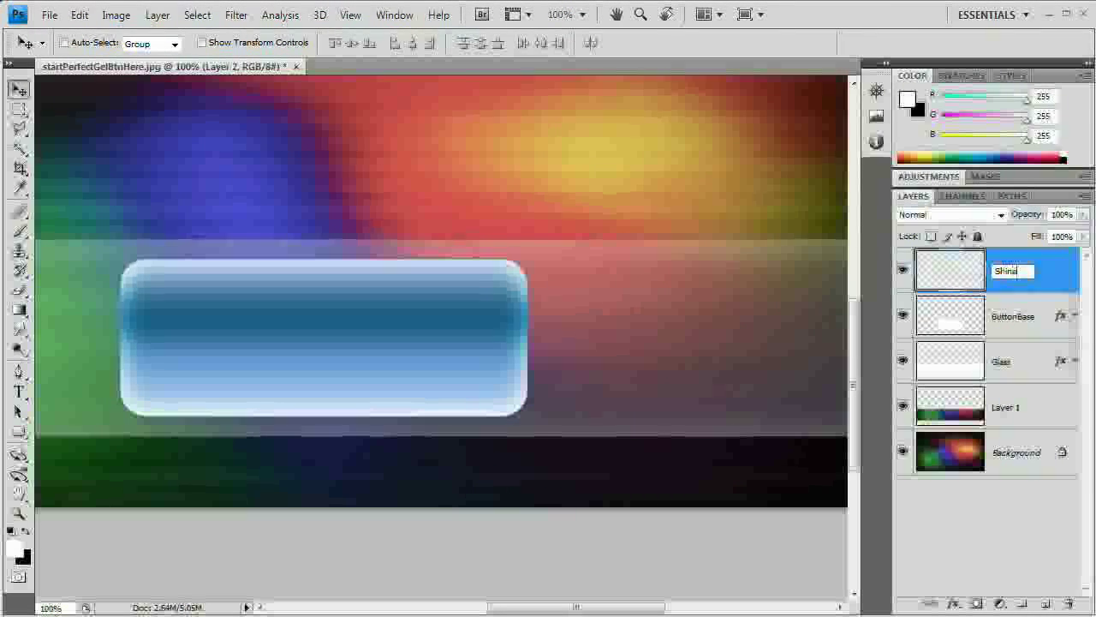
{"action": "key", "text": "Return"}
{"action": "left_click", "coordinate": [25, 114]}
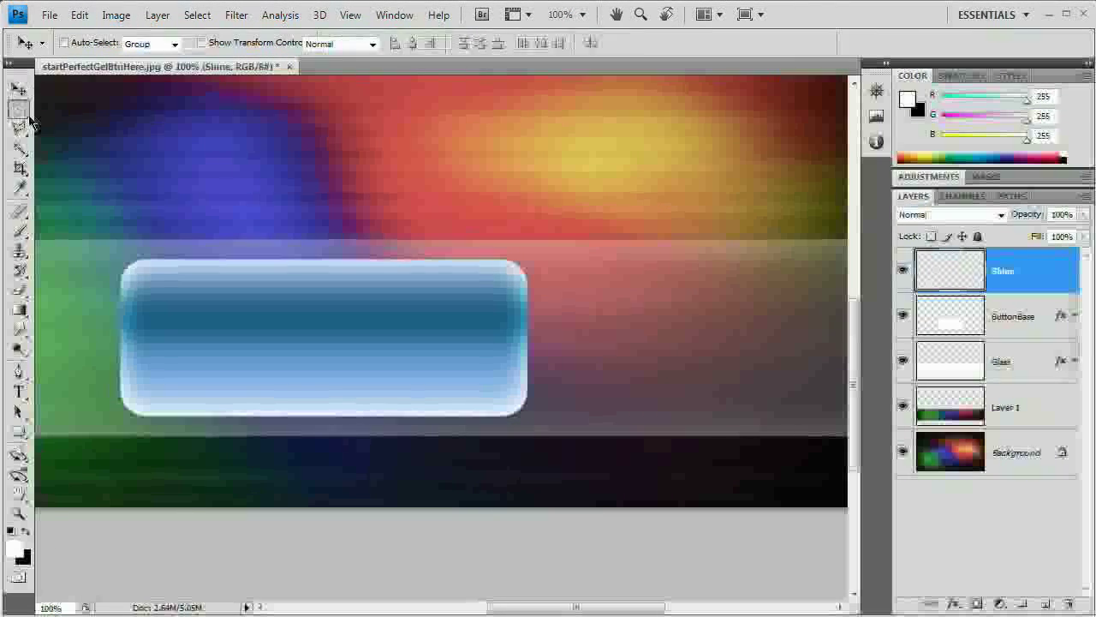
{"action": "left_click", "coordinate": [25, 115]}
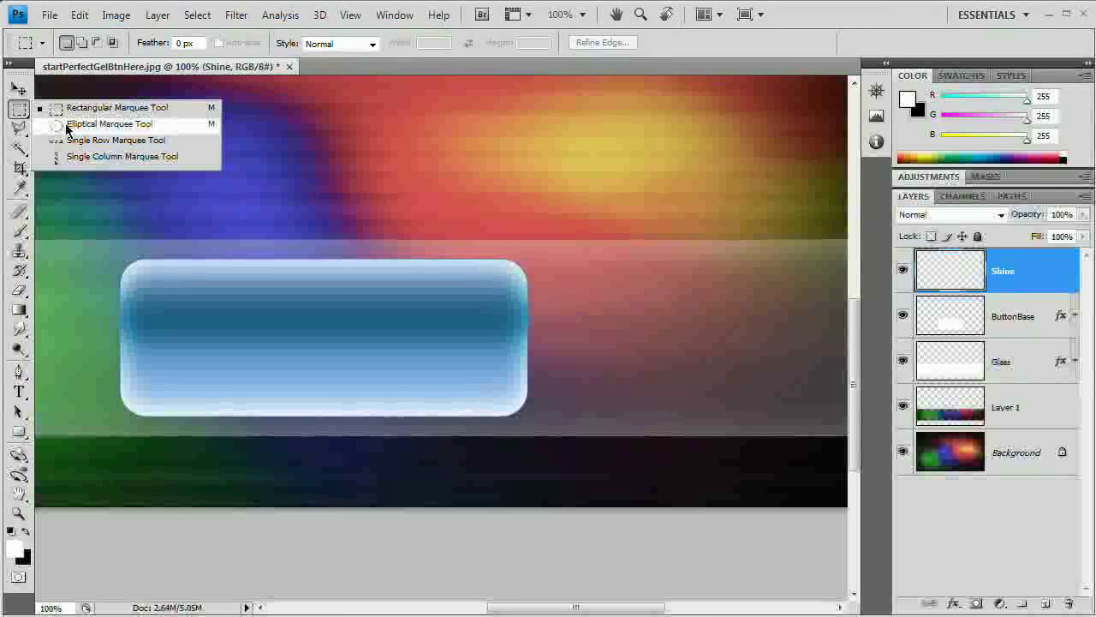
{"action": "left_click", "coordinate": [112, 107]}
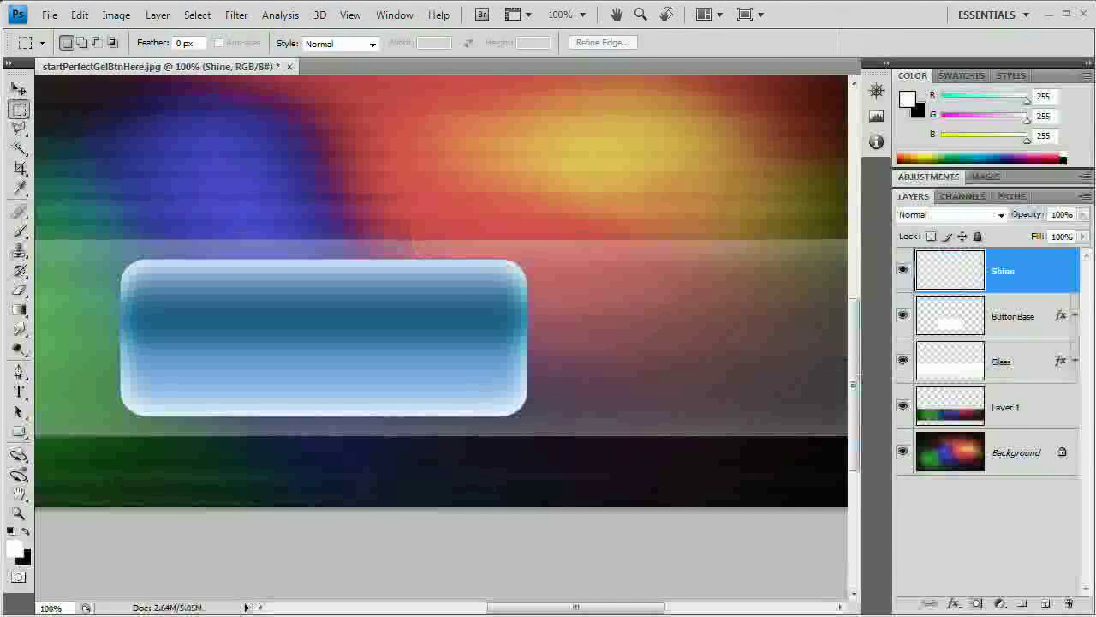
{"action": "left_click", "coordinate": [943, 316]}
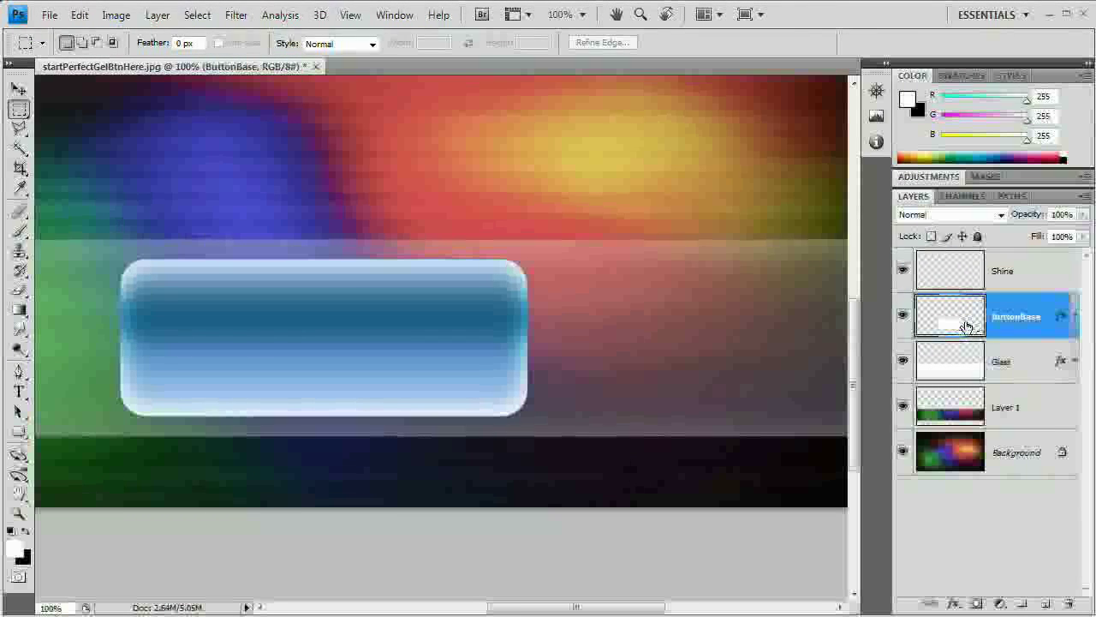
{"action": "left_click", "coordinate": [965, 272]}
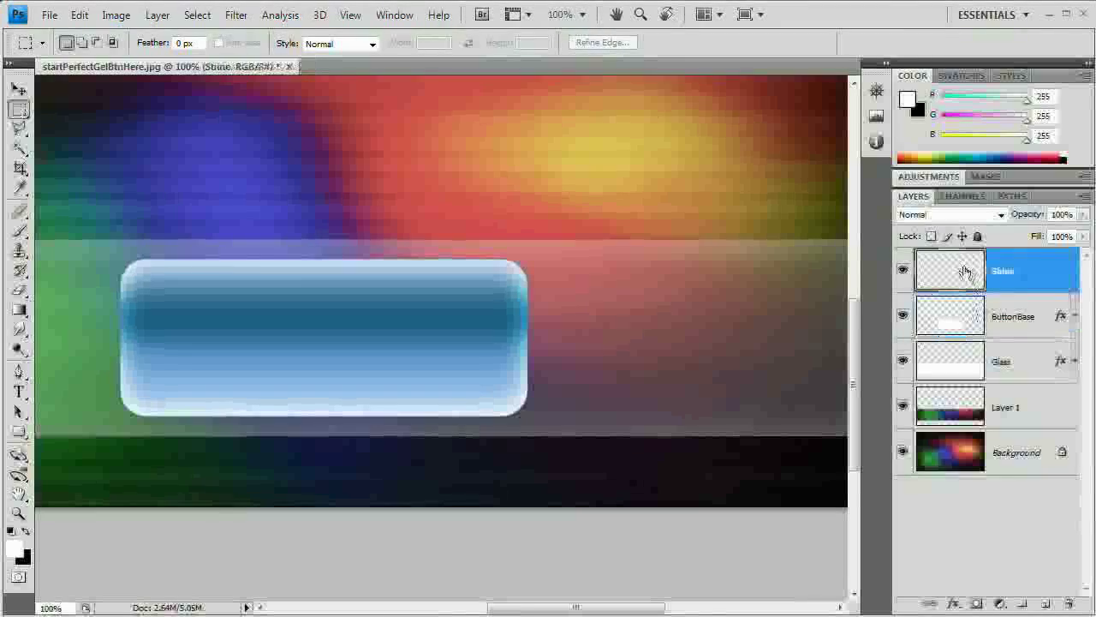
{"action": "key", "text": "Delete"}
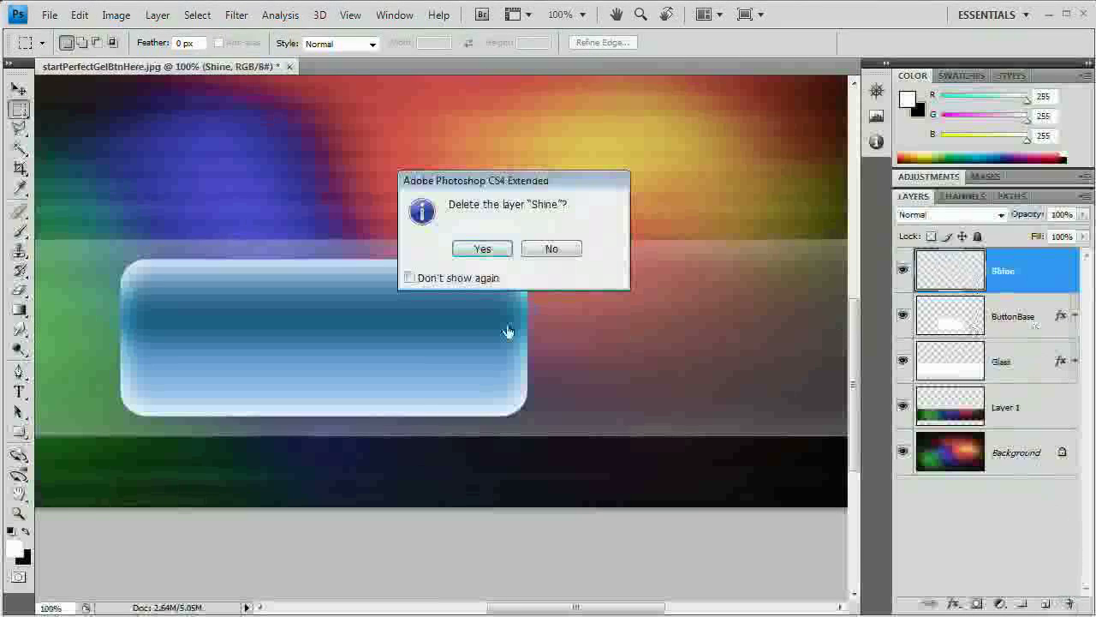
{"action": "left_click", "coordinate": [483, 248]}
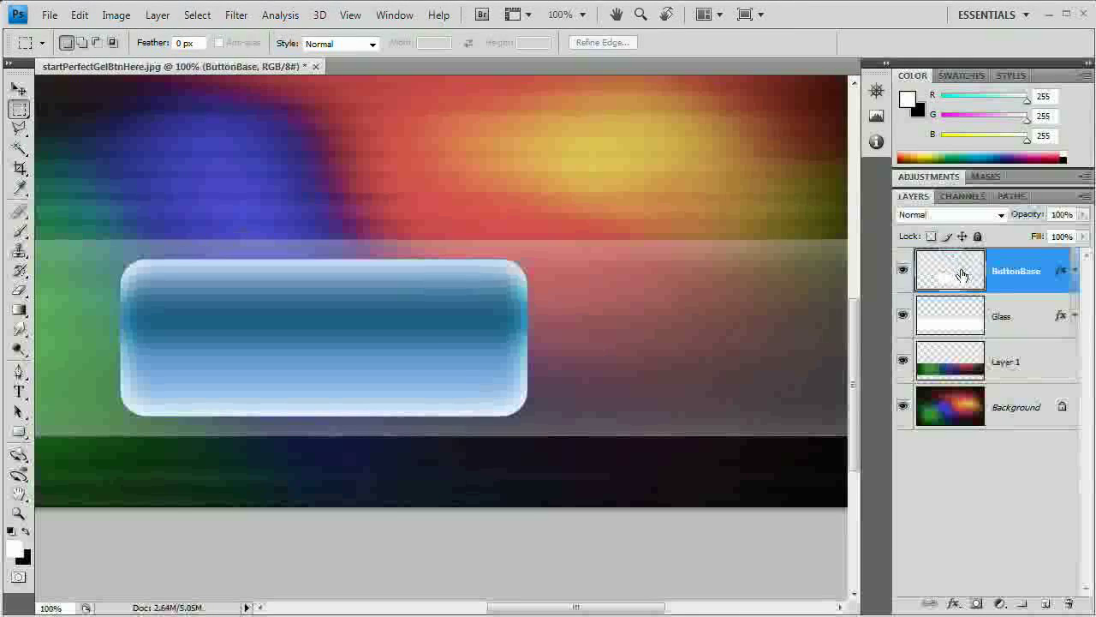
Duplicate ButtonBase with Ctrl+J and clear the copy's layer style, leaving a plain white button
{"action": "key", "text": "ctrl+j"}
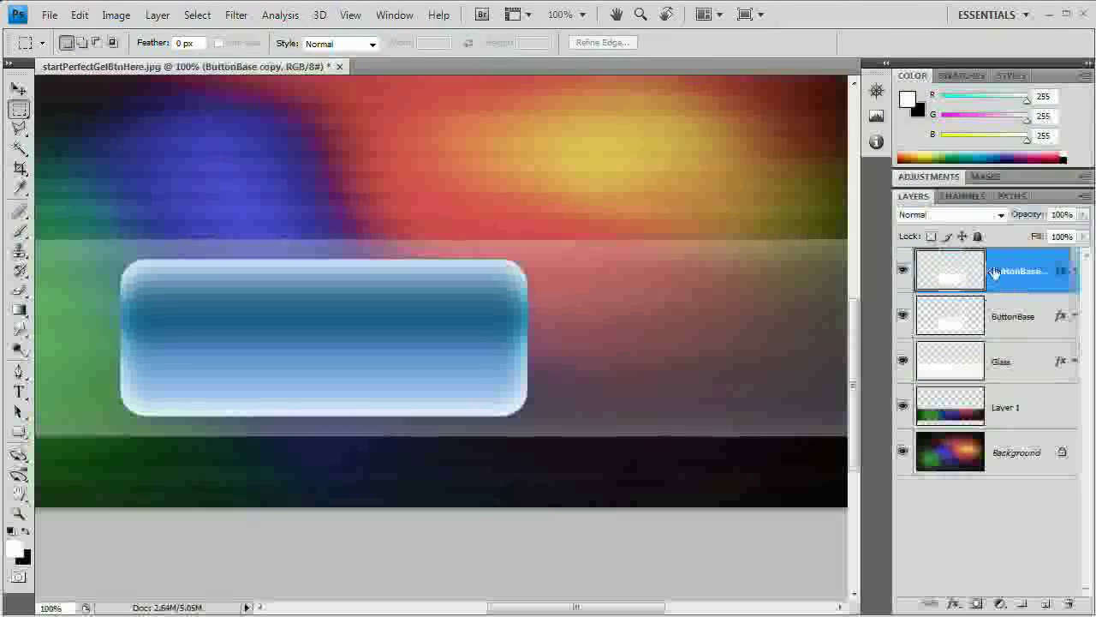
{"action": "right_click", "coordinate": [995, 269]}
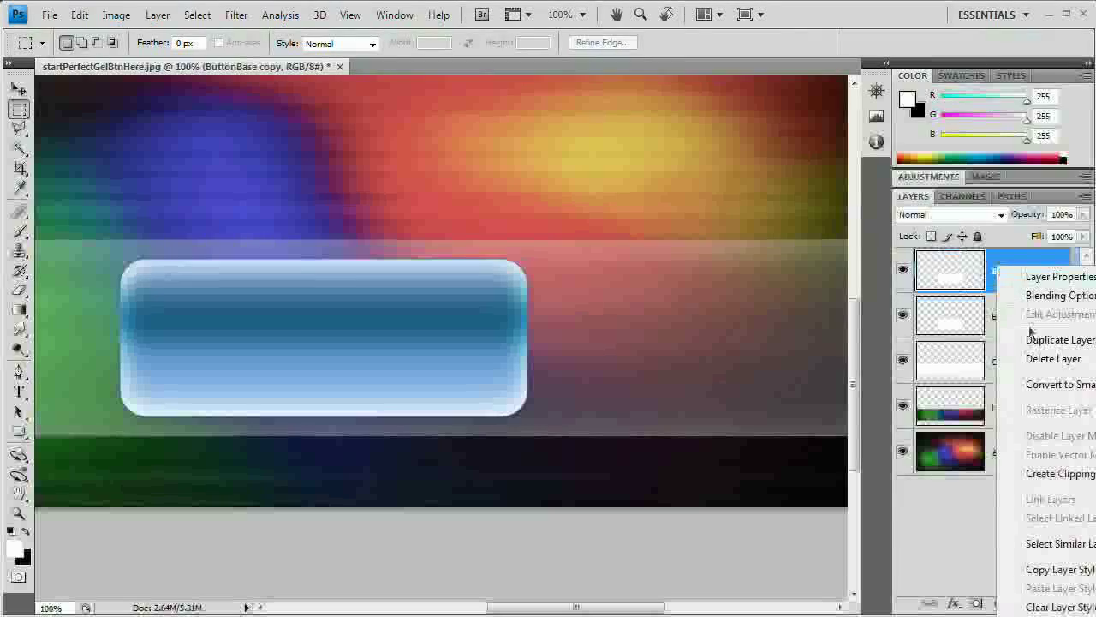
{"action": "left_click", "coordinate": [916, 233]}
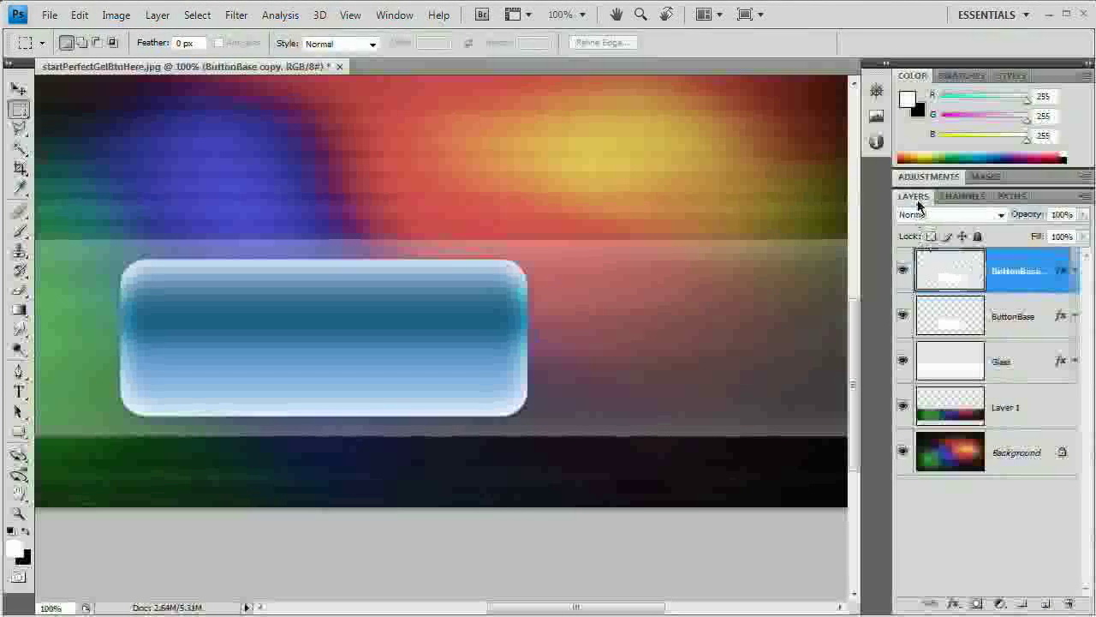
{"action": "left_click_drag", "start_coordinate": [918, 204], "coordinate": [482, 82]}
{"action": "right_click", "coordinate": [621, 147]}
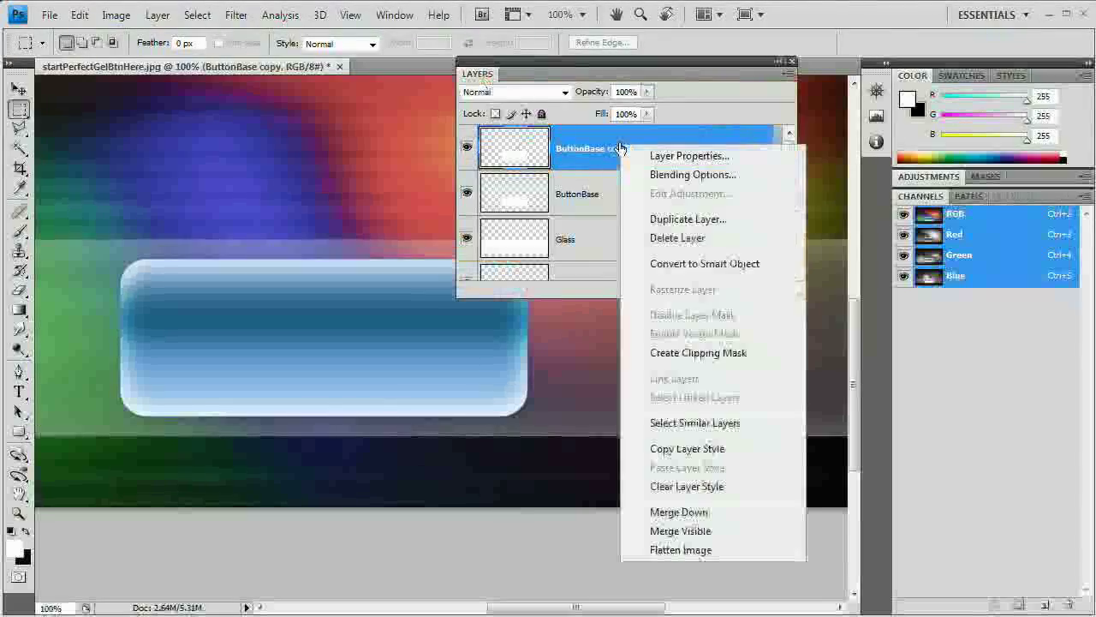
{"action": "left_click", "coordinate": [687, 486]}
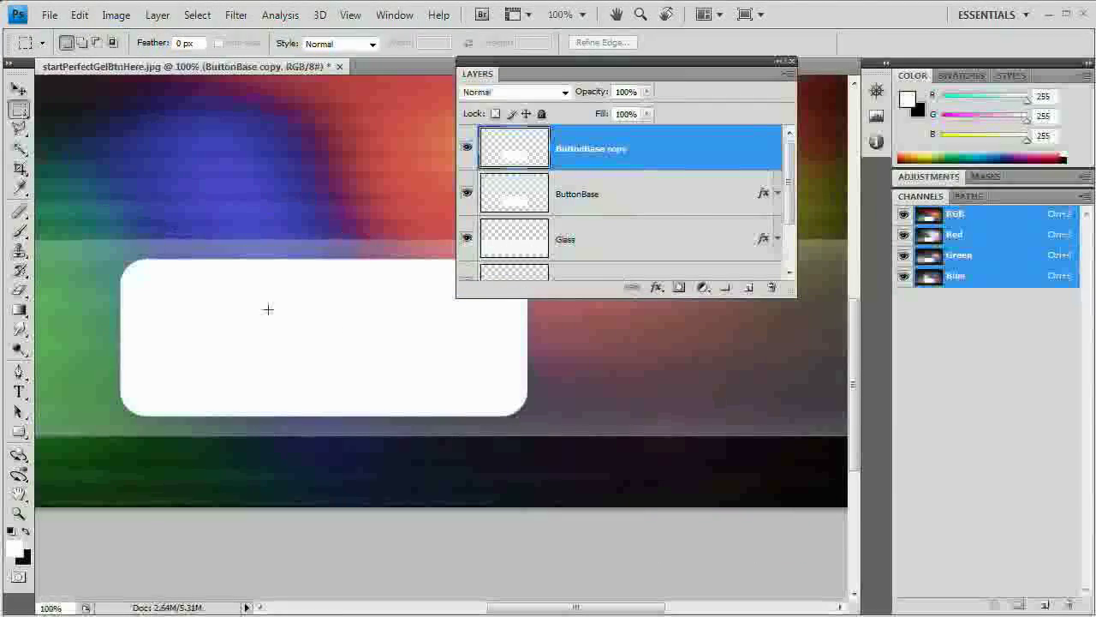
{"action": "key", "text": "F7"}
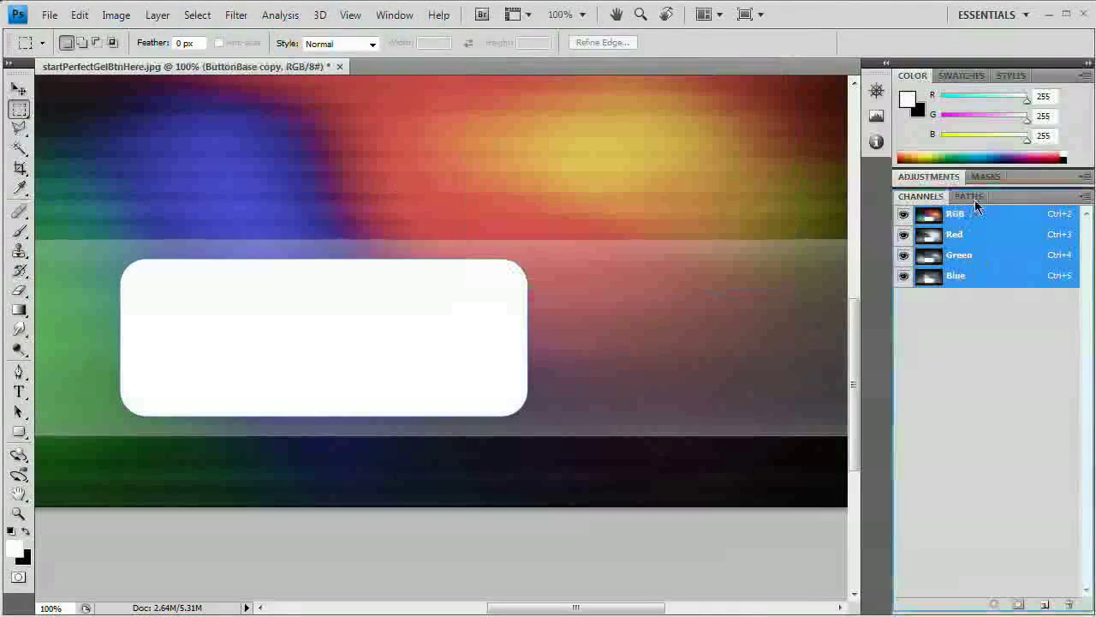
{"action": "key", "text": "F7"}
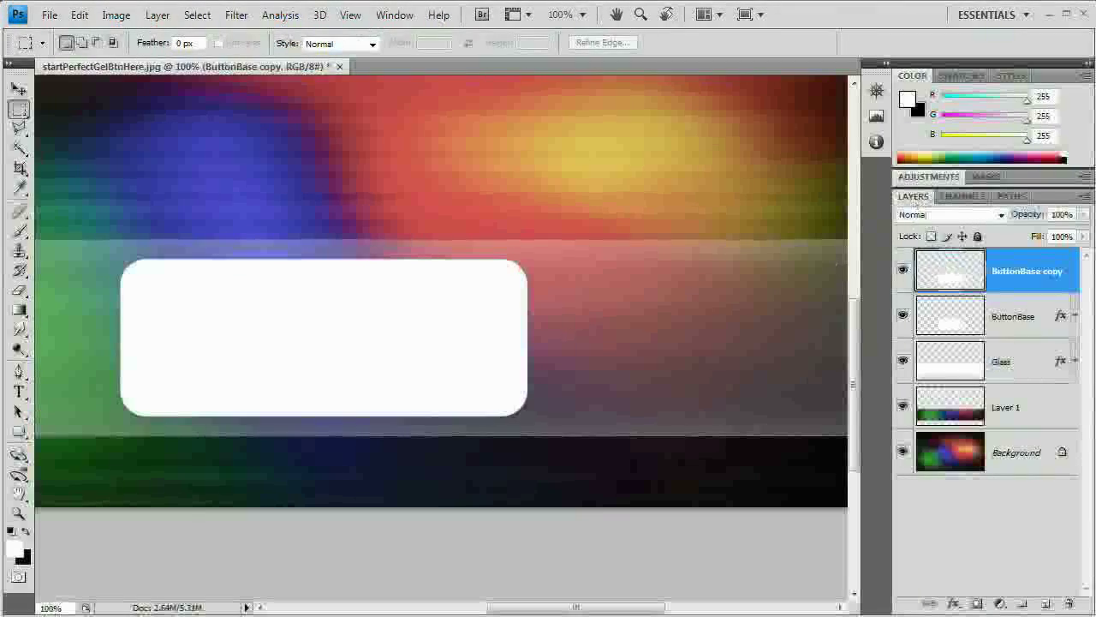
Free Transform the white copy to about half height, narrower, and shifted up and right
{"action": "left_click", "coordinate": [85, 23]}
{"action": "left_click", "coordinate": [103, 313]}
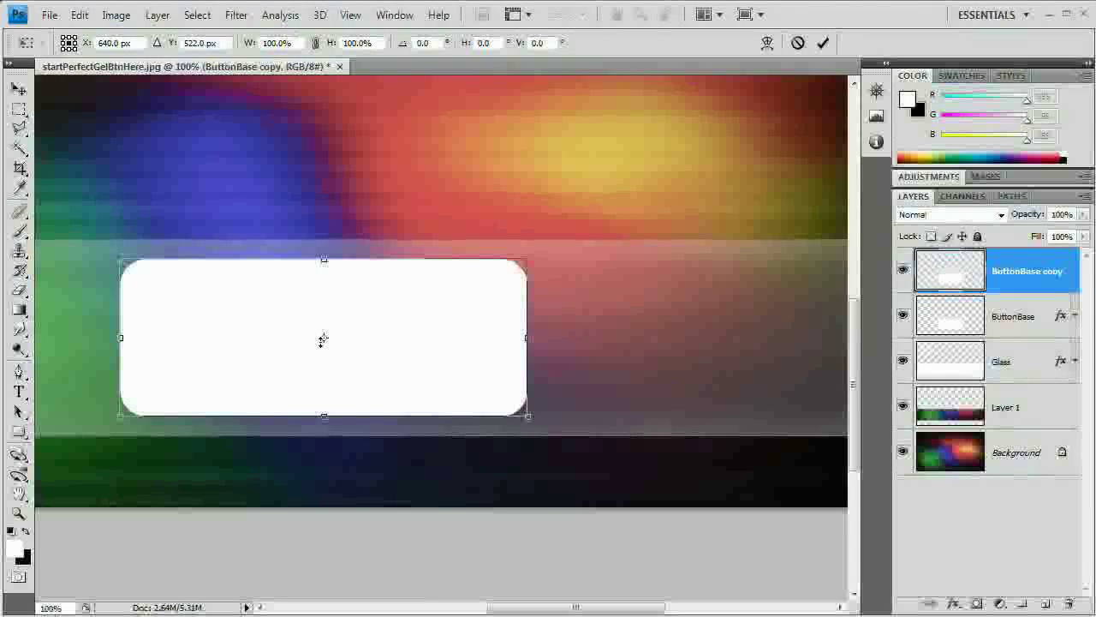
{"action": "left_click_drag", "start_coordinate": [317, 331], "coordinate": [323, 293]}
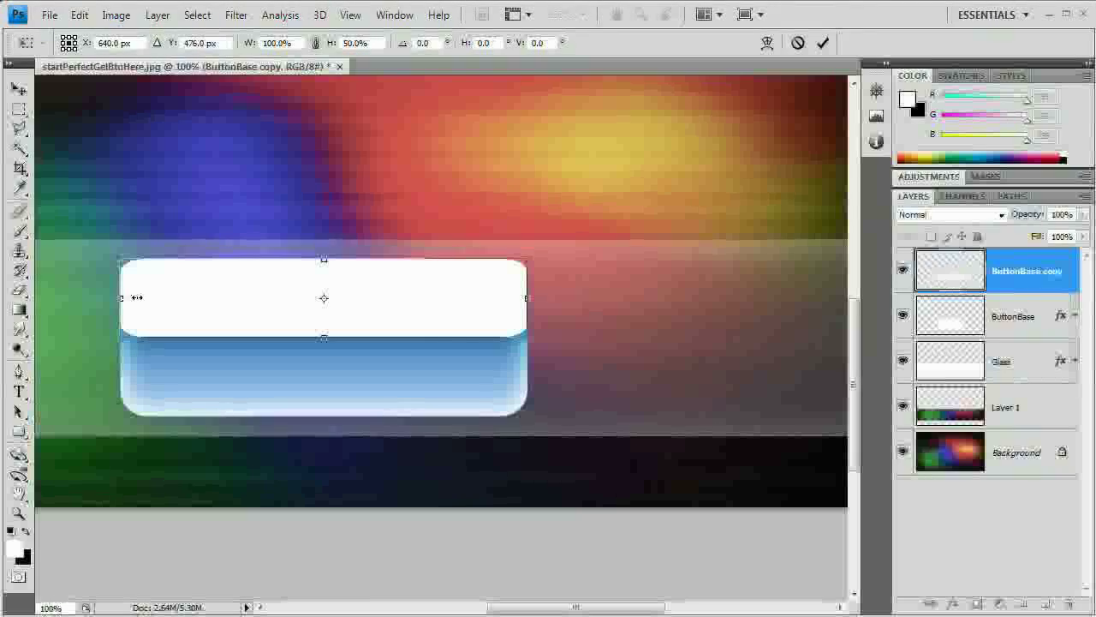
{"action": "left_click_drag", "start_coordinate": [137, 297], "coordinate": [148, 295]}
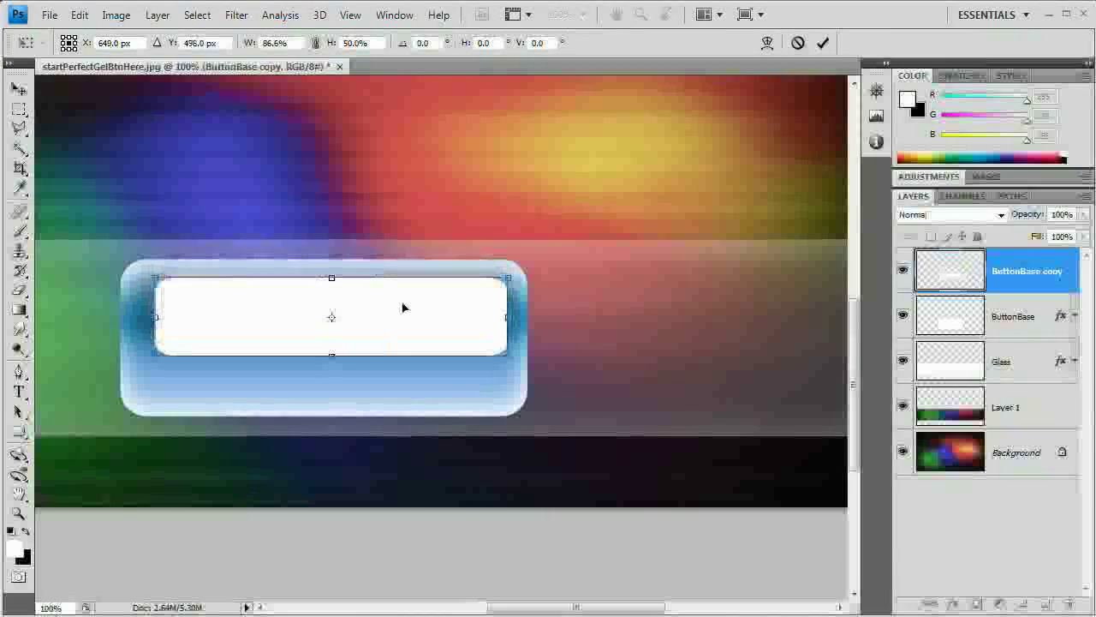
{"action": "left_click_drag", "start_coordinate": [404, 307], "coordinate": [450, 318]}
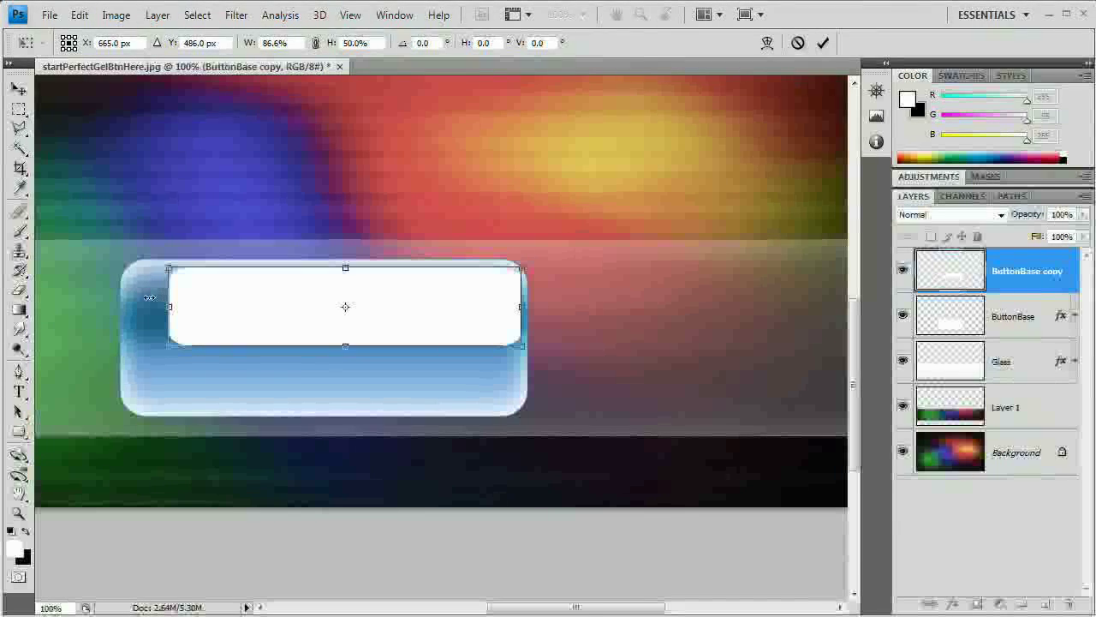
{"action": "left_click_drag", "start_coordinate": [149, 297], "coordinate": [147, 297]}
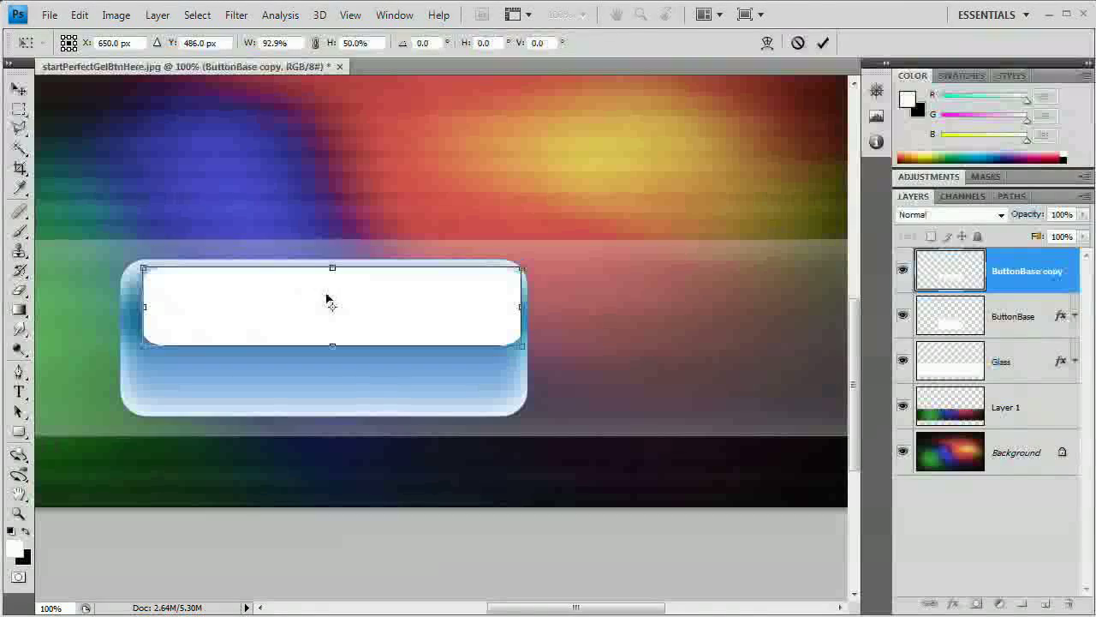
{"action": "left_click_drag", "start_coordinate": [330, 299], "coordinate": [324, 299]}
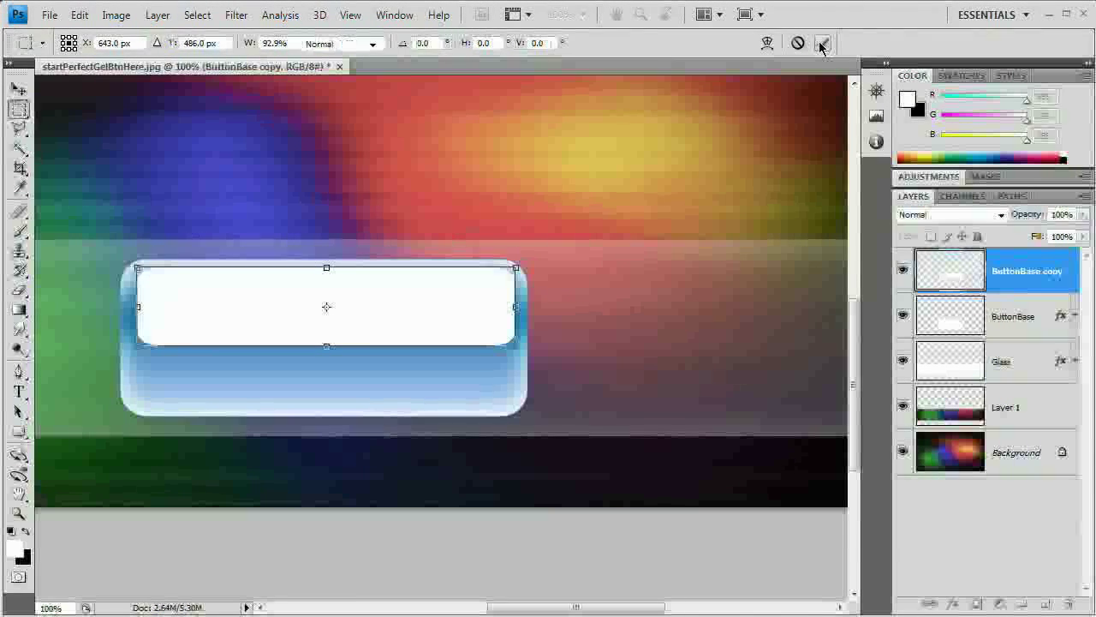
{"action": "key", "text": "Return"}
Set the copy to Soft Light at about 70% opacity, then delete it and add a new layer
{"action": "left_click", "coordinate": [998, 215]}
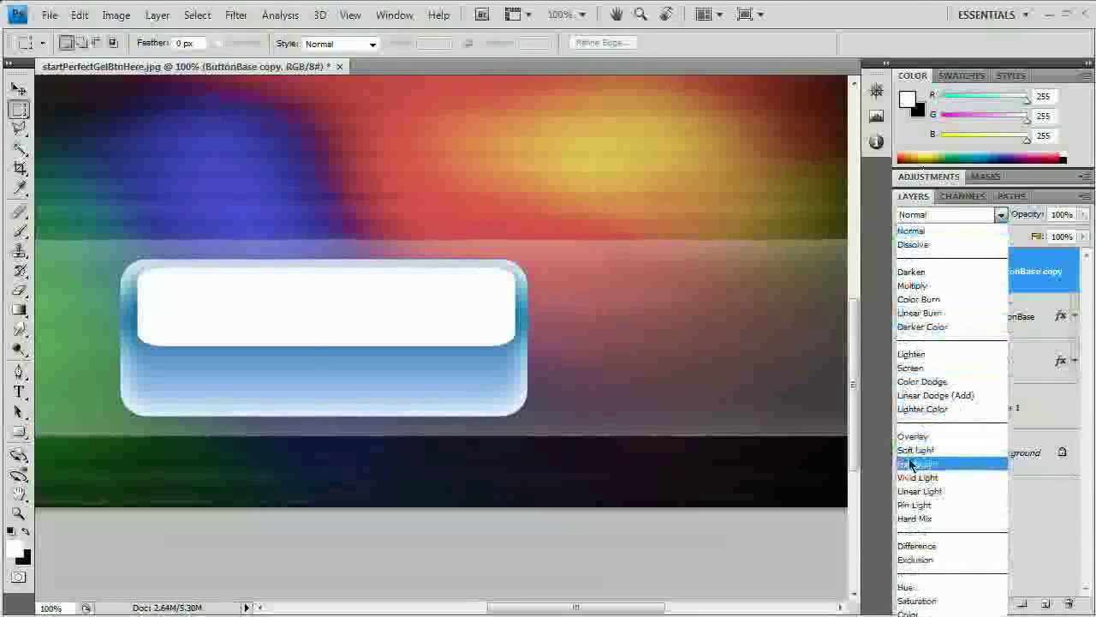
{"action": "left_click", "coordinate": [927, 455]}
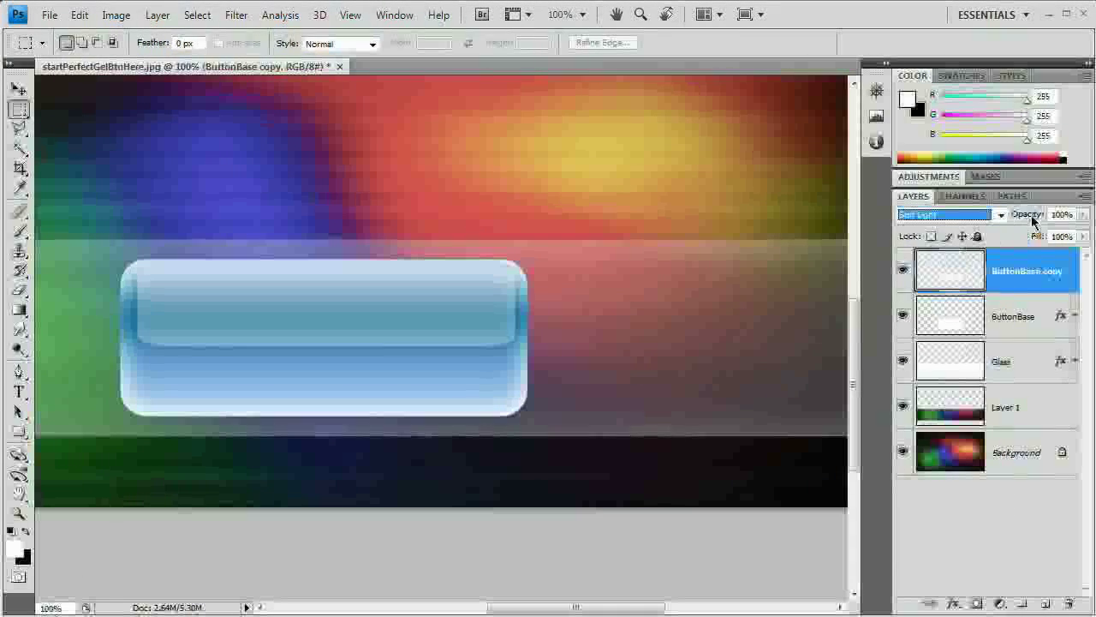
{"action": "left_click_drag", "start_coordinate": [1019, 214], "coordinate": [1008, 217]}
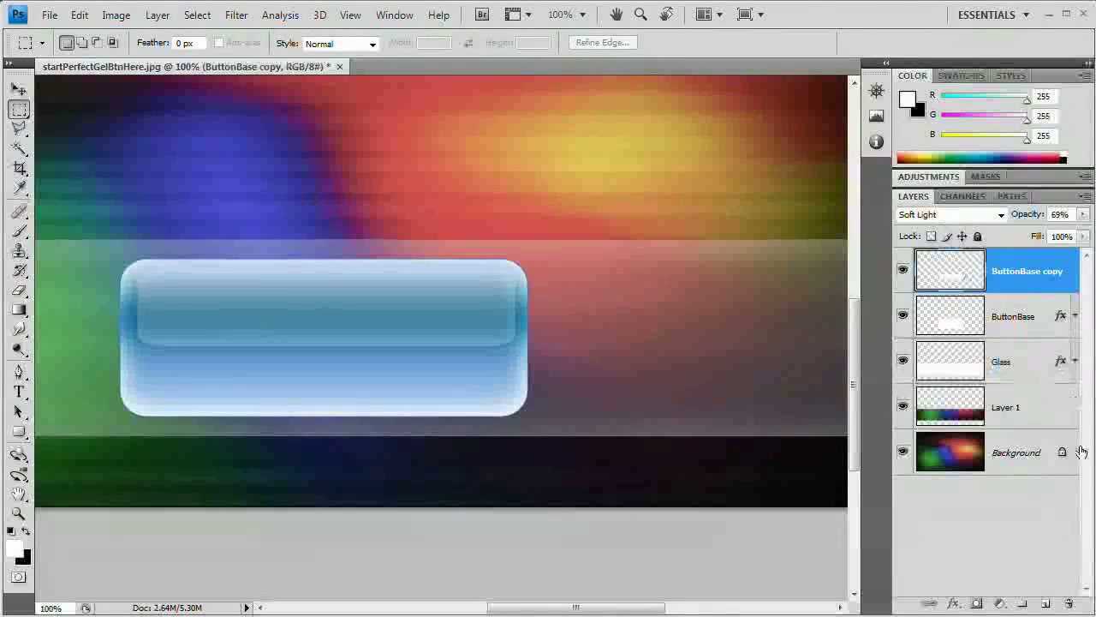
{"action": "left_click_drag", "start_coordinate": [1071, 604], "coordinate": [1071, 603]}
{"action": "left_click", "coordinate": [1046, 604]}
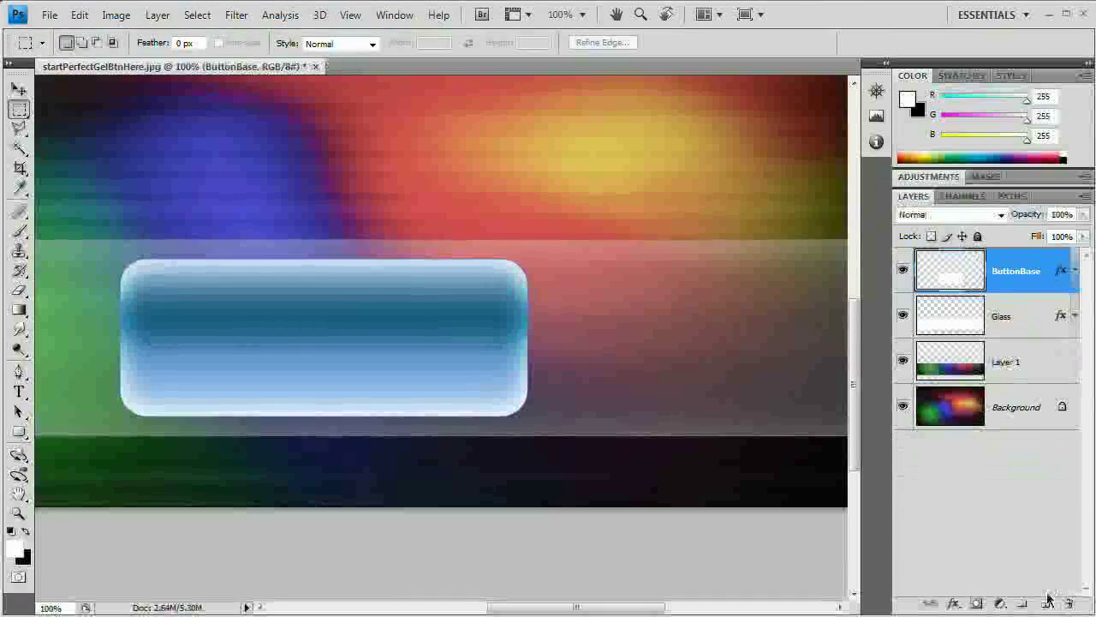
Rename the new layer to 'Shine'
{"action": "double_click", "coordinate": [1007, 270]}
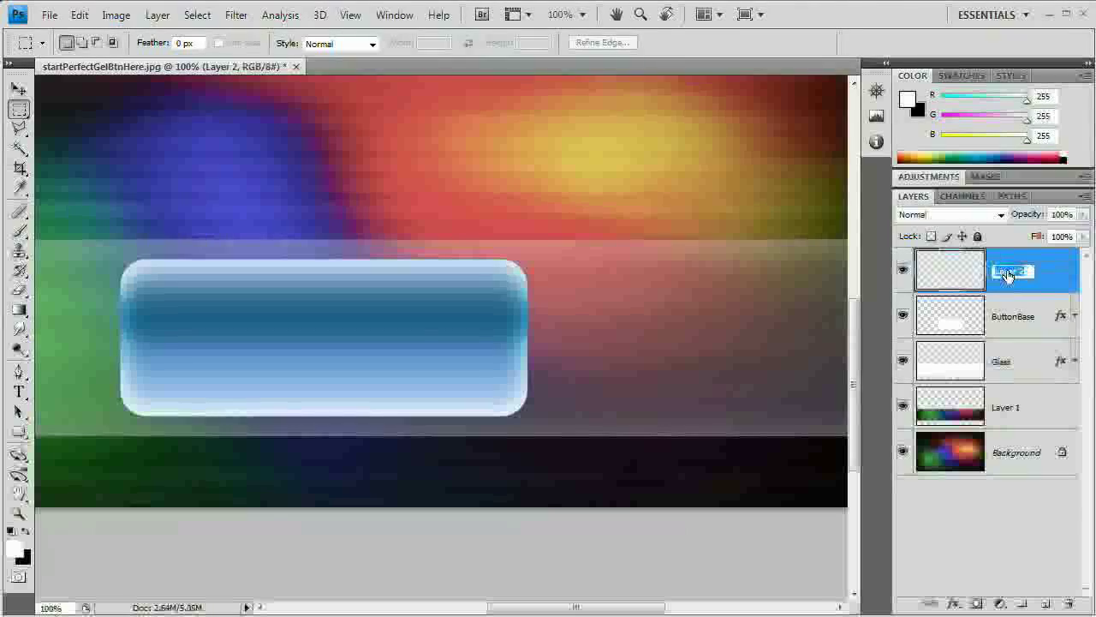
{"action": "type", "text": "Shine"}
{"action": "key", "text": "Return"}
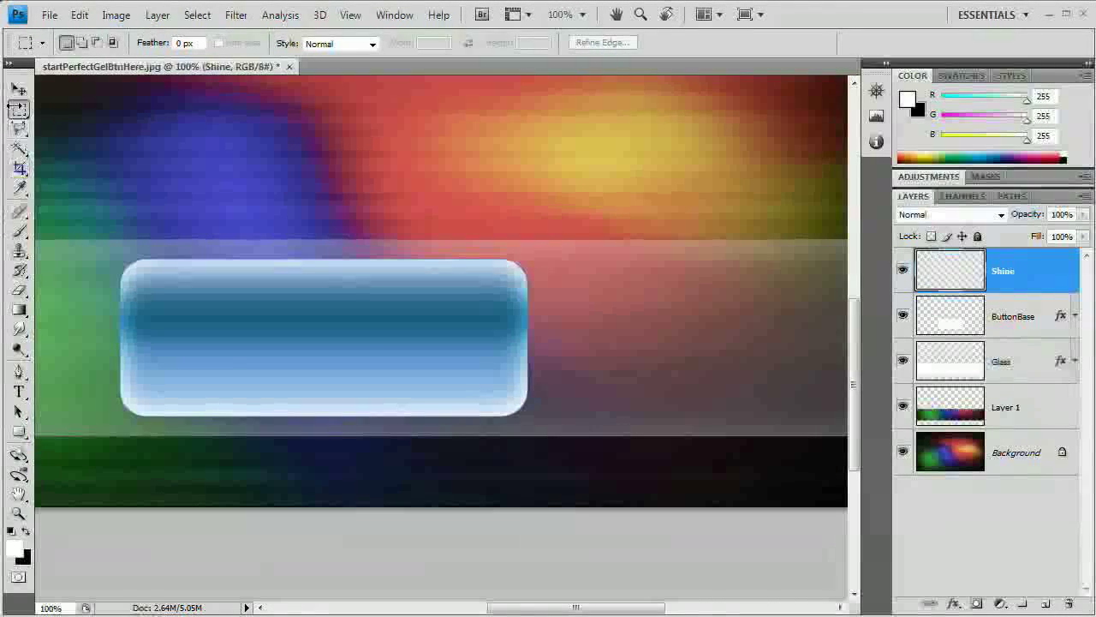
Fill a large elliptical selection over the button's top half with white, then deselect
{"action": "left_click", "coordinate": [19, 108]}
{"action": "left_click", "coordinate": [77, 126]}
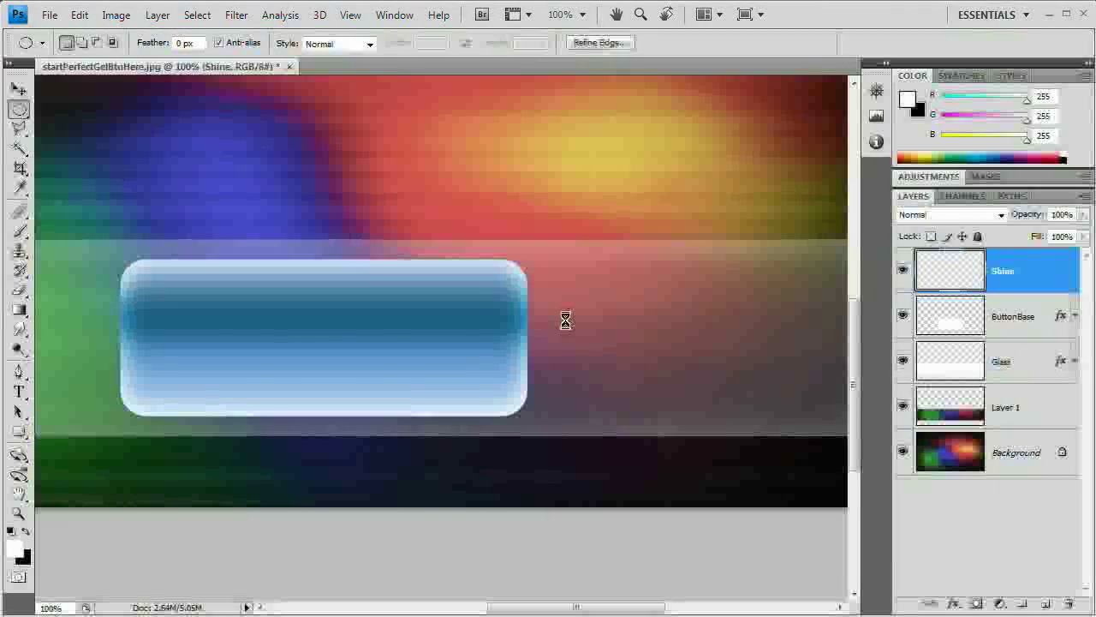
{"action": "left_click_drag", "start_coordinate": [36, 146], "coordinate": [537, 329]}
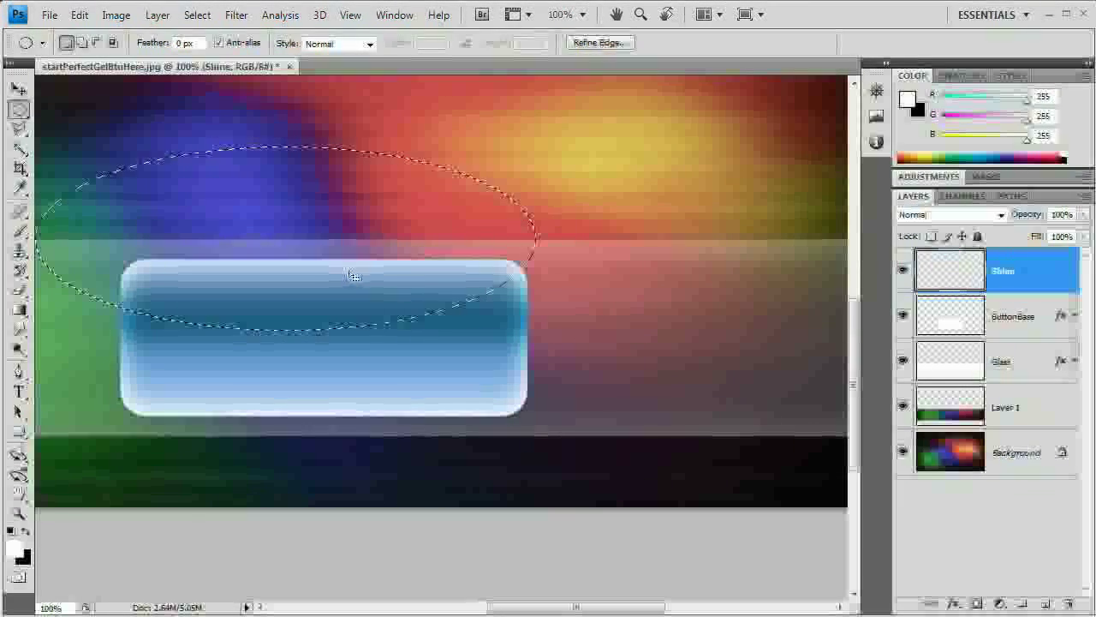
{"action": "key", "text": "shift+Right"}
{"action": "key", "text": "shift+Right"}
{"action": "key", "text": "shift+Right"}
{"action": "key", "text": "shift+Right"}
{"action": "key", "text": "shift+Right"}
{"action": "key", "text": "shift+Down"}
{"action": "key", "text": "shift+Down"}
{"action": "key", "text": "shift+Down"}
{"action": "key", "text": "shift+Down"}
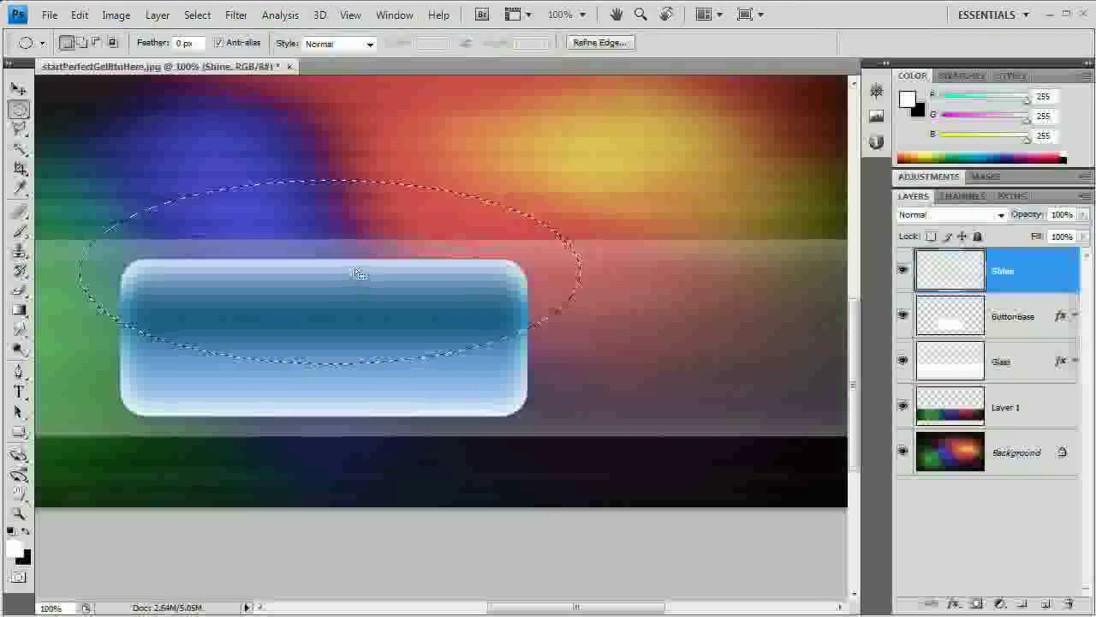
{"action": "key", "text": "alt+BackSpace"}
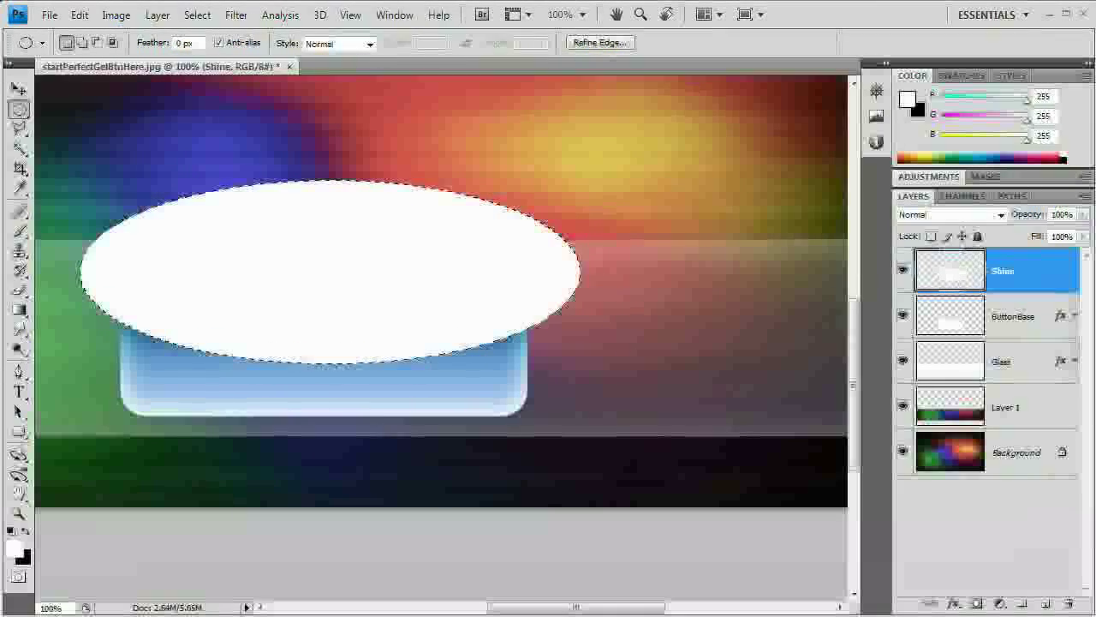
{"action": "key", "text": "ctrl+d"}
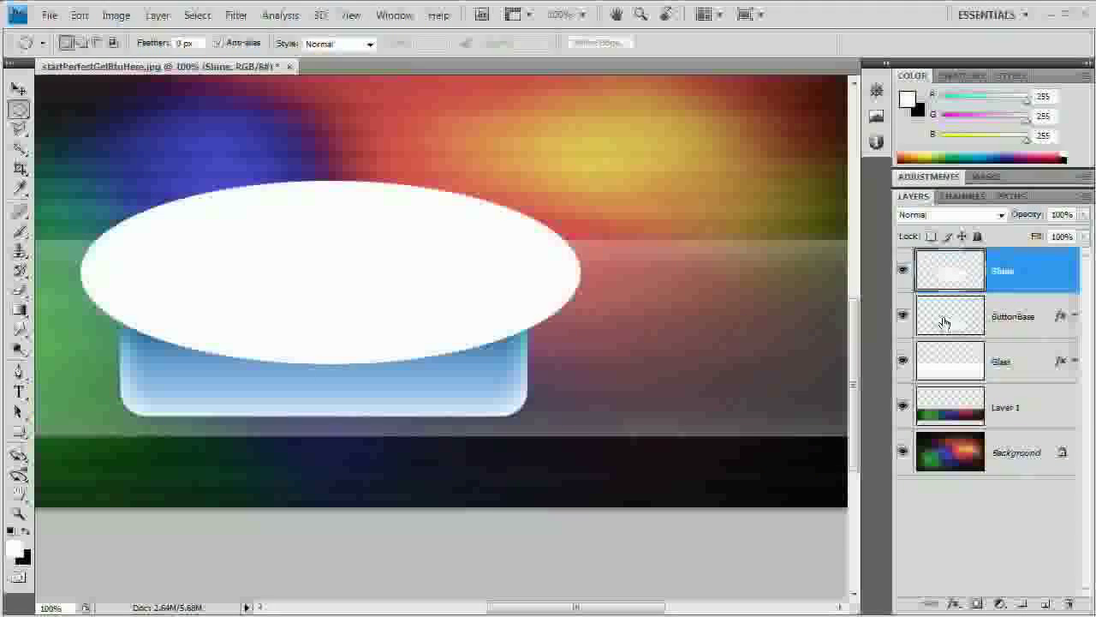
Load the ButtonBase outline as a selection and give the Shine layer a Reveal Selection layer mask
{"action": "left_click", "coordinate": [903, 269]}
{"action": "left_click", "coordinate": [947, 317]}
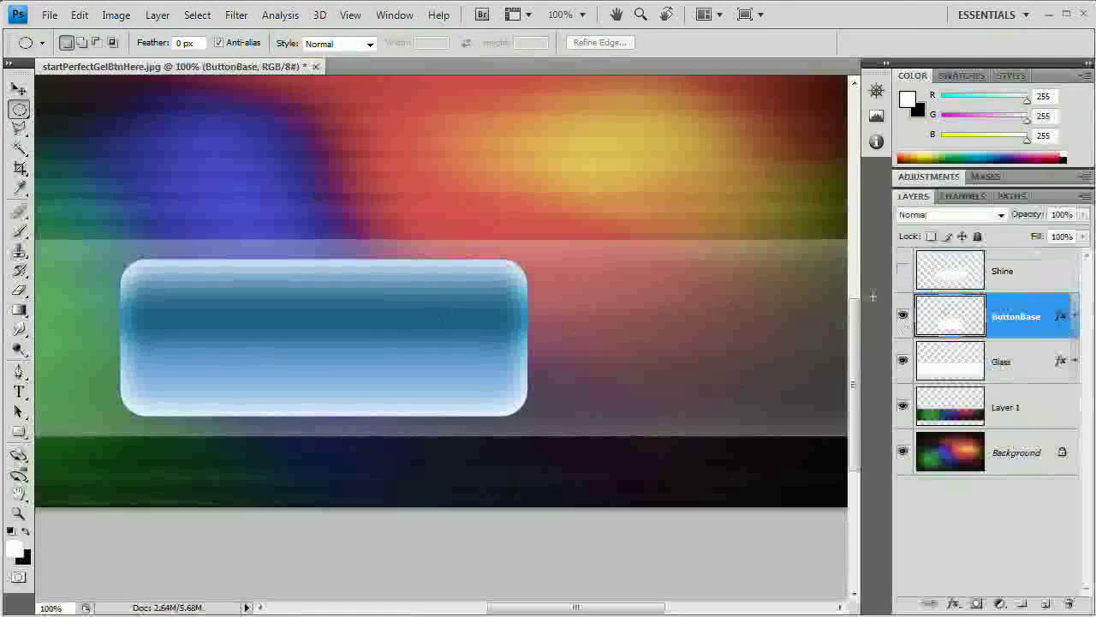
{"action": "left_click", "coordinate": [902, 270]}
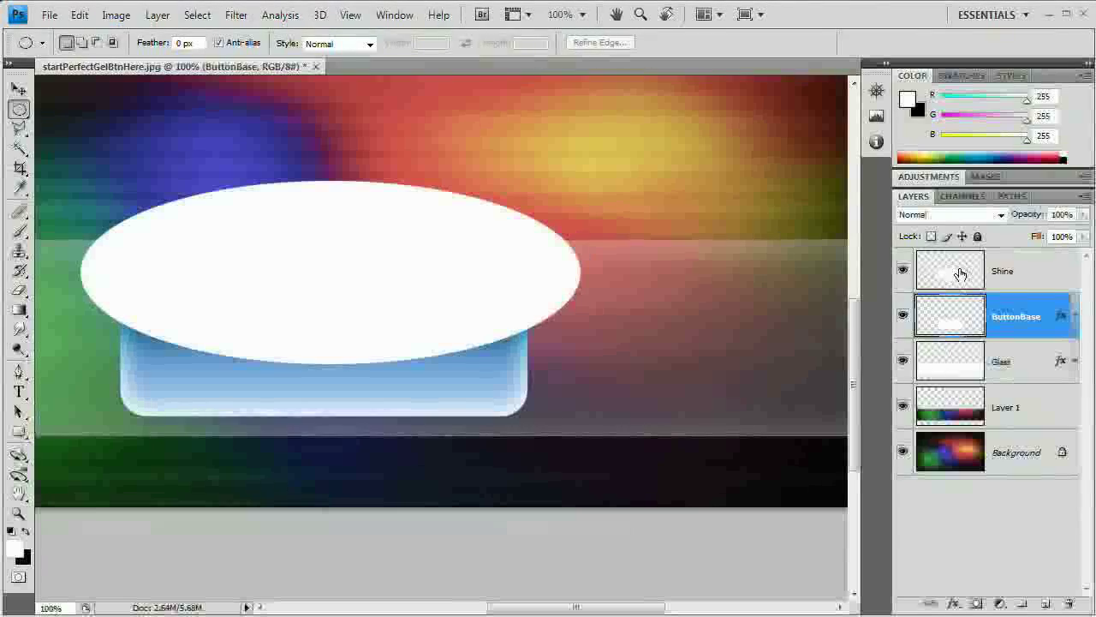
{"action": "left_click", "coordinate": [961, 273]}
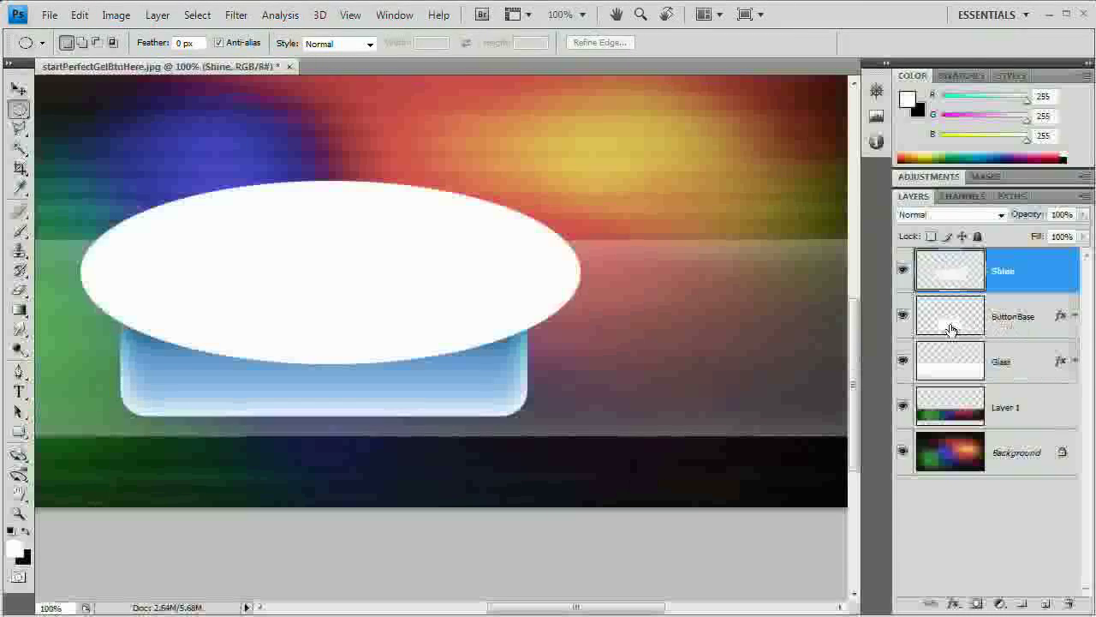
{"action": "left_click", "coordinate": [951, 321], "text": "ctrl"}
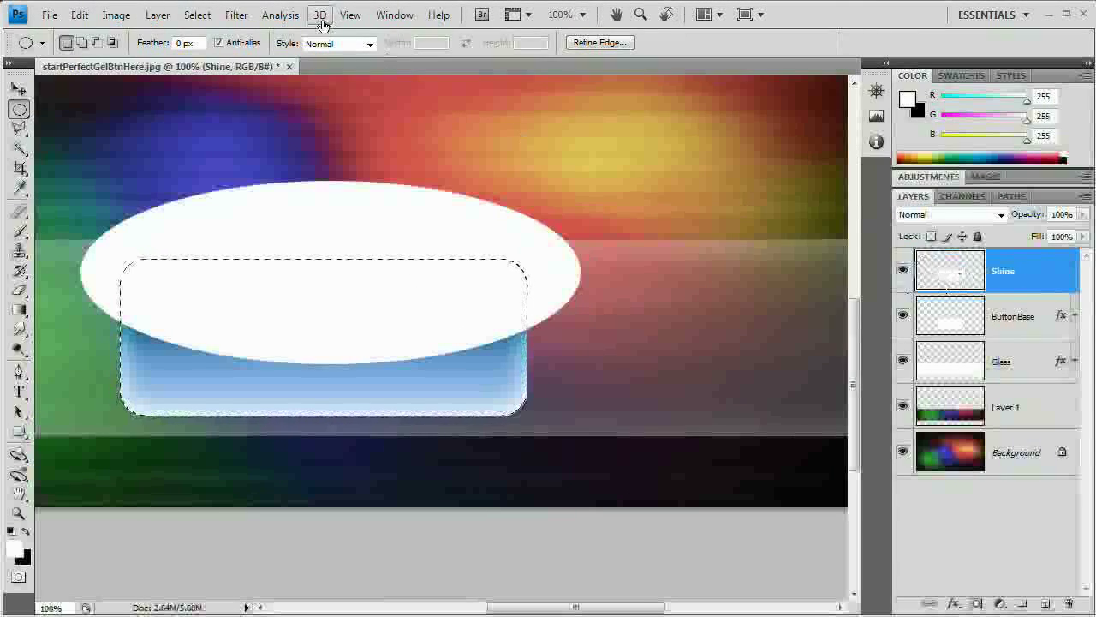
{"action": "left_click", "coordinate": [158, 15]}
{"action": "mouse_move", "coordinate": [216, 214]}
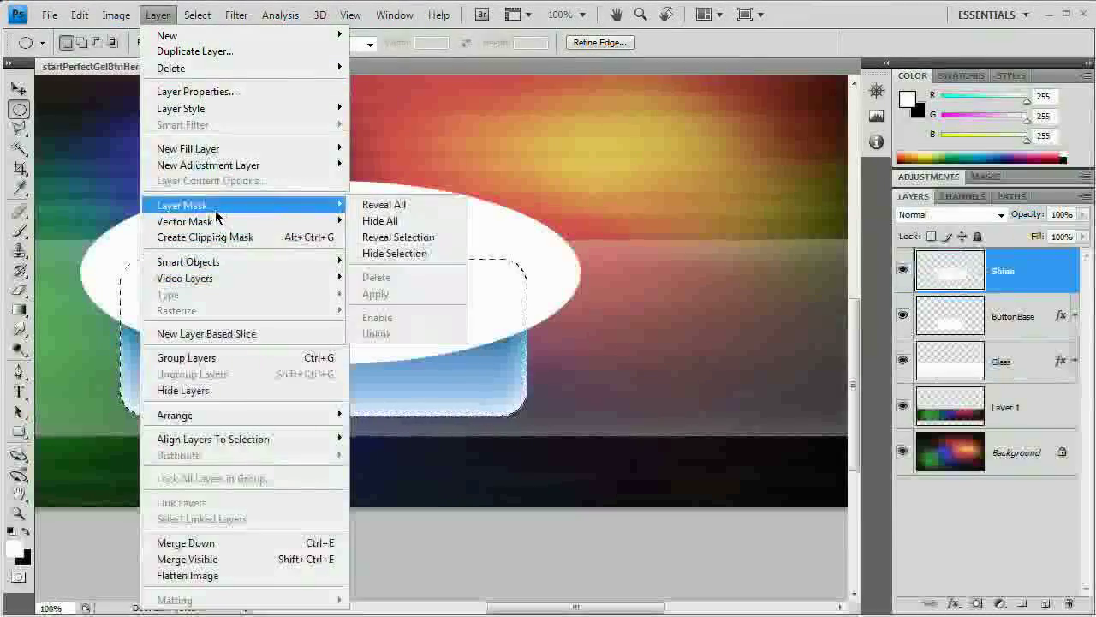
{"action": "left_click", "coordinate": [388, 240]}
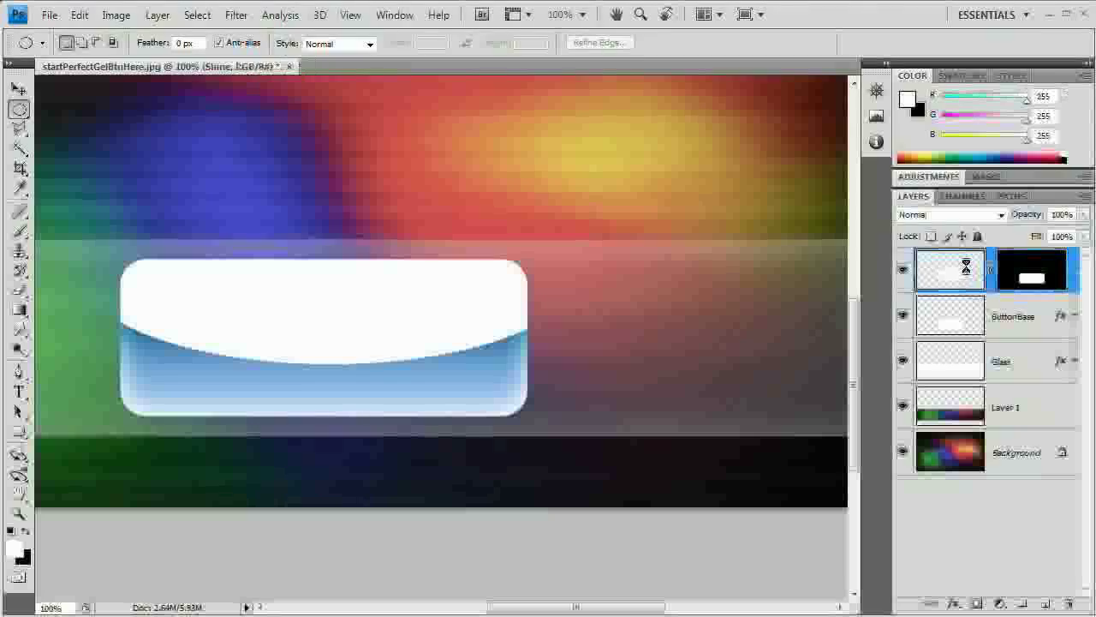
Set the Shine layer to Soft Light blend mode at 70% opacity
{"action": "left_click", "coordinate": [987, 215]}
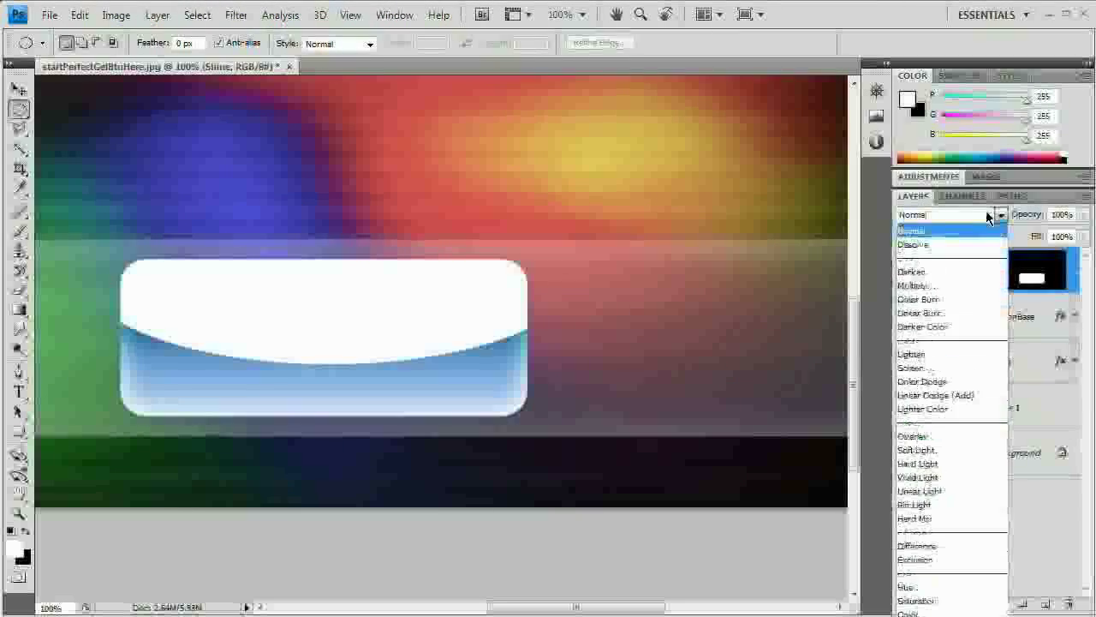
{"action": "left_click", "coordinate": [917, 450]}
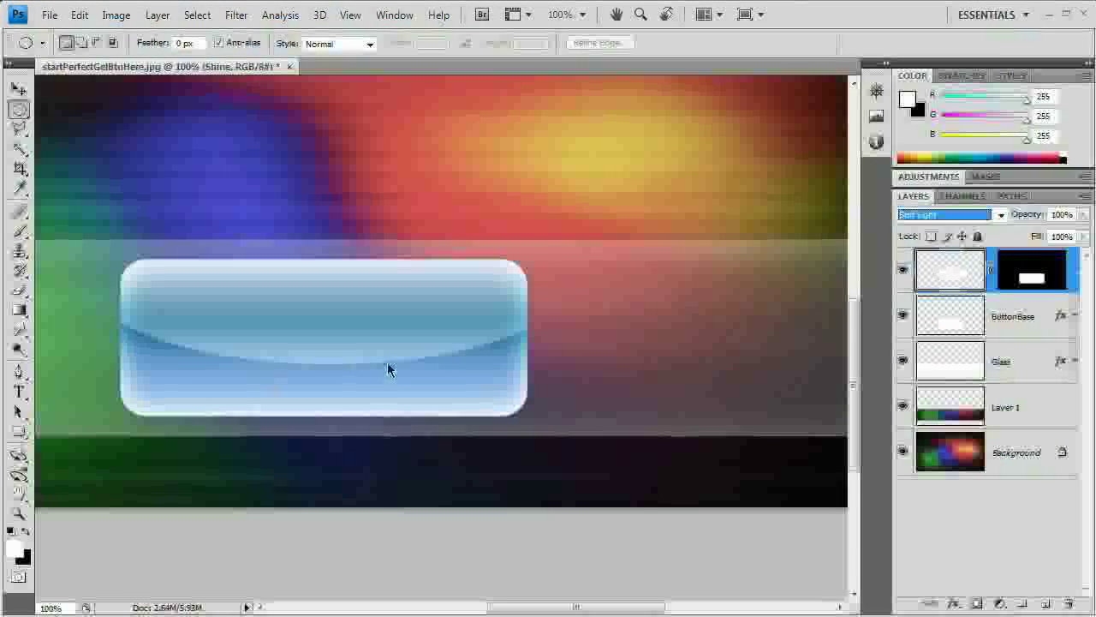
{"action": "left_click_drag", "start_coordinate": [1028, 215], "coordinate": [1005, 215]}
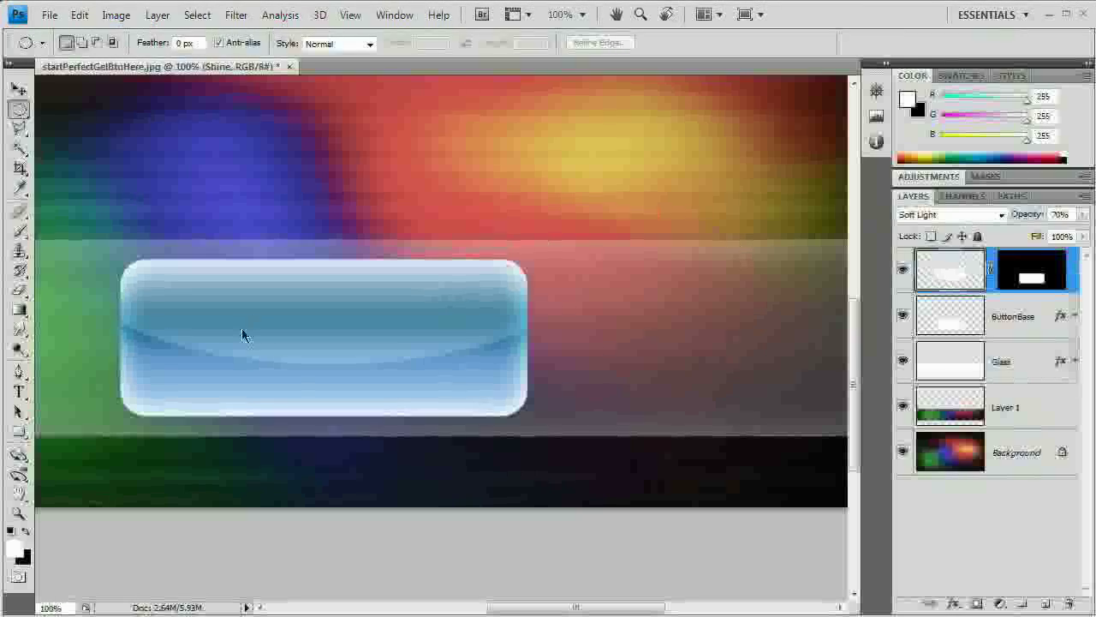
Select the Horizontal Type tool and choose Steinem as the font
{"action": "left_click", "coordinate": [19, 392]}
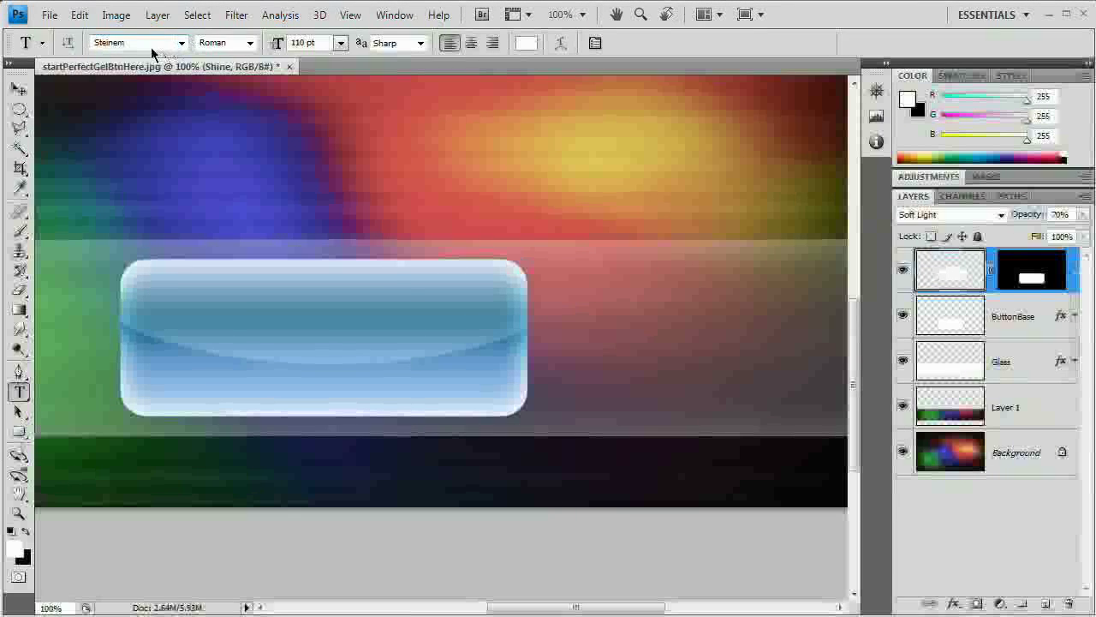
{"action": "left_click", "coordinate": [181, 42]}
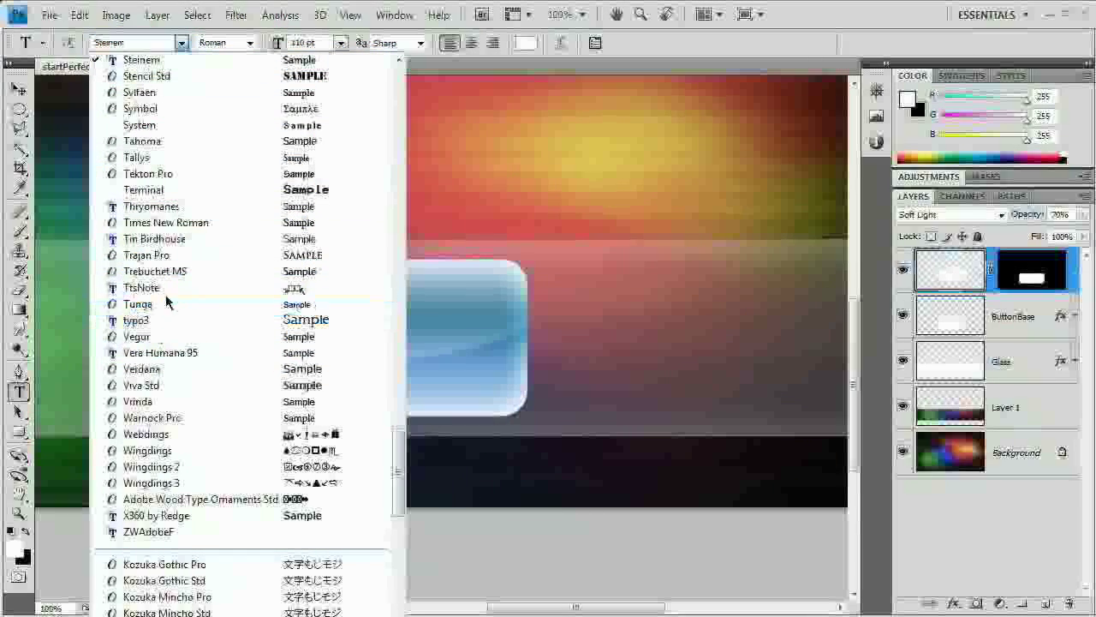
{"action": "scroll", "coordinate": [168, 301], "scroll_direction": "up", "scroll_amount": 3}
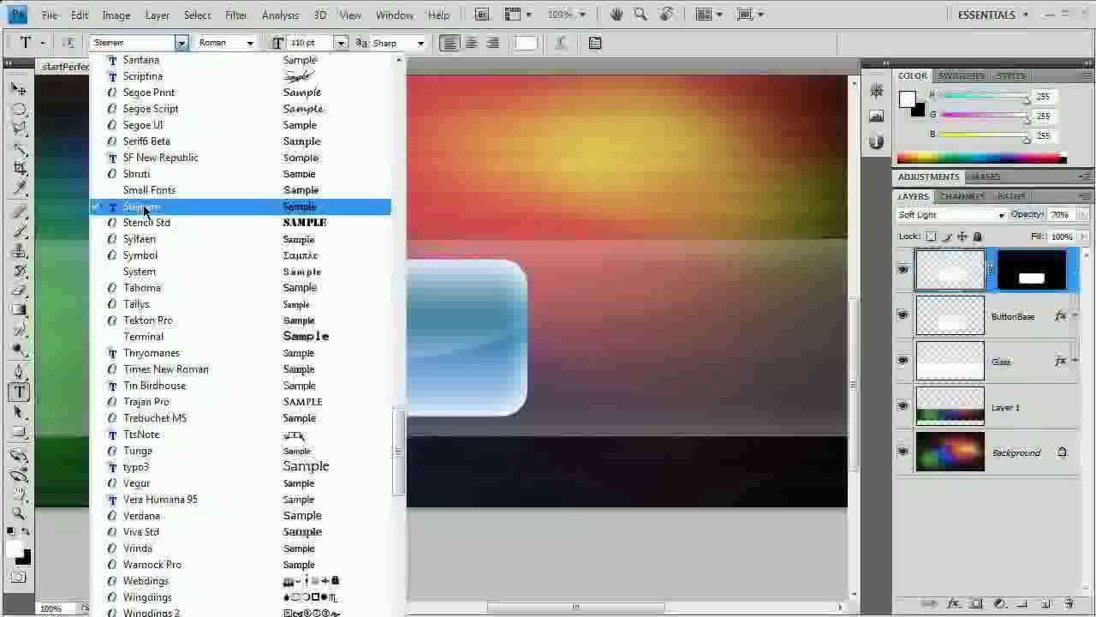
{"action": "scroll", "coordinate": [144, 209], "scroll_direction": "up", "scroll_amount": 1}
{"action": "scroll", "coordinate": [144, 209], "scroll_direction": "up", "scroll_amount": 6}
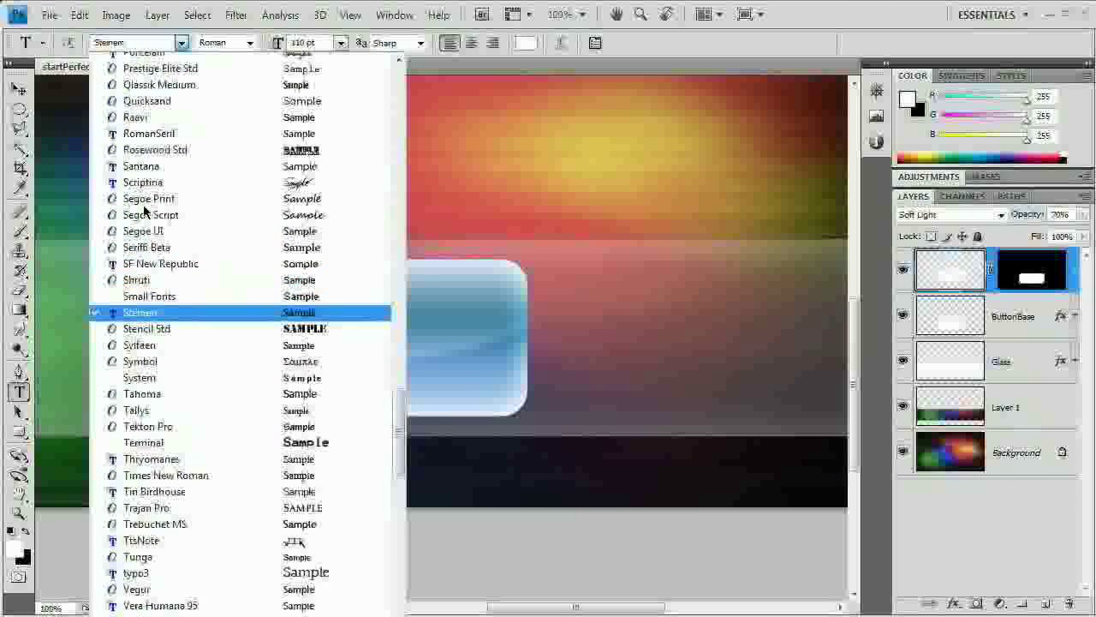
{"action": "scroll", "coordinate": [230, 263], "scroll_direction": "down", "scroll_amount": 2}
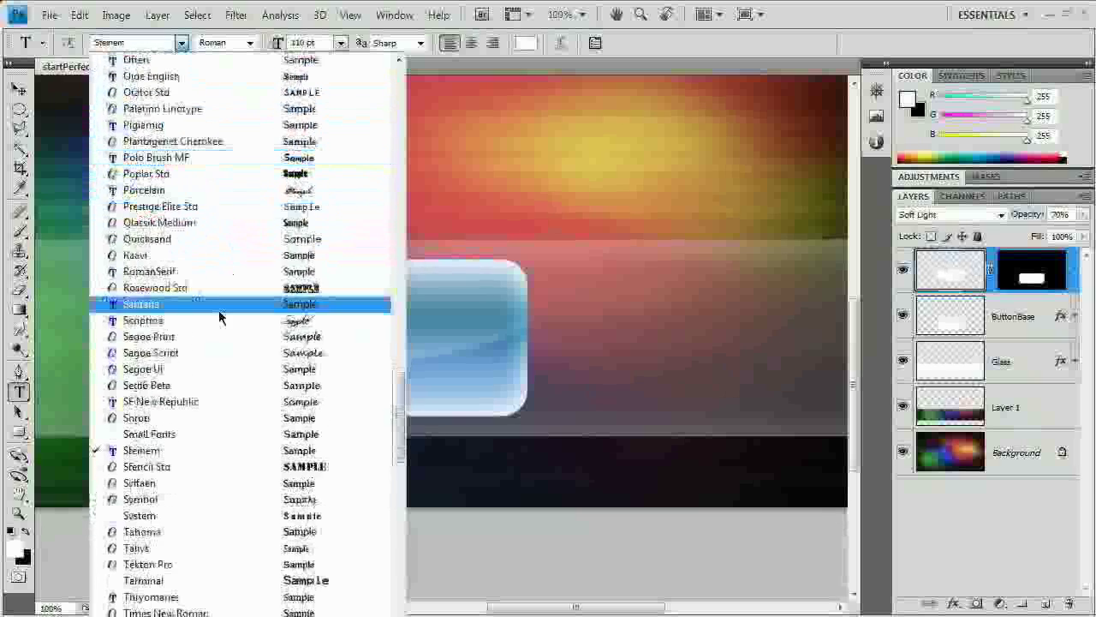
{"action": "left_click", "coordinate": [168, 457]}
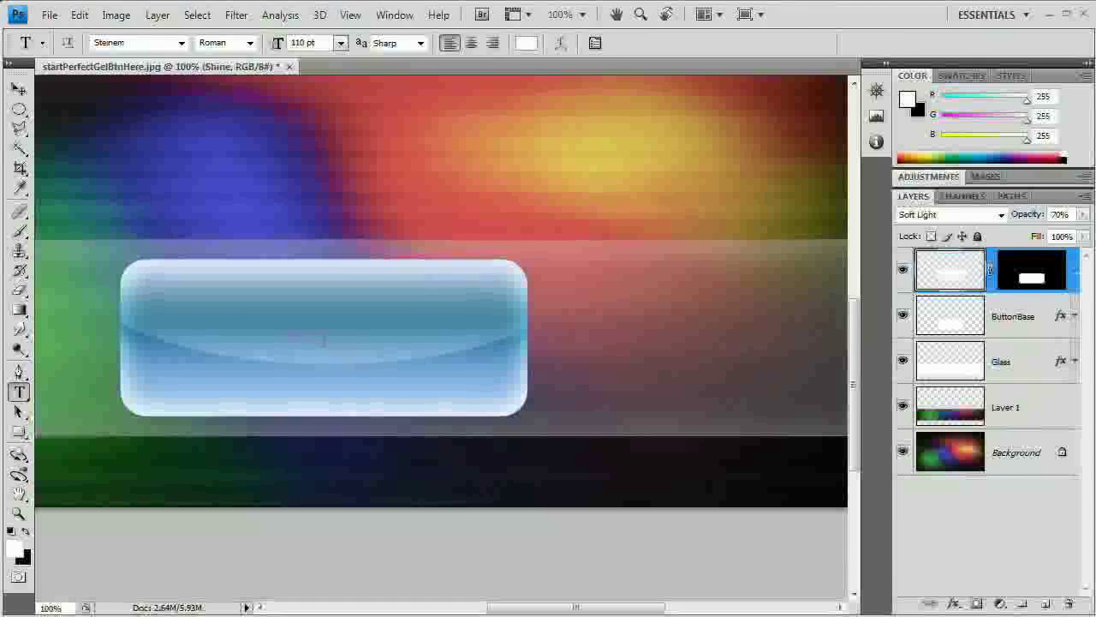
Type 'Tutvid' on the button and set its size to 120 pt
{"action": "left_click", "coordinate": [297, 339]}
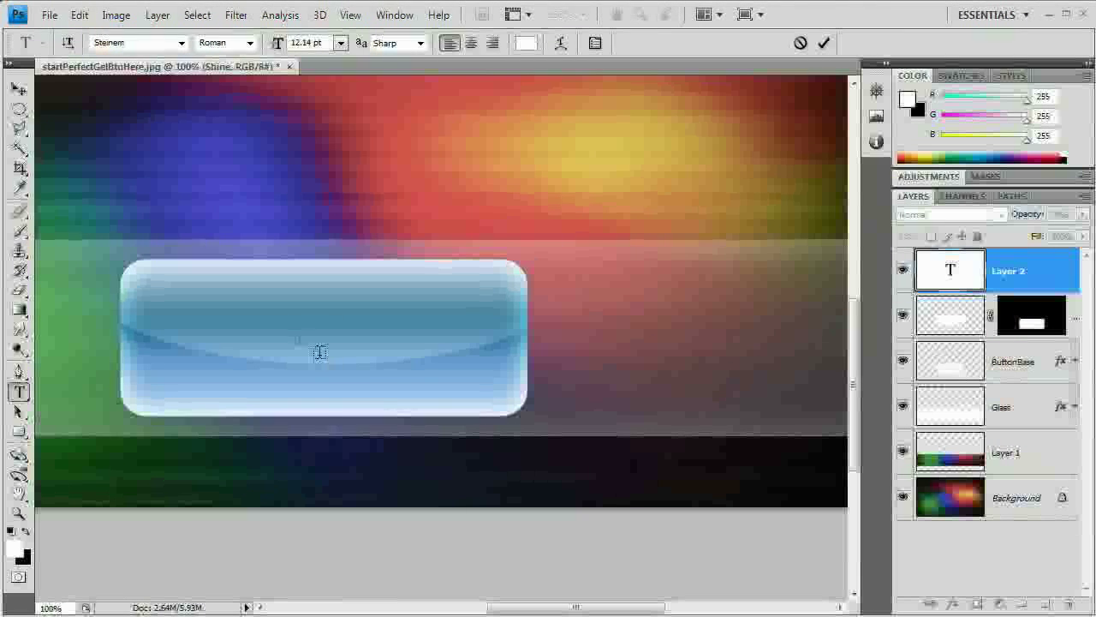
{"action": "type", "text": "Tutvid"}
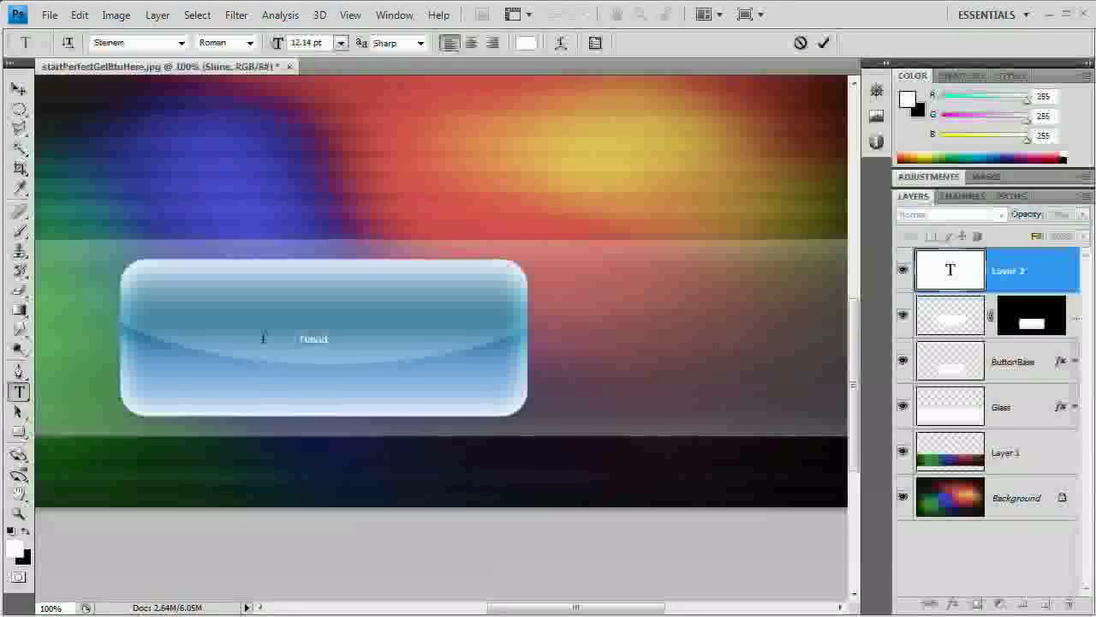
{"action": "key", "text": "ctrl+a"}
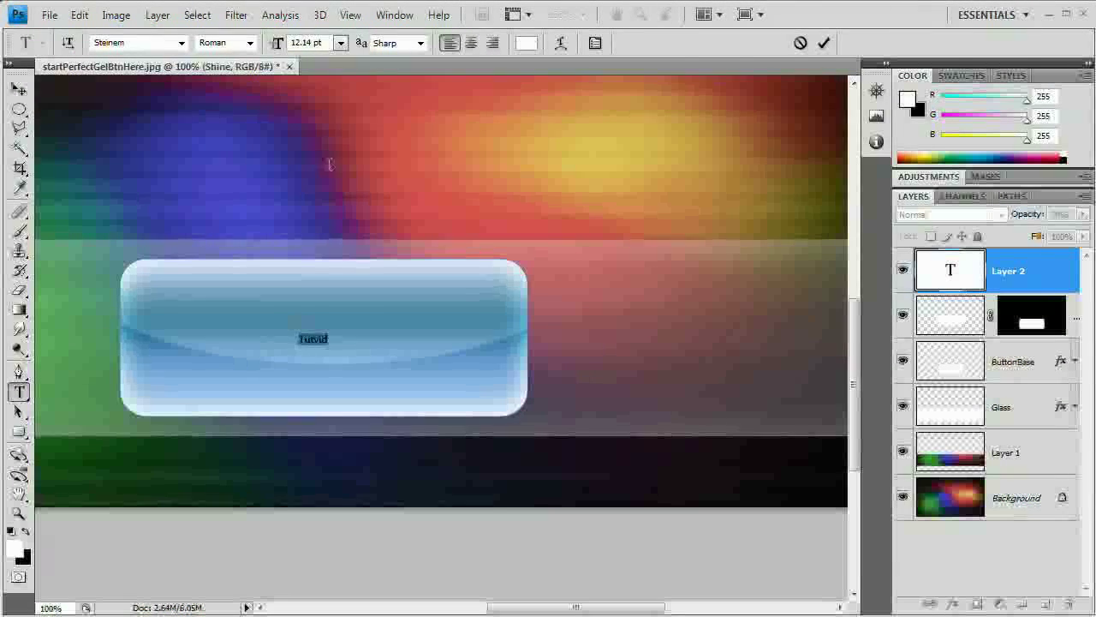
{"action": "left_click", "coordinate": [340, 42]}
{"action": "left_click", "coordinate": [334, 337]}
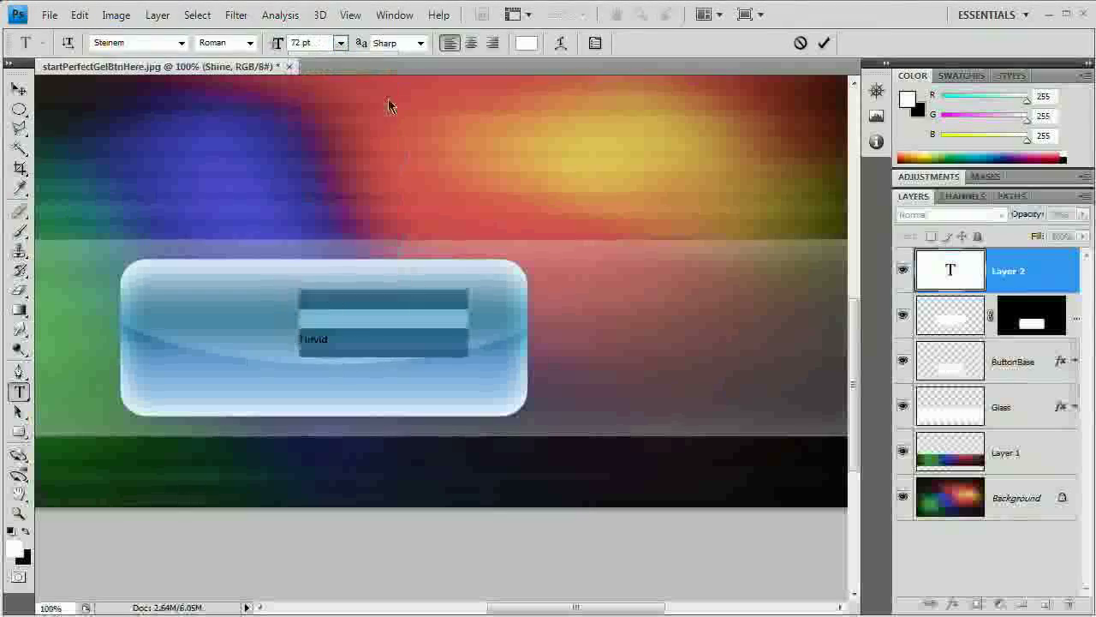
{"action": "type", "text": "120"}
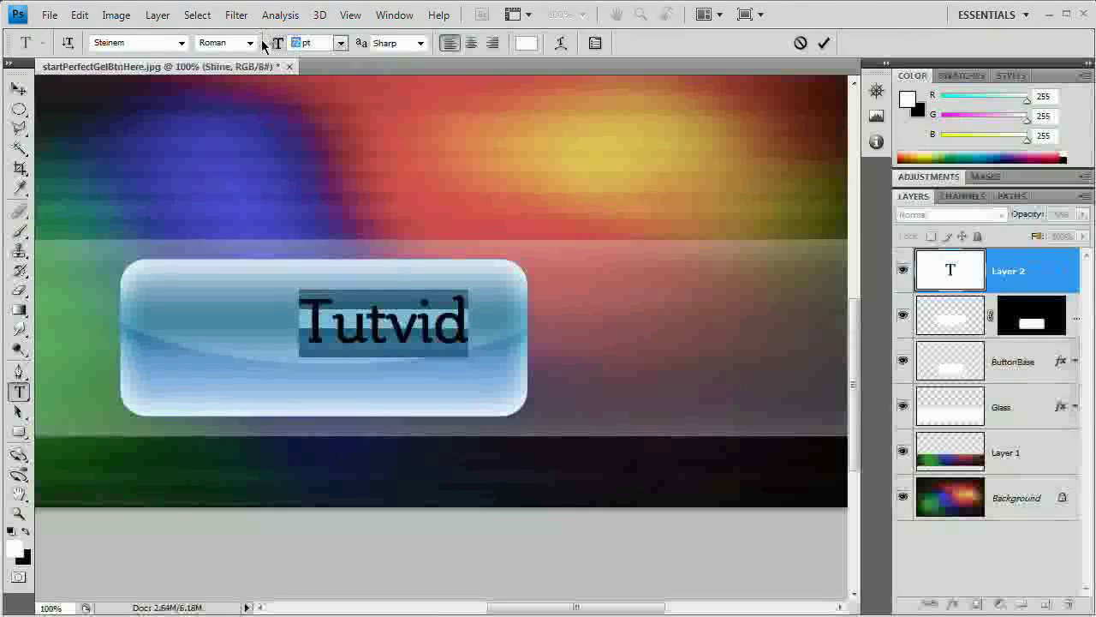
{"action": "key", "text": "Return"}
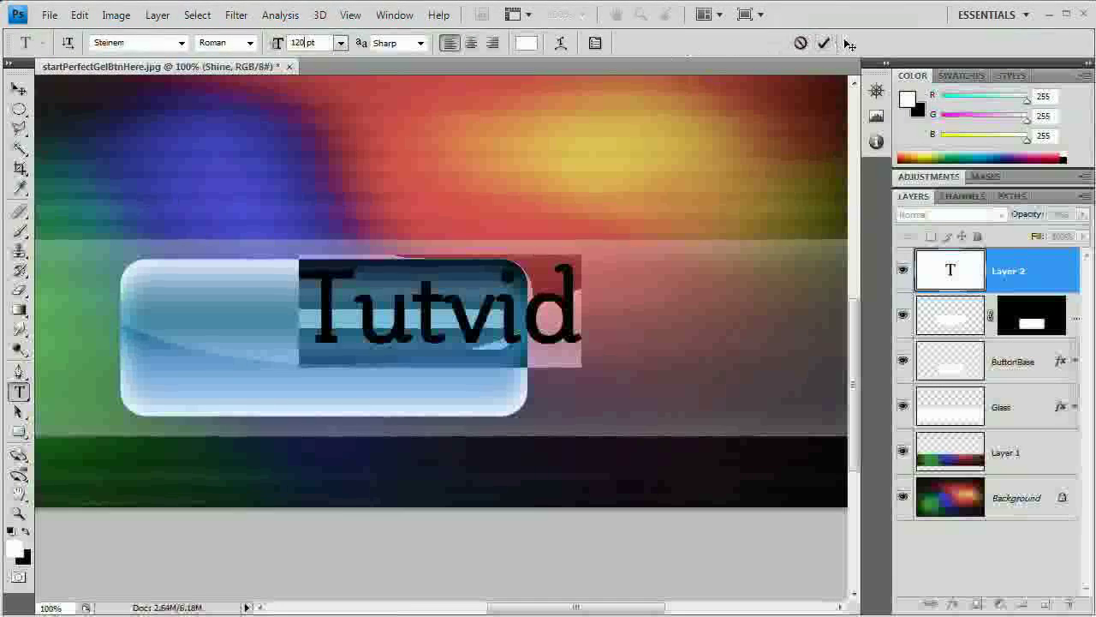
Commit the Tutvid text and move it to the centre of the button
{"action": "key", "text": "ctrl+Return"}
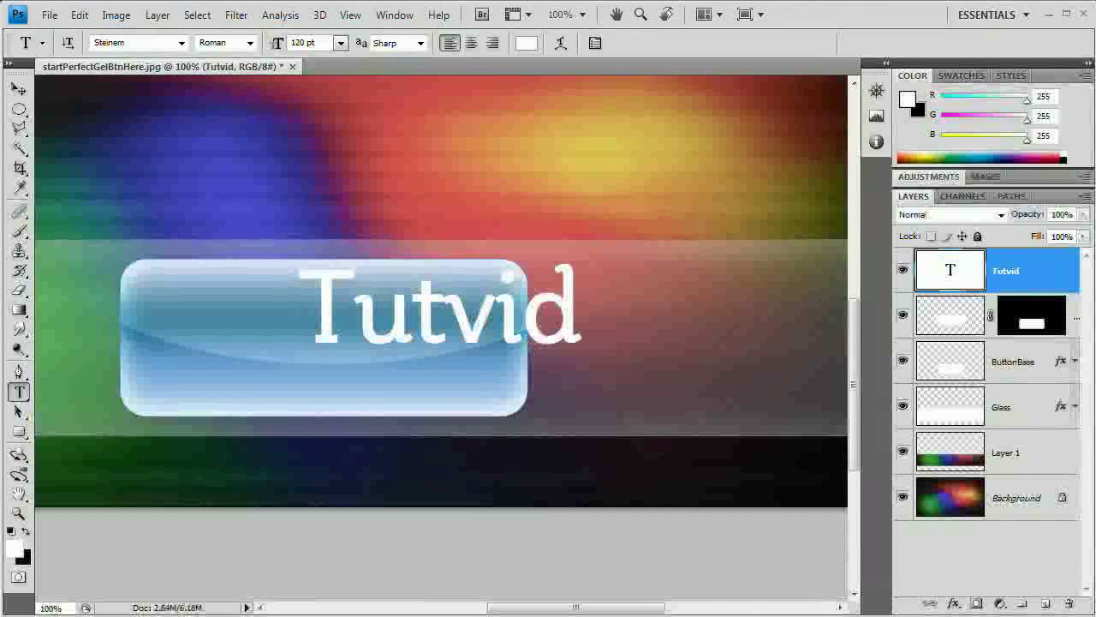
{"action": "key", "text": "v"}
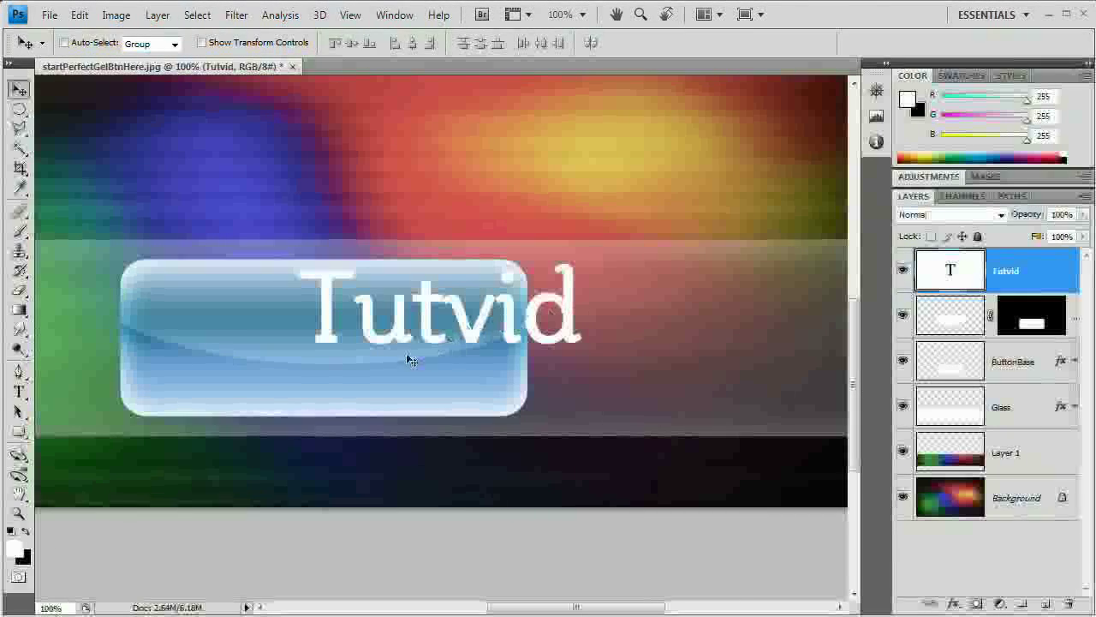
{"action": "left_click_drag", "start_coordinate": [567, 311], "coordinate": [447, 341]}
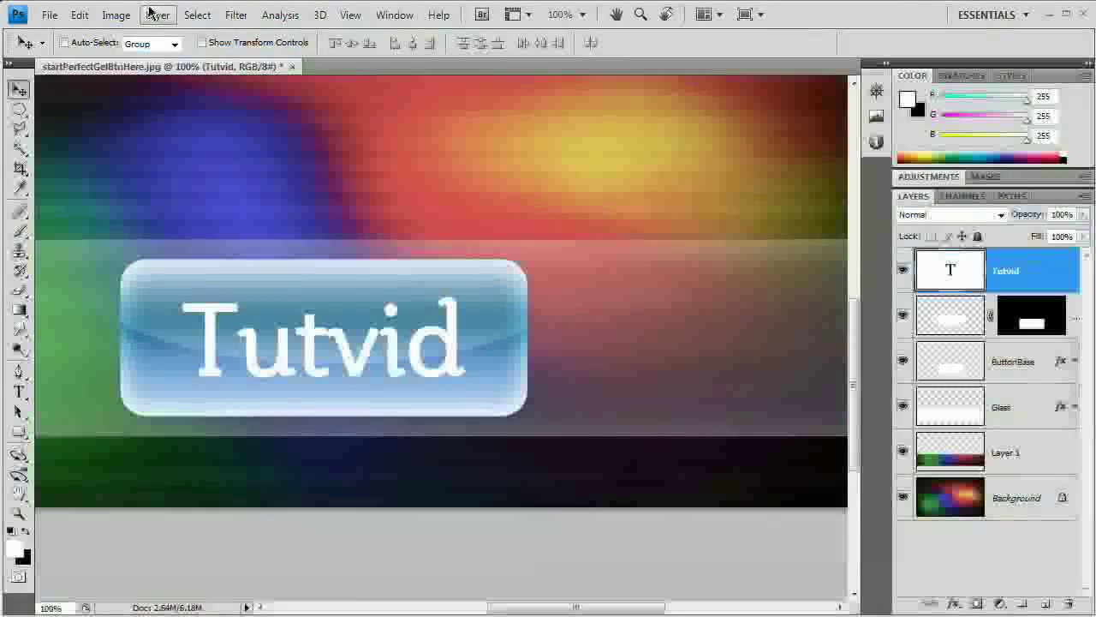
Add a Color Overlay layer style to the Tutvid text in dark grey 454545
{"action": "left_click", "coordinate": [158, 15]}
{"action": "mouse_move", "coordinate": [202, 108]}
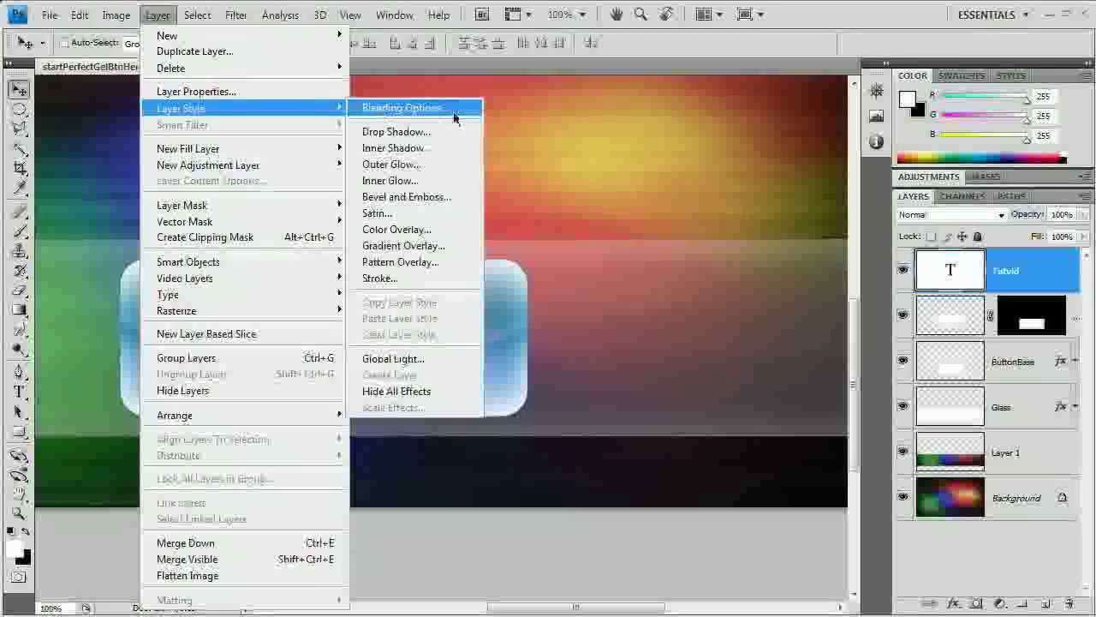
{"action": "left_click", "coordinate": [397, 229]}
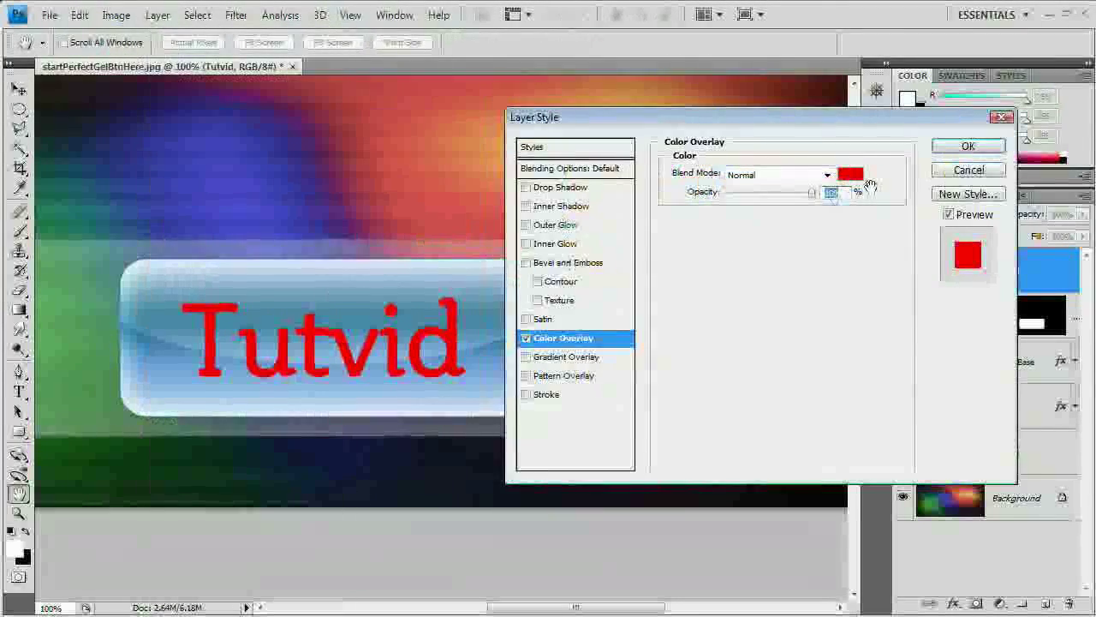
{"action": "left_click", "coordinate": [850, 174]}
{"action": "mouse_move", "coordinate": [358, 318]}
{"action": "left_mouse_down"}
{"action": "mouse_move", "coordinate": [336, 301]}
{"action": "mouse_move", "coordinate": [340, 311]}
{"action": "left_mouse_up"}
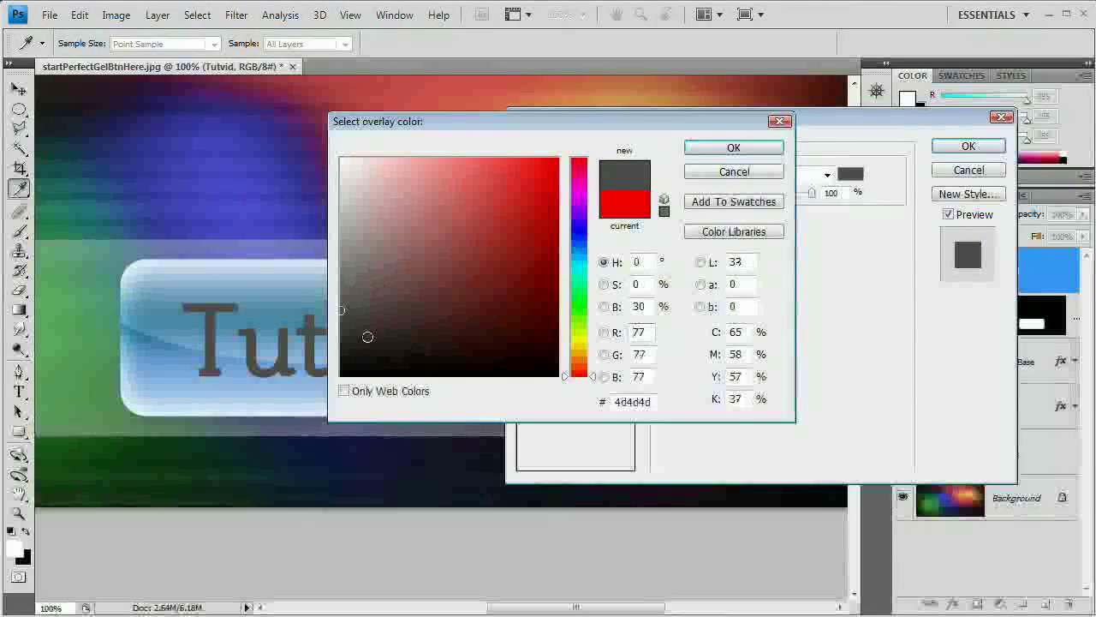
{"action": "left_click", "coordinate": [339, 326]}
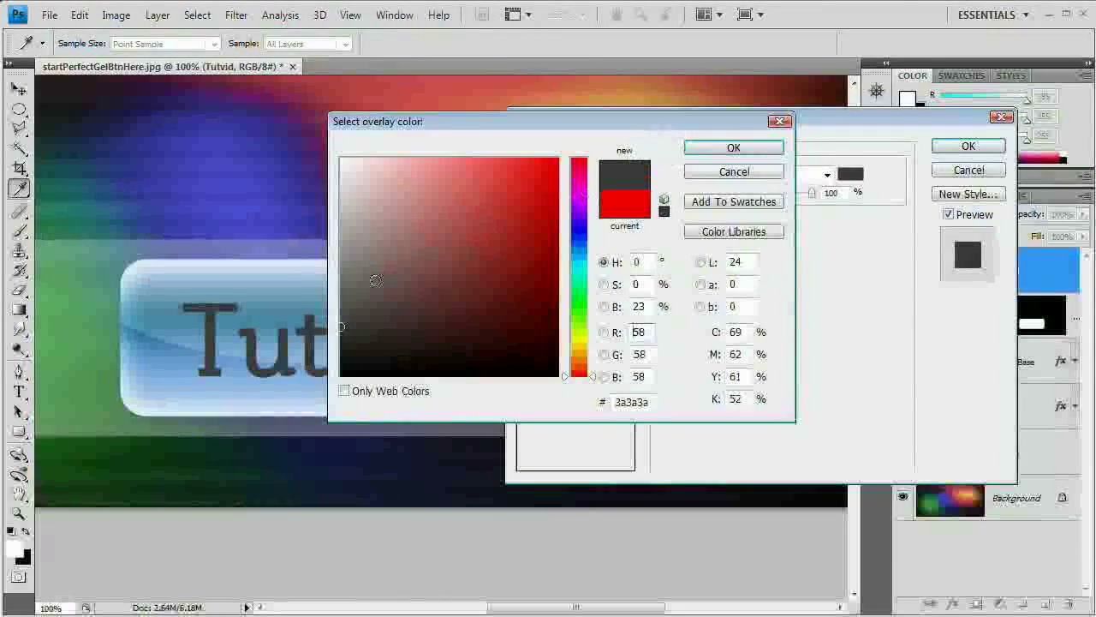
{"action": "left_click", "coordinate": [341, 317]}
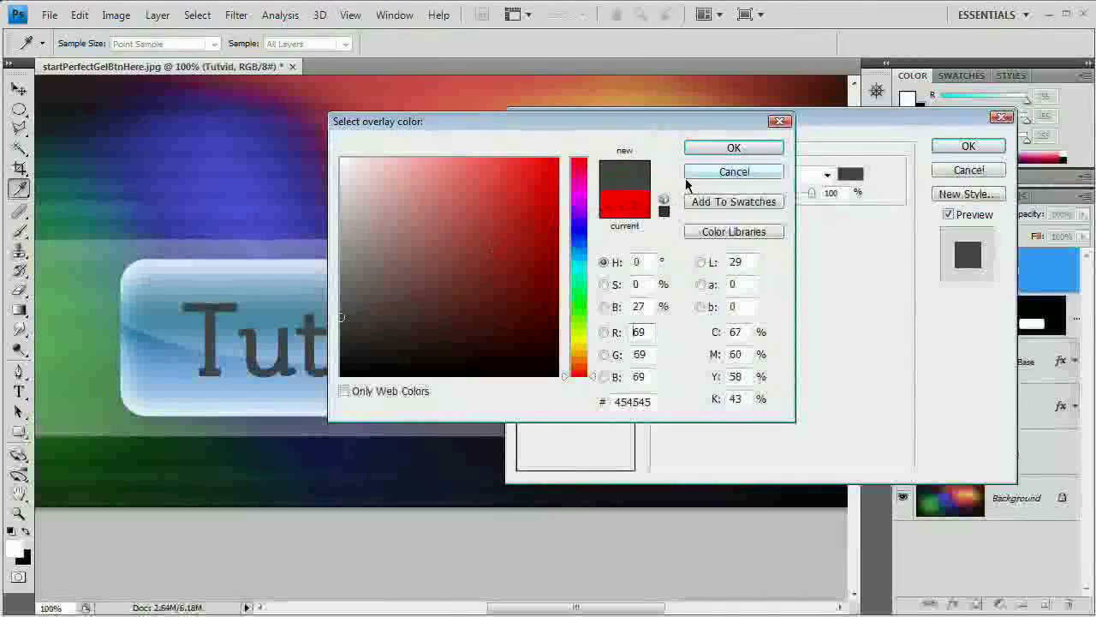
{"action": "left_click", "coordinate": [733, 147]}
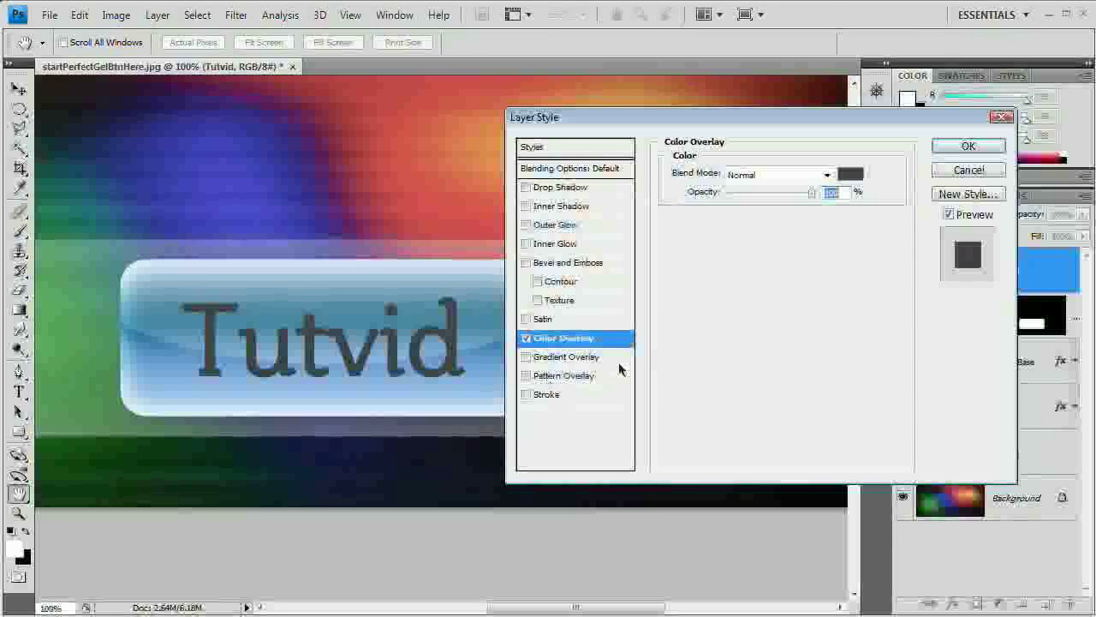
Add a 1 px reversed gradient stroke at 70% opacity to the Tutvid text
{"action": "left_click", "coordinate": [546, 396]}
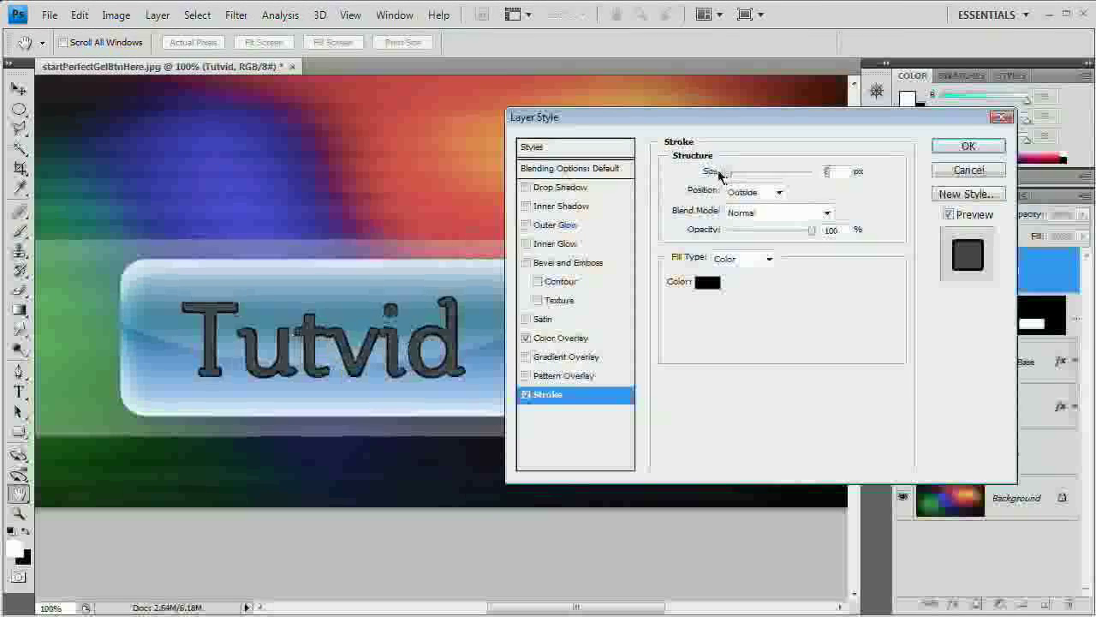
{"action": "left_click_drag", "start_coordinate": [720, 174], "coordinate": [713, 171]}
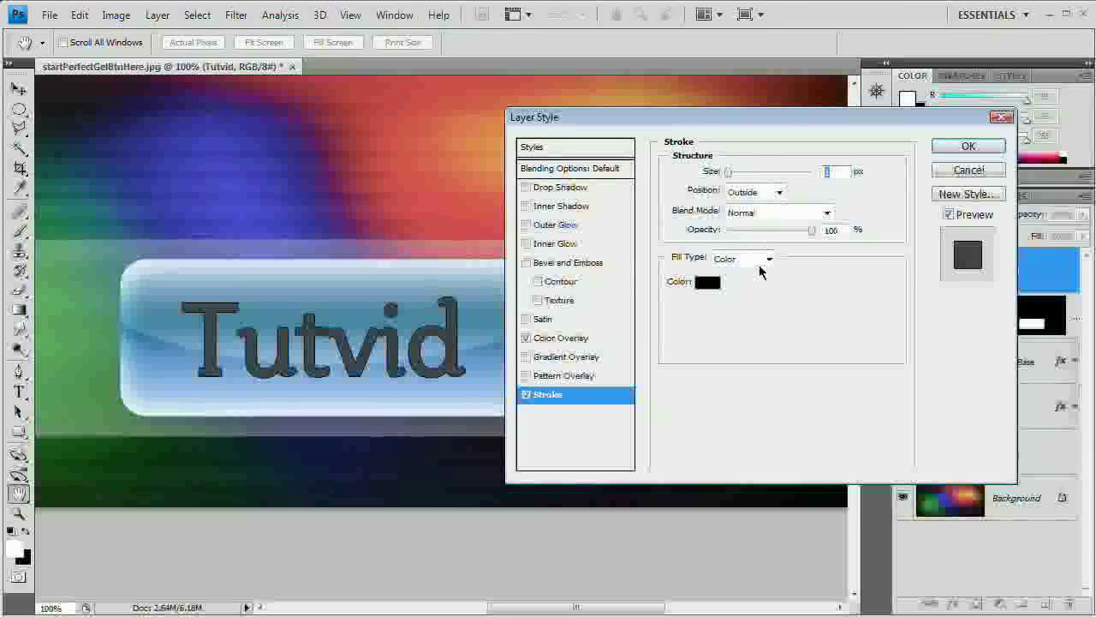
{"action": "left_click", "coordinate": [741, 290]}
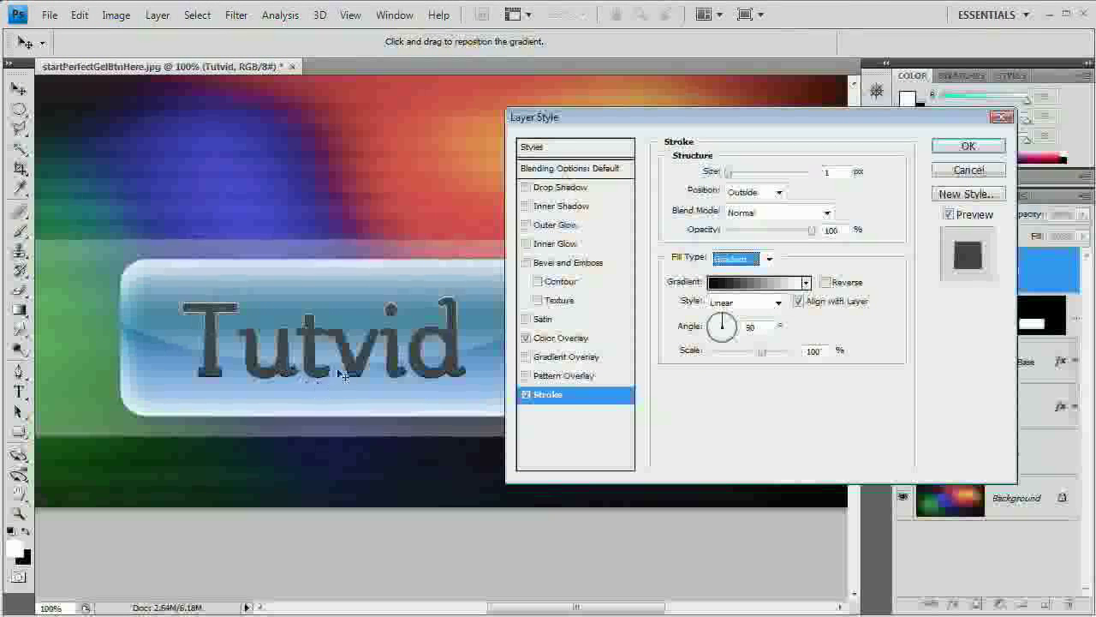
{"action": "left_click", "coordinate": [825, 282]}
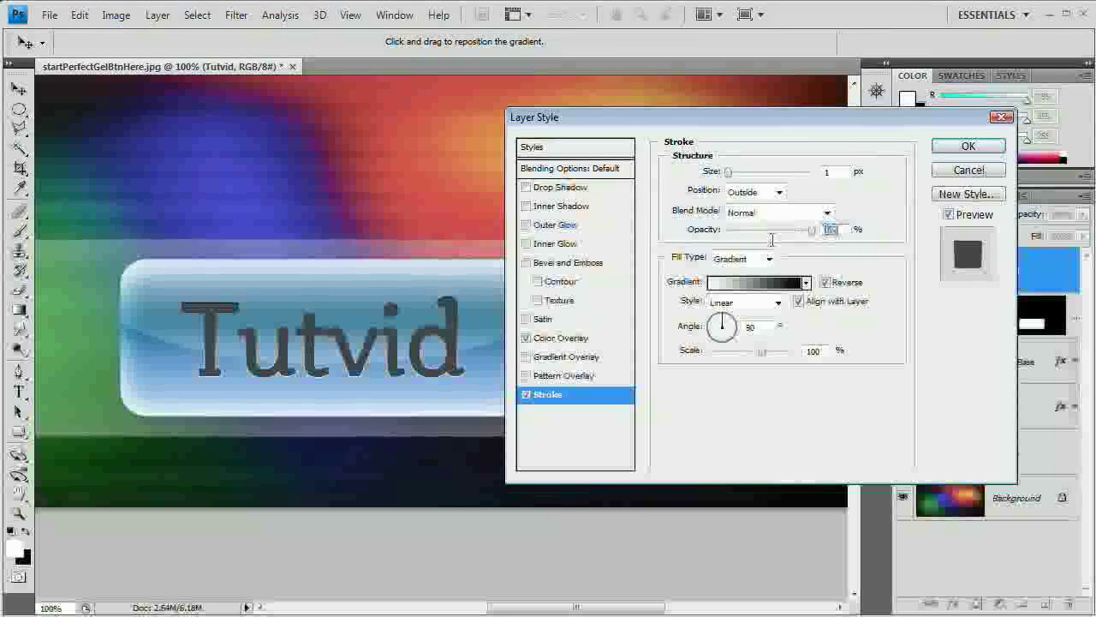
{"action": "type", "text": "70"}
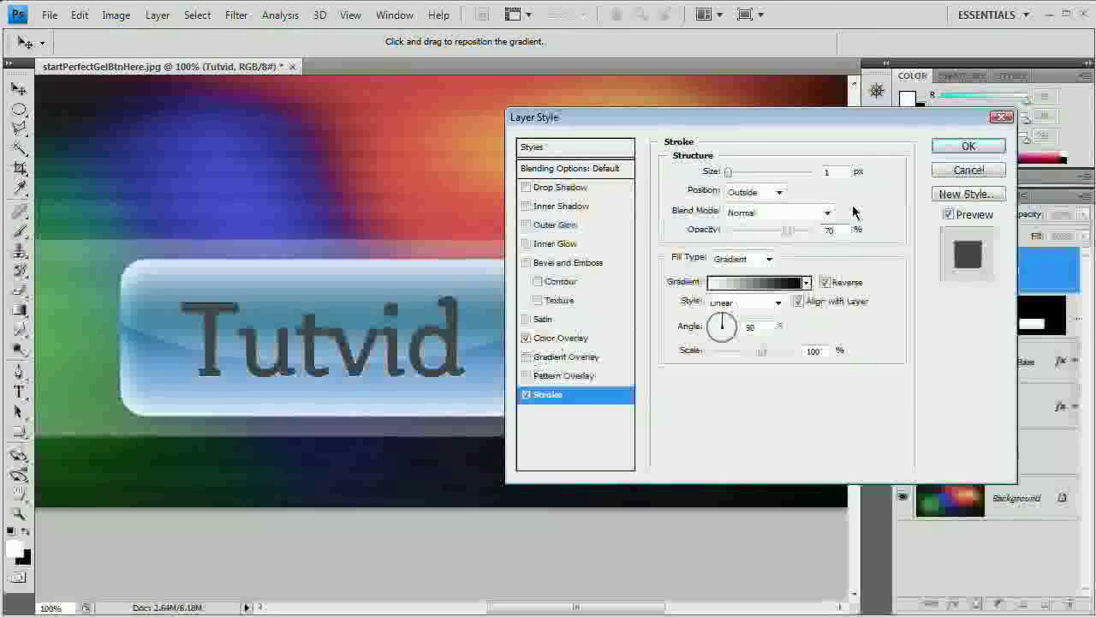
Add an Inner Shadow at 120°, distance 2, size 3, 45% opacity, and apply the styles
{"action": "left_click", "coordinate": [552, 207]}
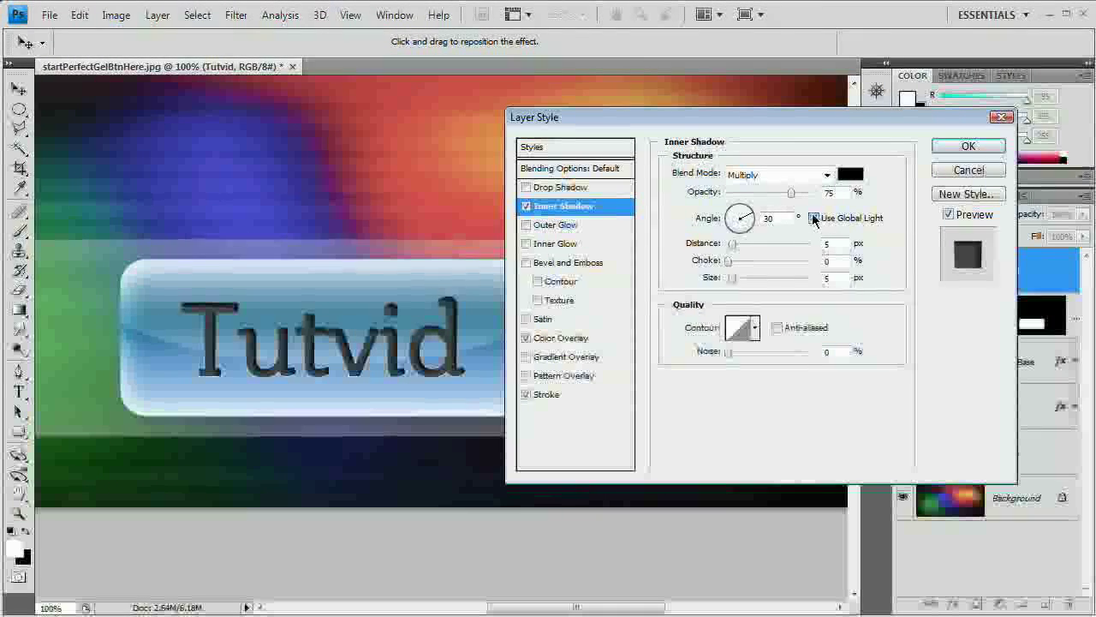
{"action": "double_click", "coordinate": [773, 218]}
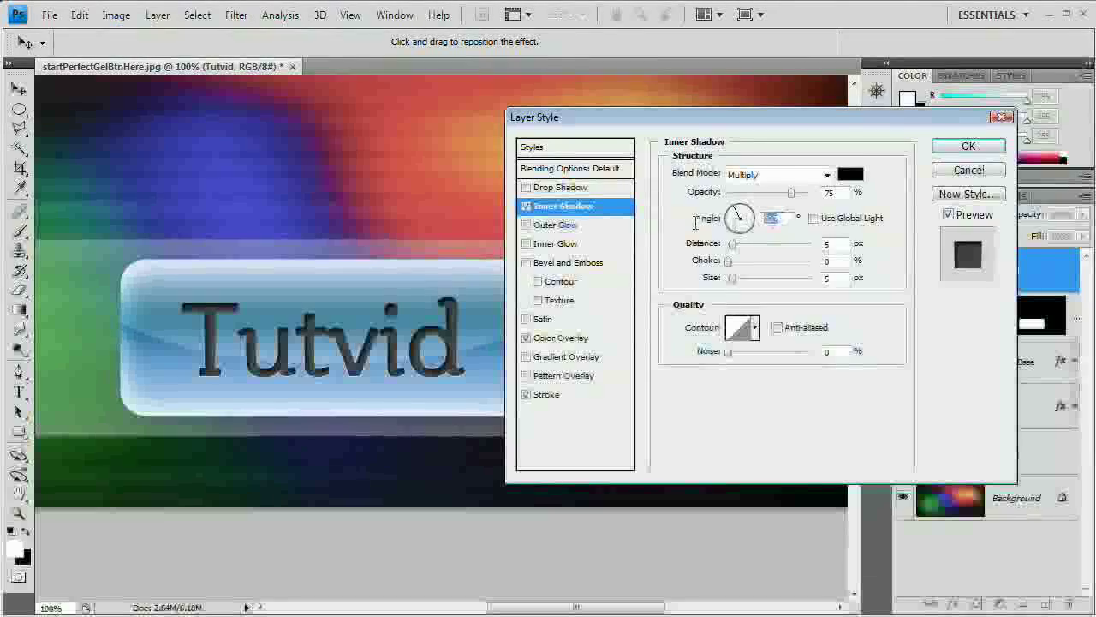
{"action": "key", "text": "Tab"}
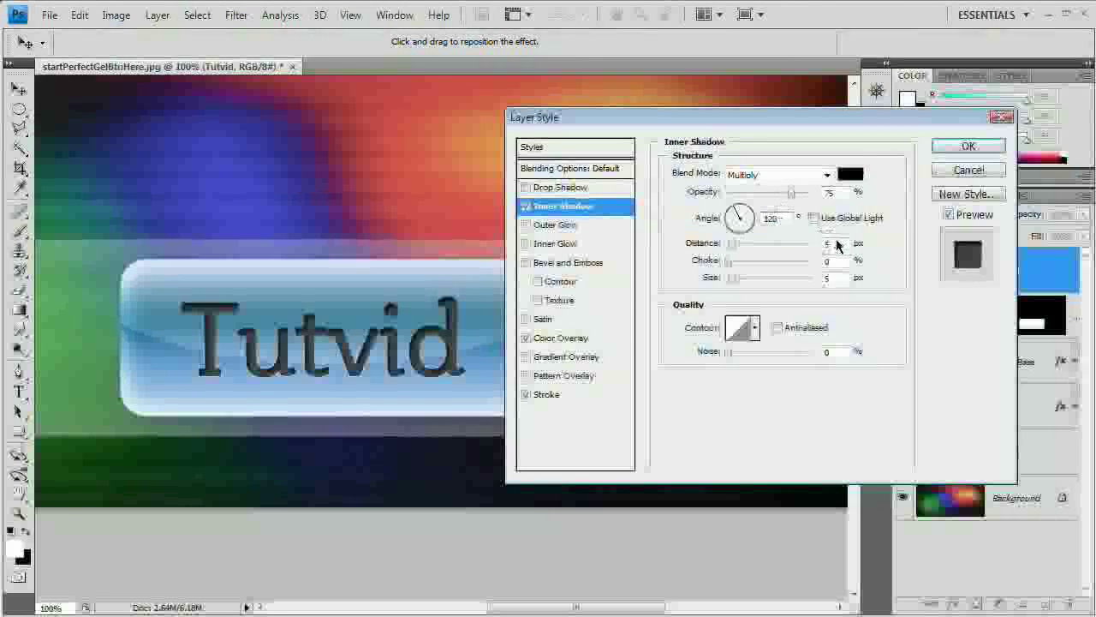
{"action": "type", "text": "2"}
{"action": "key", "text": "Tab"}
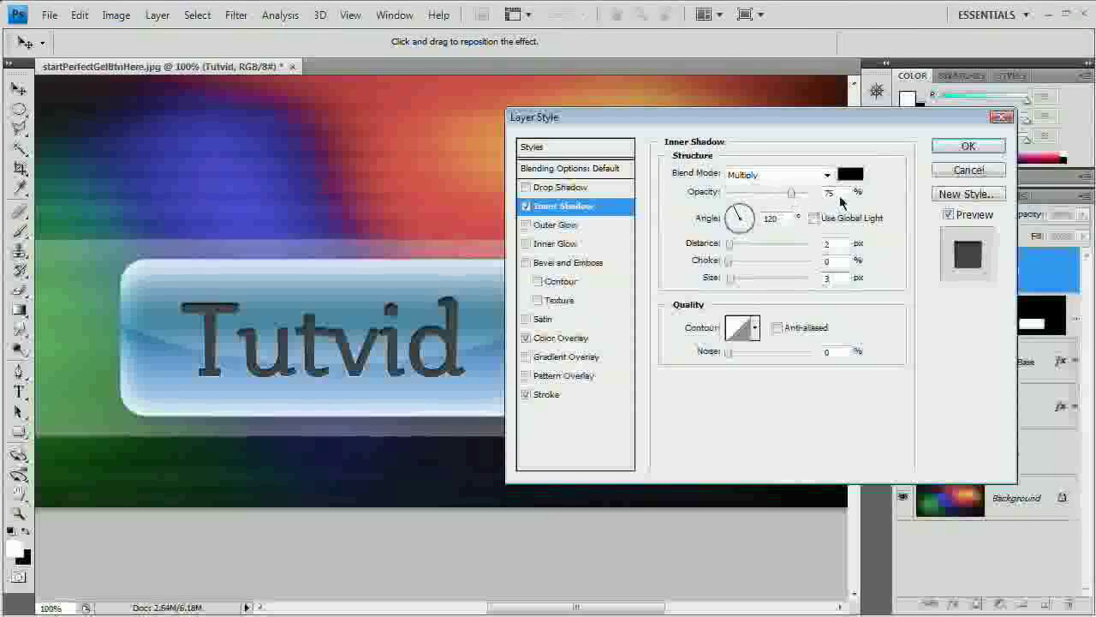
{"action": "left_click_drag", "start_coordinate": [777, 196], "coordinate": [762, 200]}
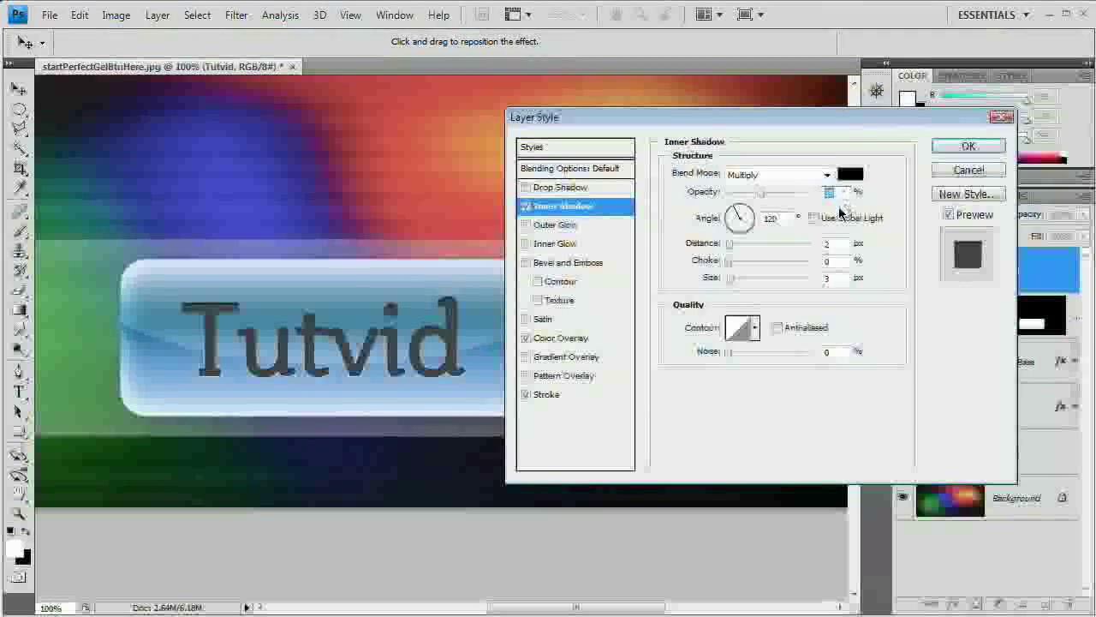
{"action": "type", "text": "45"}
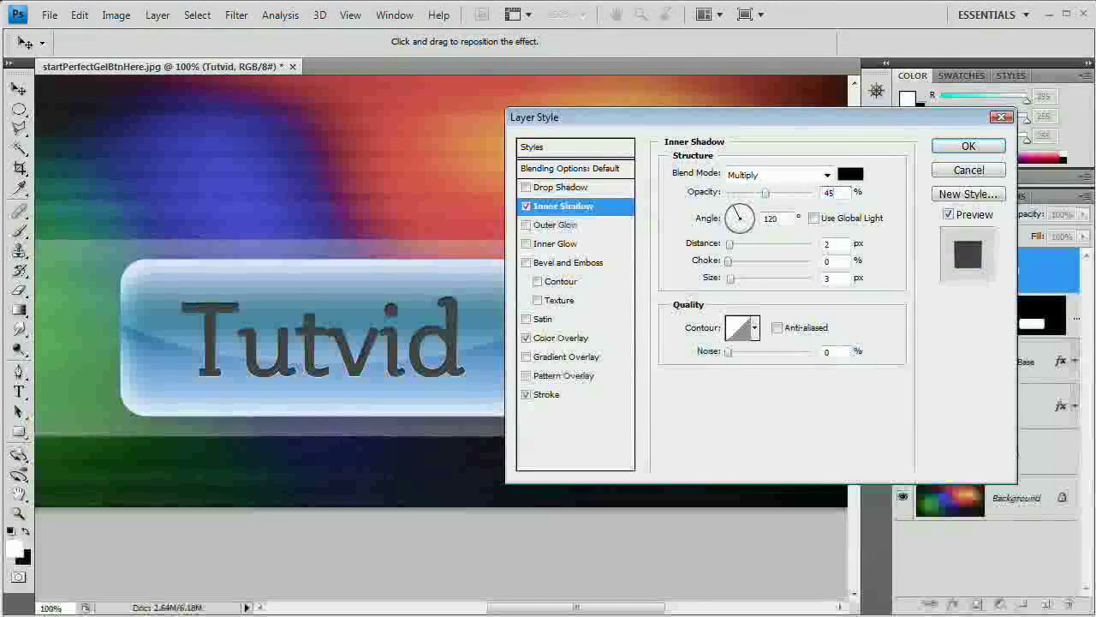
{"action": "key", "text": "Return"}
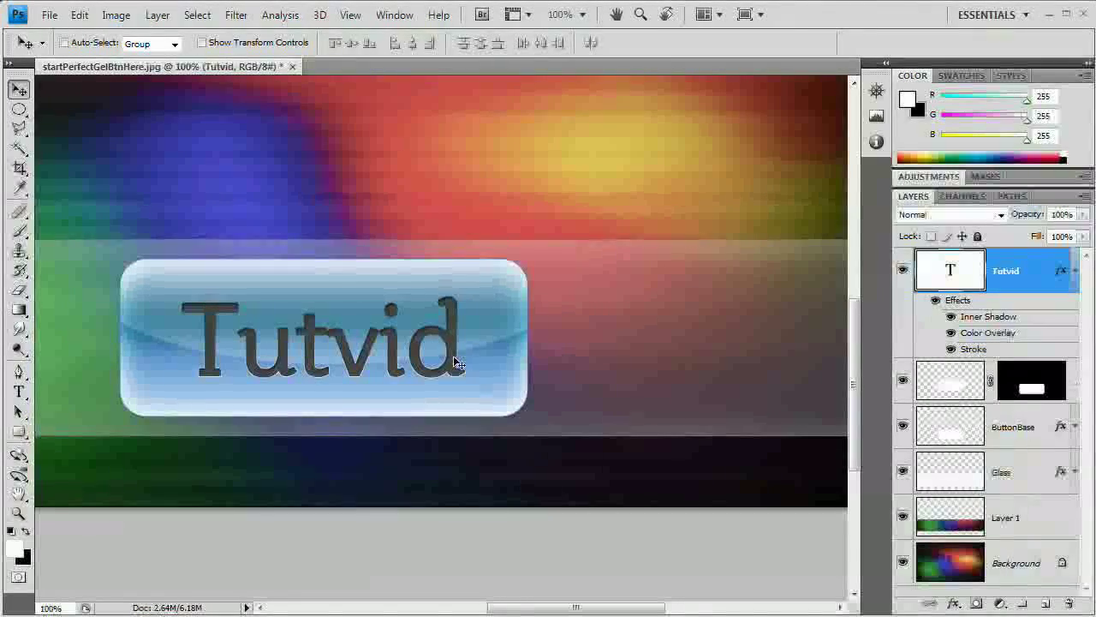
Set the Tutvid text size to 100 pt in the Character panel
{"action": "left_click", "coordinate": [1076, 271]}
{"action": "left_click", "coordinate": [394, 15]}
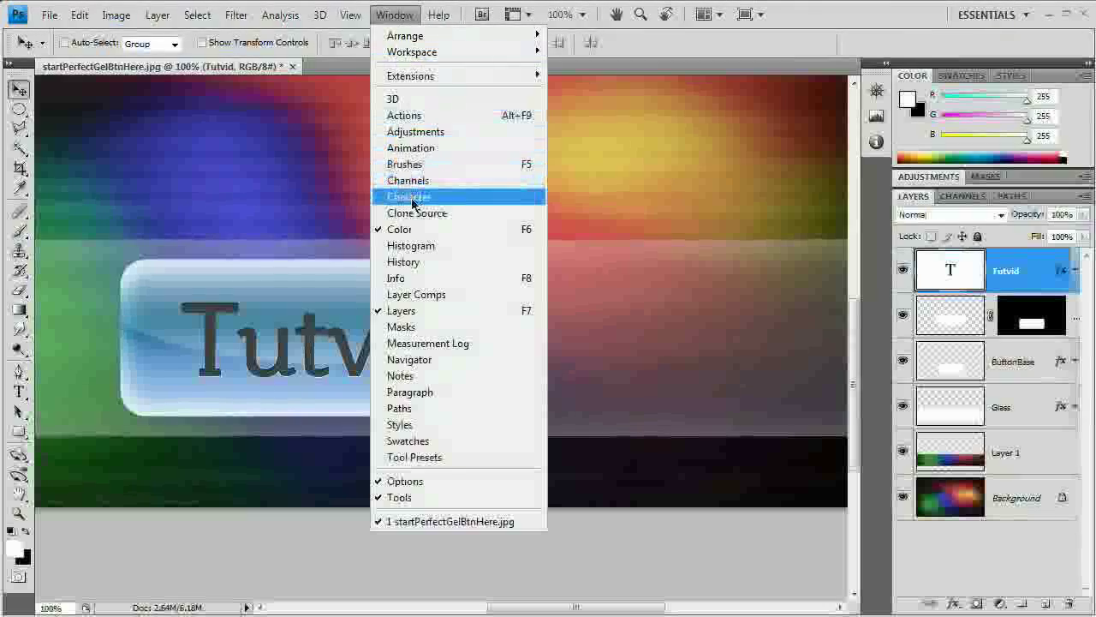
{"action": "left_click", "coordinate": [704, 140]}
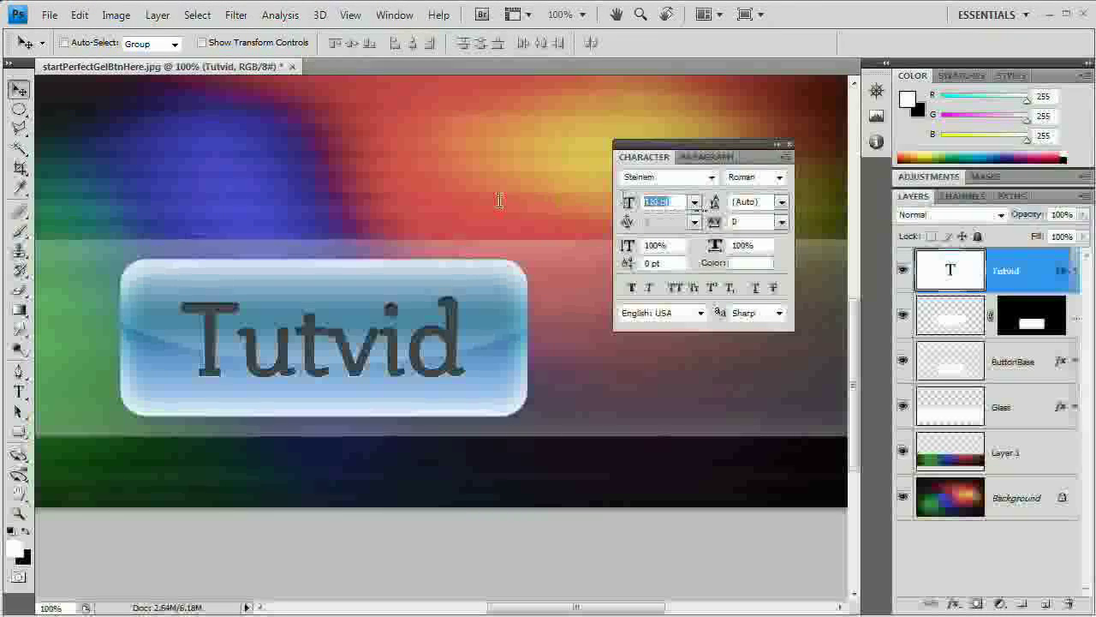
{"action": "type", "text": "10"}
{"action": "key", "text": "Return"}
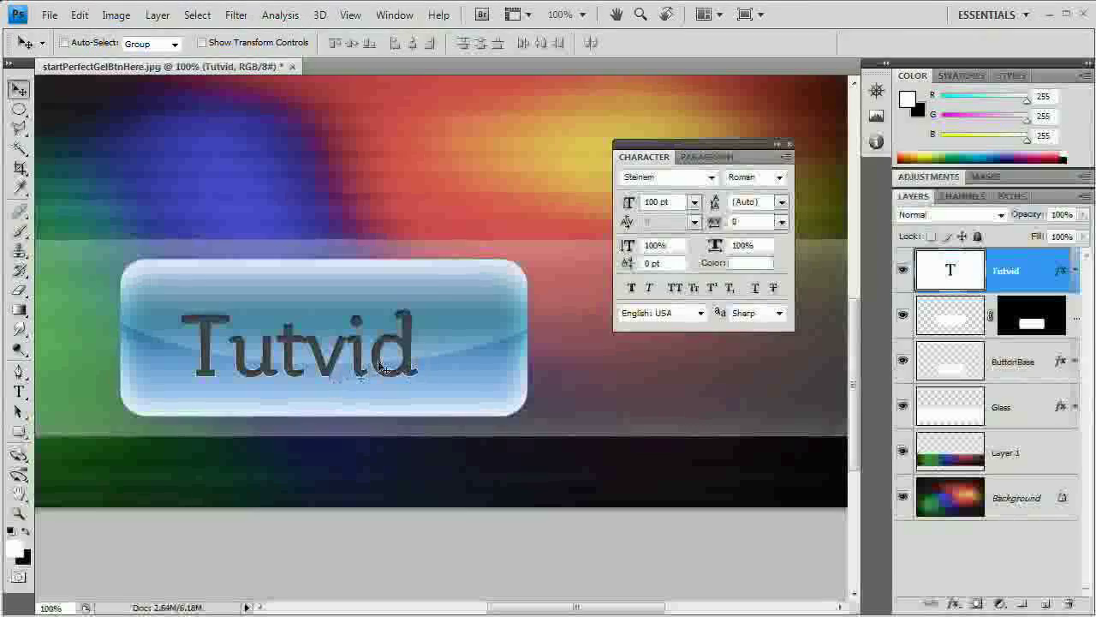
Try the Terminal font, revert to Steinem, and nudge the text right to centre it
{"action": "left_click", "coordinate": [712, 180]}
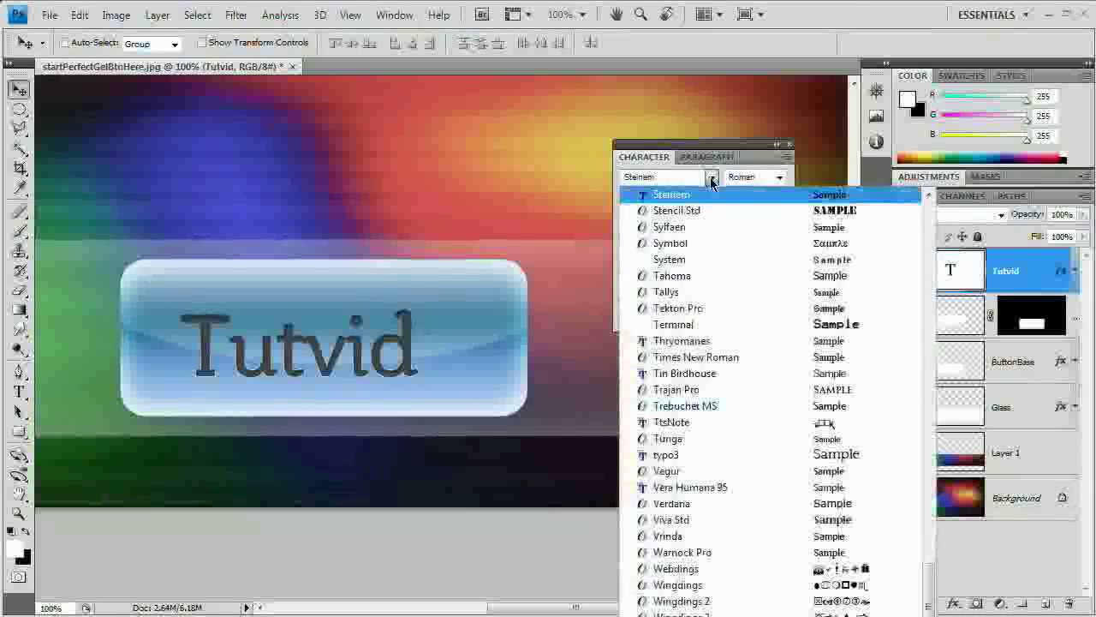
{"action": "left_click", "coordinate": [758, 323]}
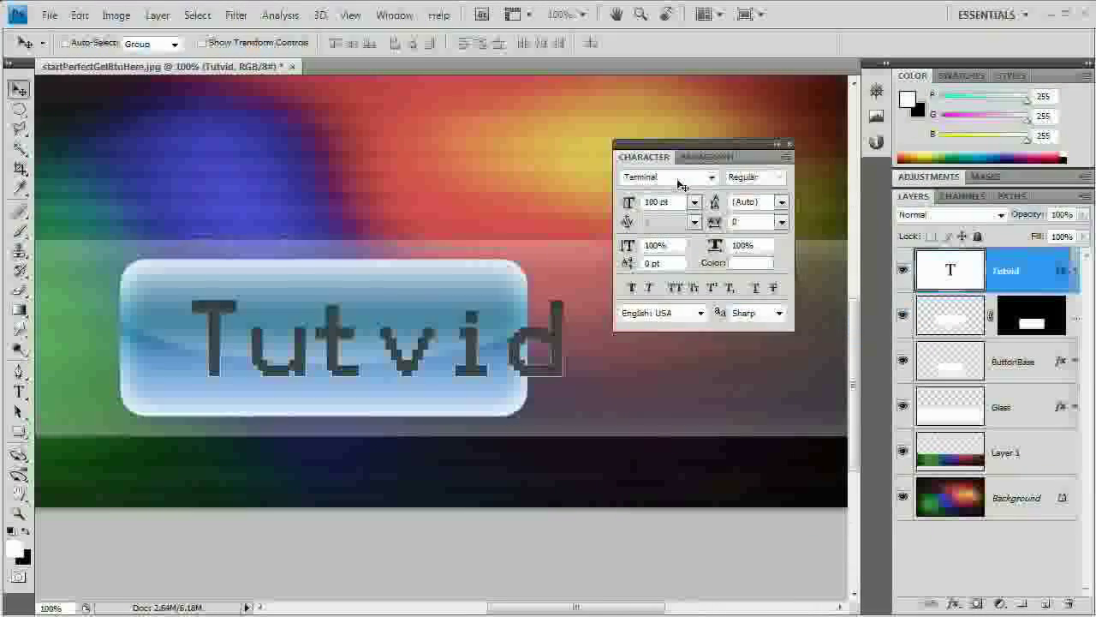
{"action": "left_click", "coordinate": [664, 178]}
{"action": "left_click", "coordinate": [711, 177]}
{"action": "scroll", "coordinate": [713, 232], "scroll_direction": "up", "scroll_amount": 3}
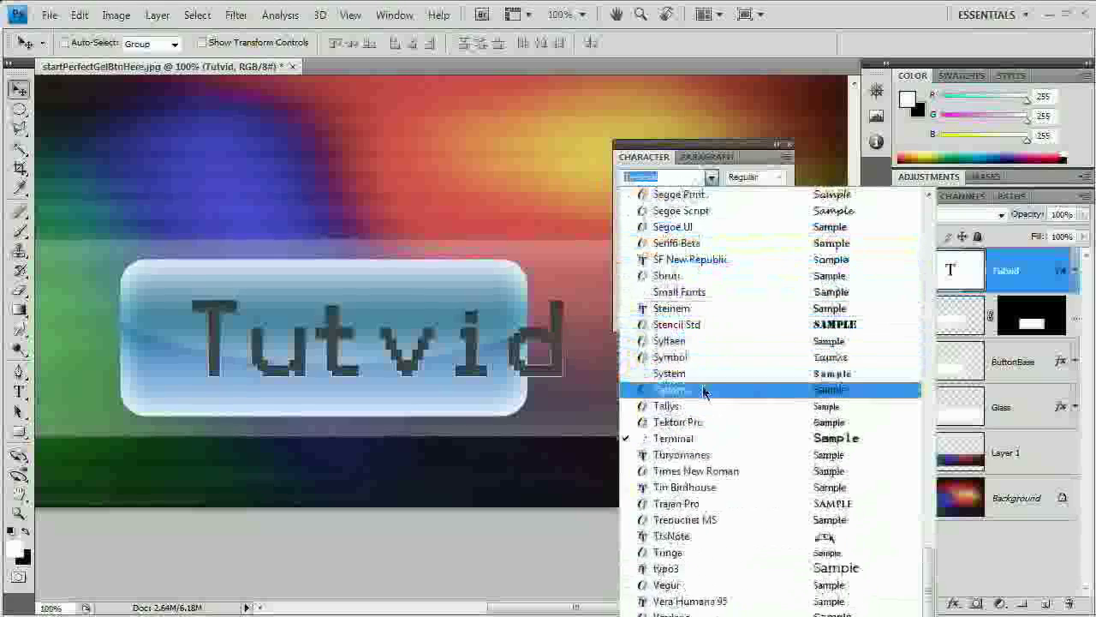
{"action": "left_click", "coordinate": [694, 308]}
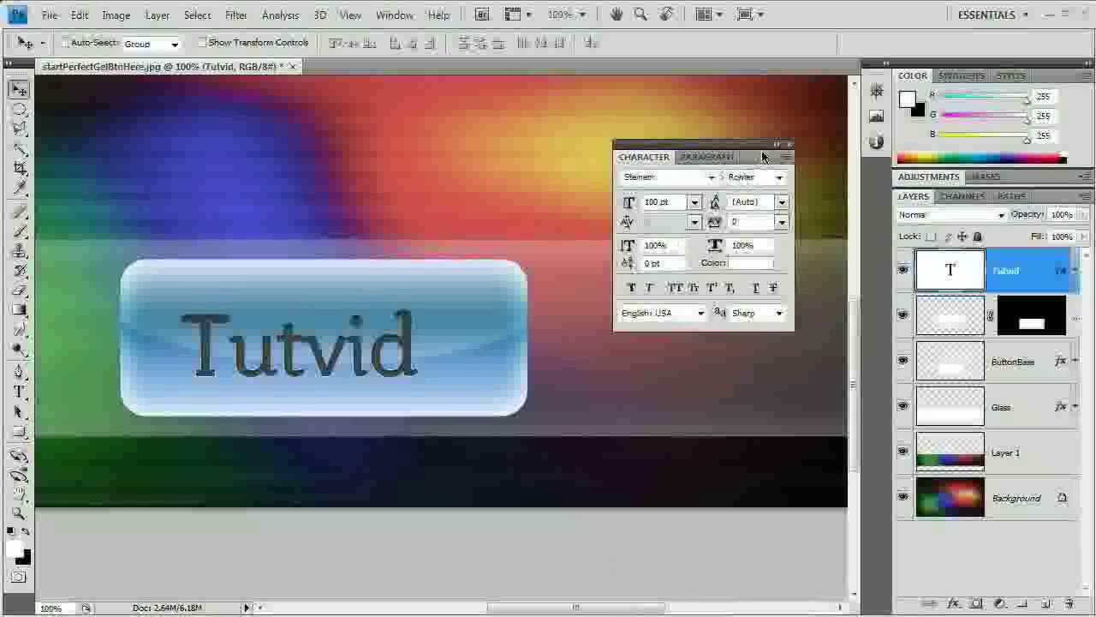
{"action": "double_click", "coordinate": [762, 155]}
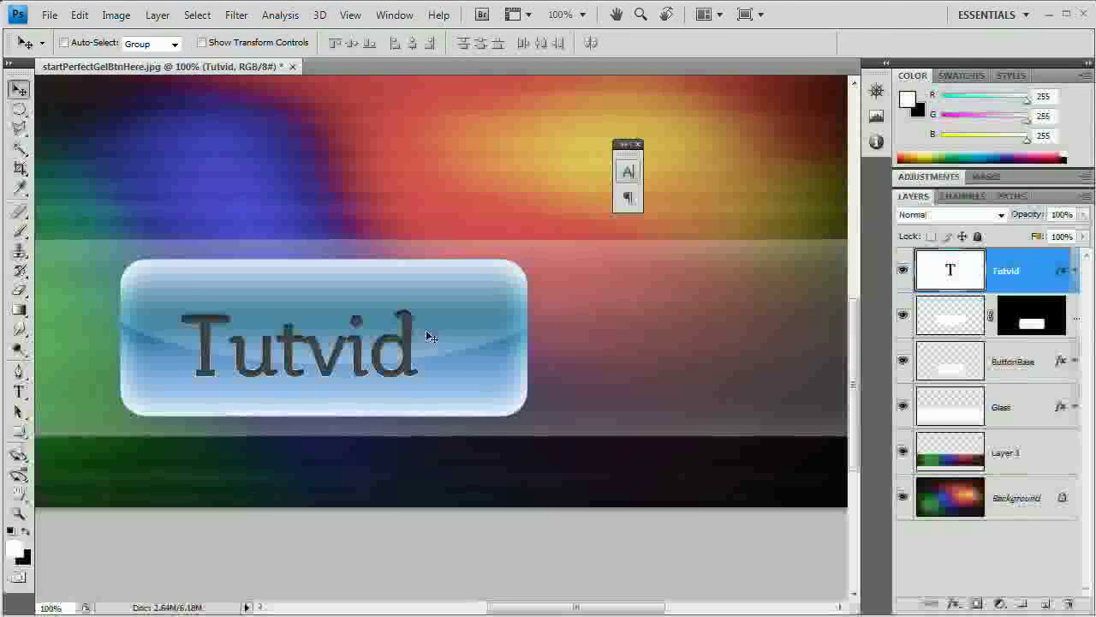
{"action": "left_click_drag", "start_coordinate": [425, 330], "coordinate": [448, 326]}
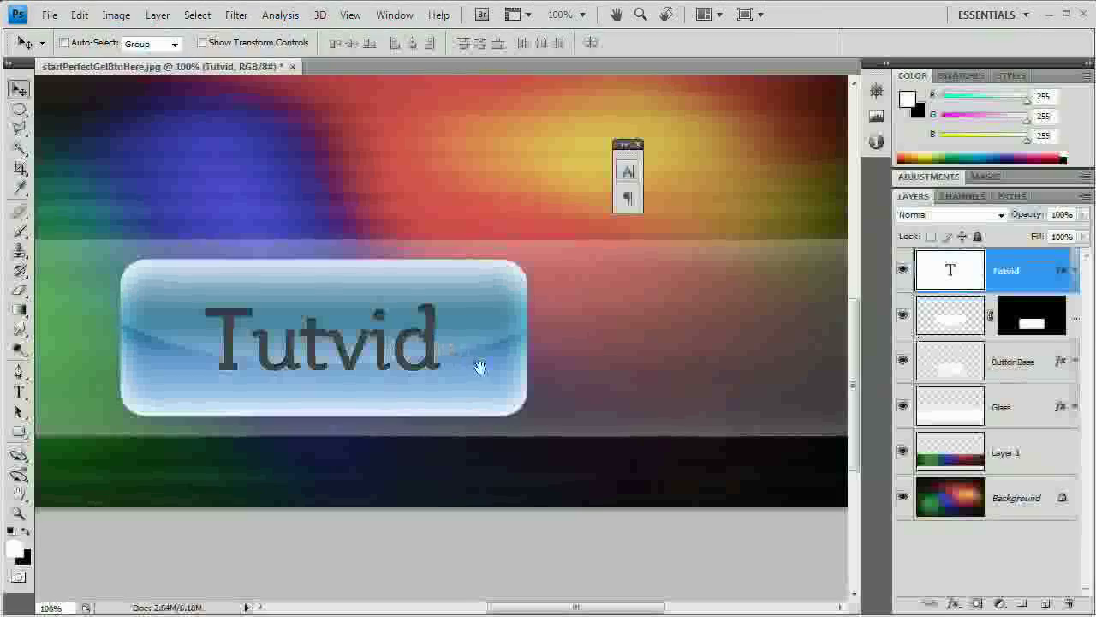
Zoom out to 66.7% to show the whole button and close the Character panel
{"action": "left_click_drag", "start_coordinate": [270, 264], "coordinate": [419, 321]}
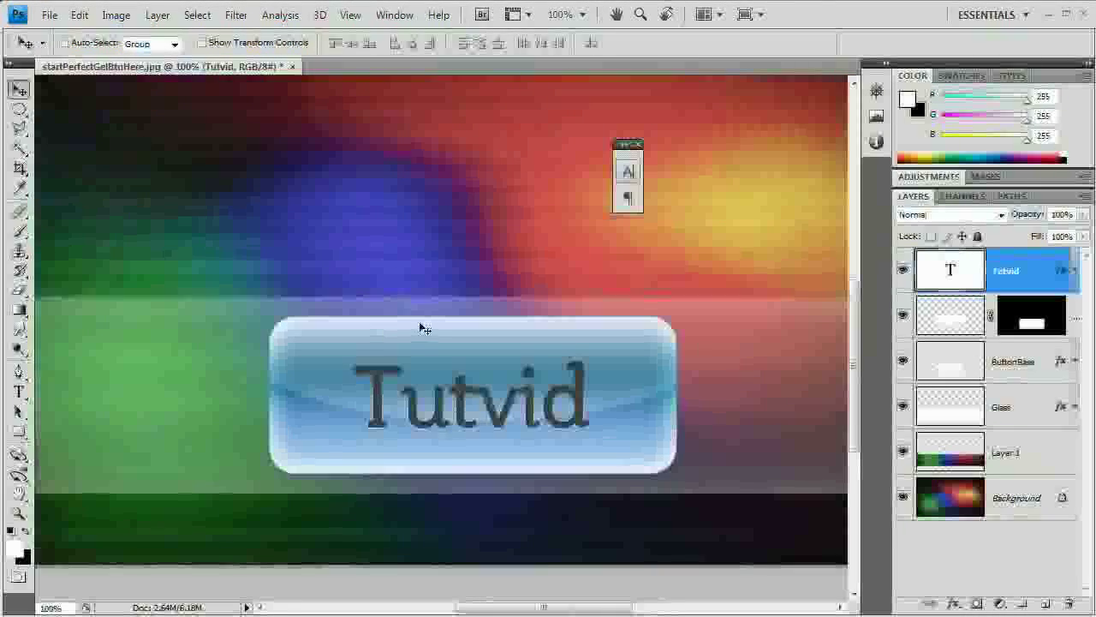
{"action": "key", "text": "ctrl+minus"}
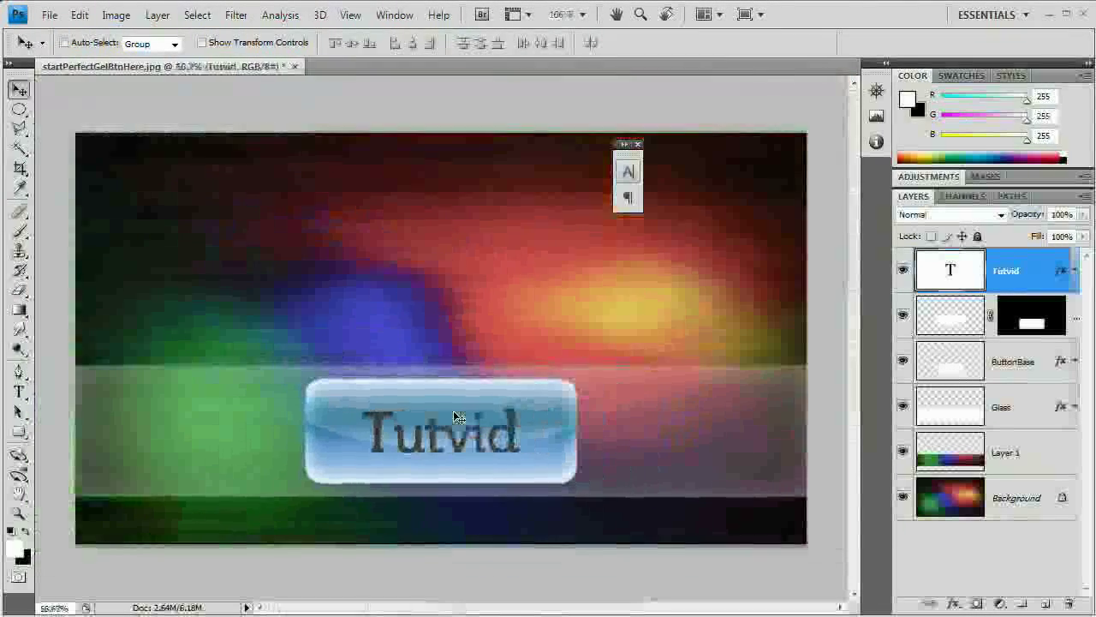
{"action": "left_click", "coordinate": [637, 143]}
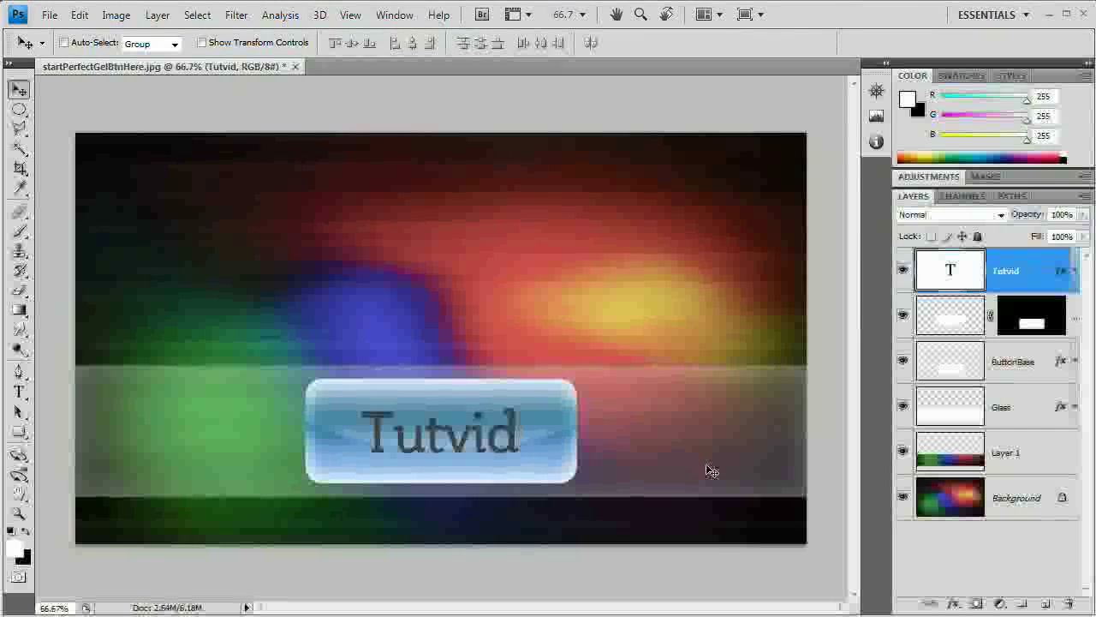